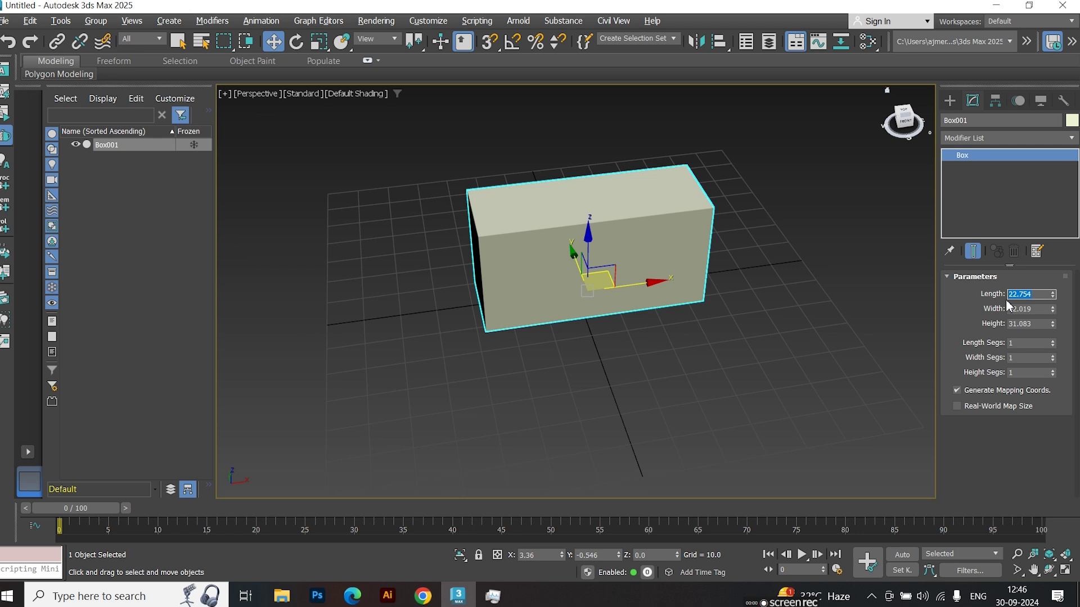
# - Set the box's dimensions to length 20, width 60 and height 40
pyautogui.press('Tab')
pyautogui.write('60')
pyautogui.press('Tab')
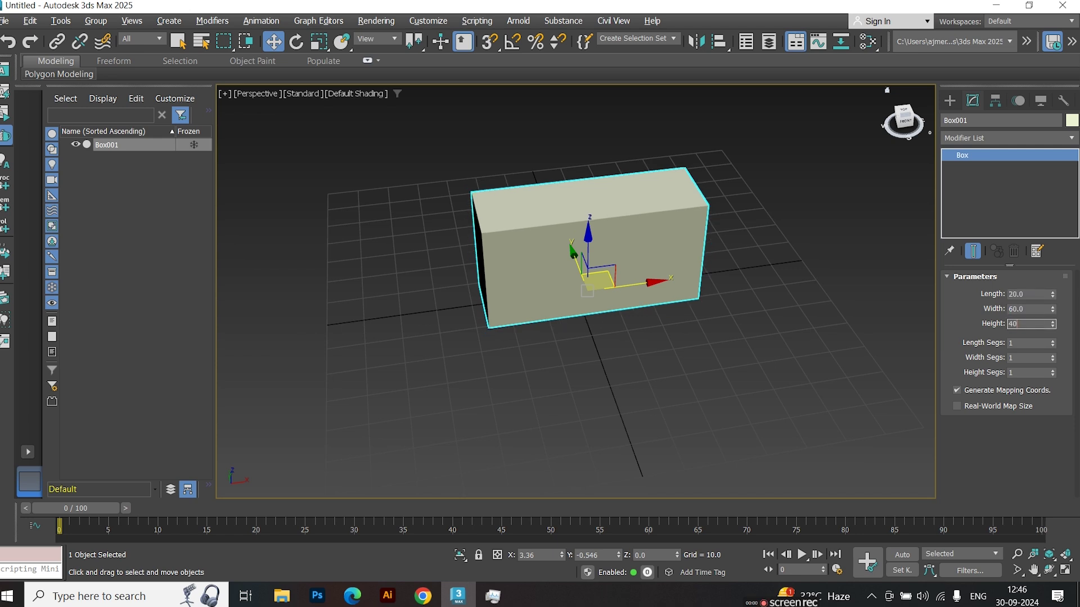
pyautogui.press('Return')
# - Show edged faces in the viewport and give the box 2 length segments and 2 width segments
pyautogui.press('Tab')
pyautogui.press('F4')
pyautogui.write('2')
pyautogui.press('Return')
pyautogui.click(1054, 357)
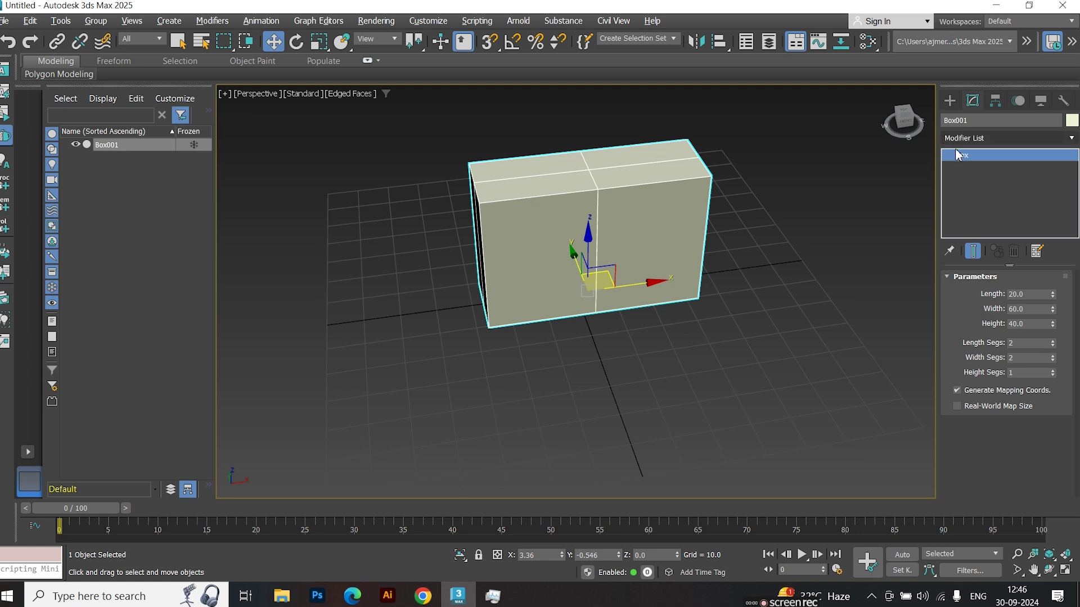
# - Add an Edit Poly modifier to the box
pyautogui.click(1000, 139)
pyautogui.write('ed')
pyautogui.click(967, 206)
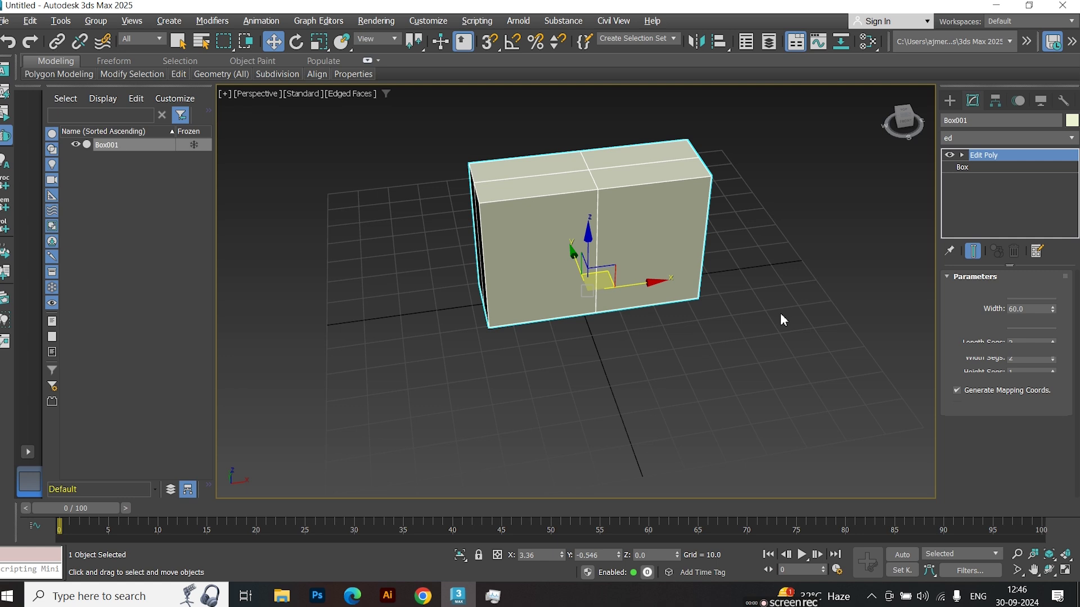
# - Delete the polygons of the box's right half and back half, keeping only the front-left quarter
pyautogui.press('4')
pyautogui.keyDown('alt'); pyautogui.moveTo(760, 333); pyautogui.dragTo(779, 234, button='middle'); pyautogui.keyUp('alt')
pyautogui.moveTo(757, 136); pyautogui.dragTo(652, 350)
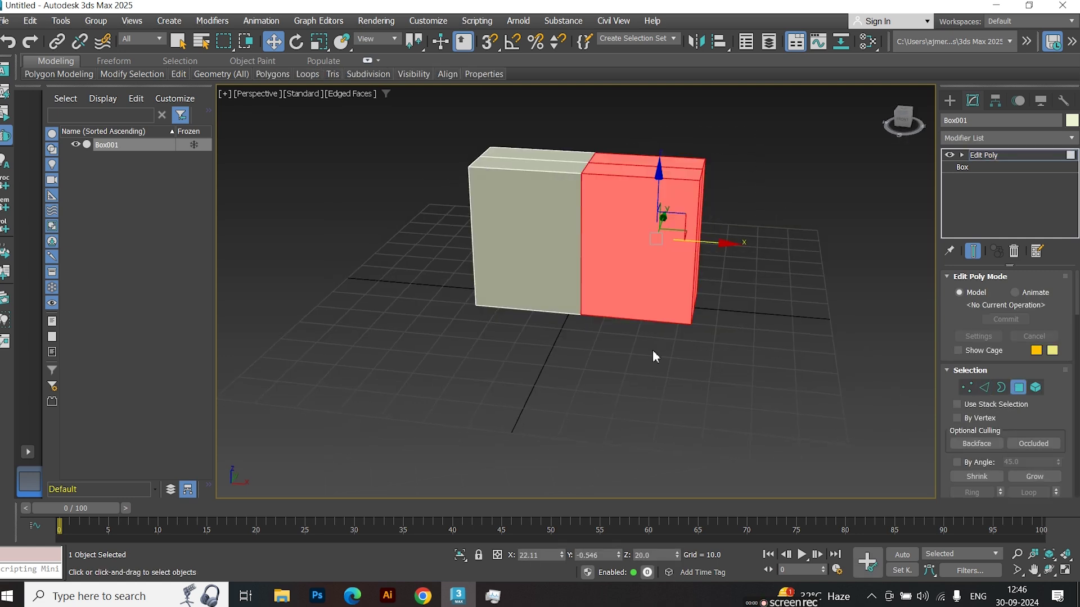
pyautogui.press('Delete')
pyautogui.keyDown('alt'); pyautogui.moveTo(485, 301); pyautogui.dragTo(619, 289, button='middle'); pyautogui.keyUp('alt')
pyautogui.keyDown('alt'); pyautogui.moveTo(361, 108); pyautogui.dragTo(379, 165, button='middle'); pyautogui.keyUp('alt')
pyautogui.moveTo(436, 133); pyautogui.dragTo(521, 329)
pyautogui.press('Delete')
# - Connect the ring of vertical edges with one segment and a slide of -40
pyautogui.moveTo(598, 279)
pyautogui.keyDown('alt'); pyautogui.mouseDown(button='middle')
pyautogui.moveTo(653, 281)
pyautogui.moveTo(562, 292)
pyautogui.moveTo(582, 284)
pyautogui.mouseUp(button='middle'); pyautogui.keyUp('alt')
pyautogui.press('2')
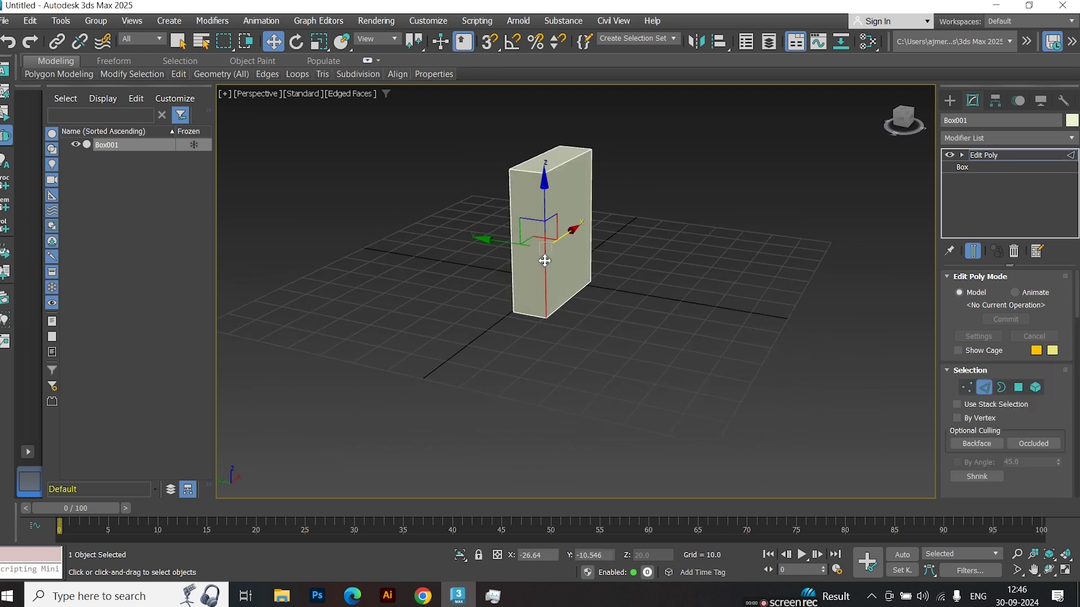
pyautogui.click(971, 492)
pyautogui.keyDown('alt'); pyautogui.moveTo(665, 227); pyautogui.dragTo(676, 273, button='middle'); pyautogui.keyUp('alt')
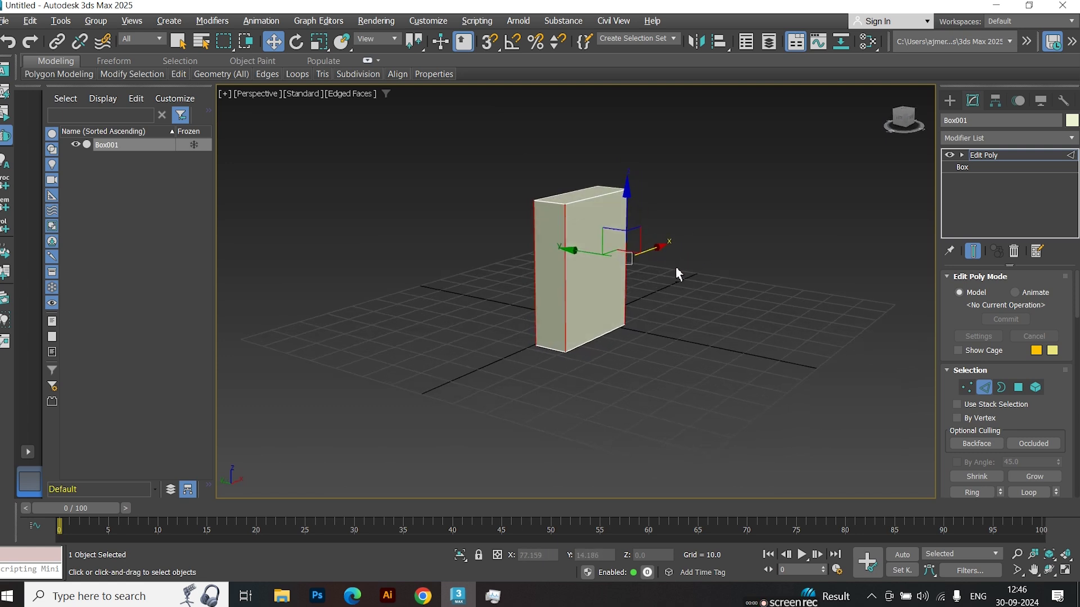
pyautogui.rightClick(705, 215)
pyautogui.click(587, 264)
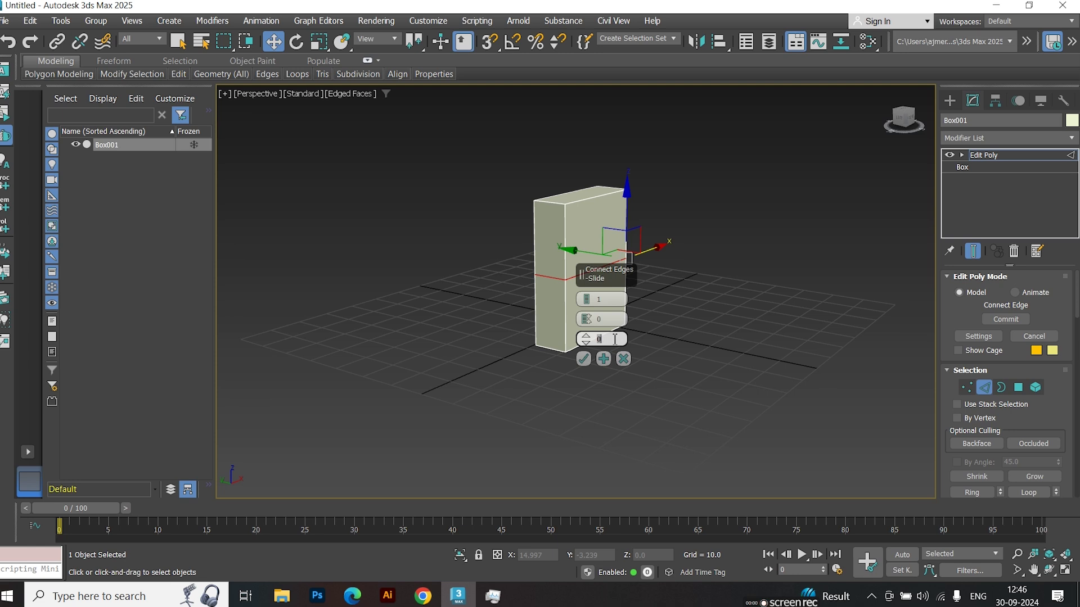
pyautogui.write('-40')
pyautogui.press('Return')
pyautogui.click(583, 359)
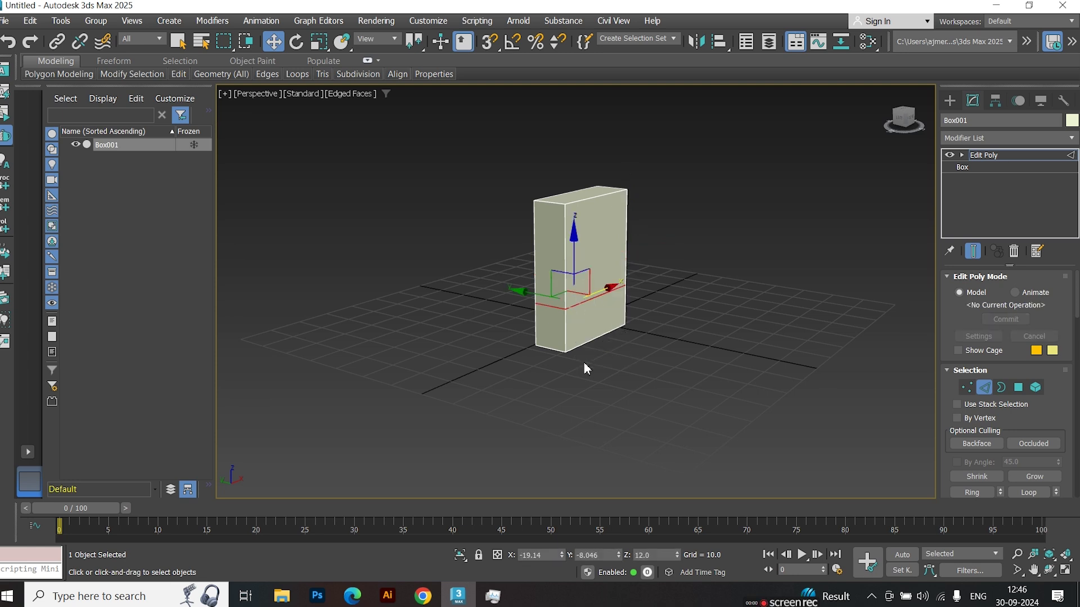
# - Remove the new horizontal edge from the wide front face of the quarter box
pyautogui.keyDown('alt'); pyautogui.moveTo(584, 367); pyautogui.dragTo(597, 366, button='middle'); pyautogui.keyUp('alt')
pyautogui.scroll(4, 595, 365)
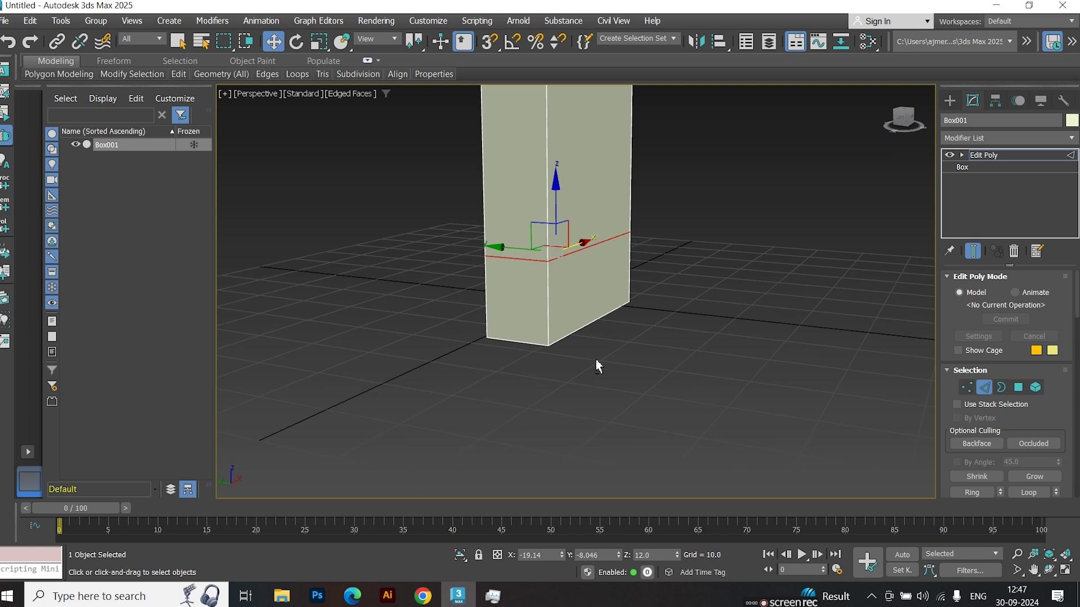
pyautogui.press('1')
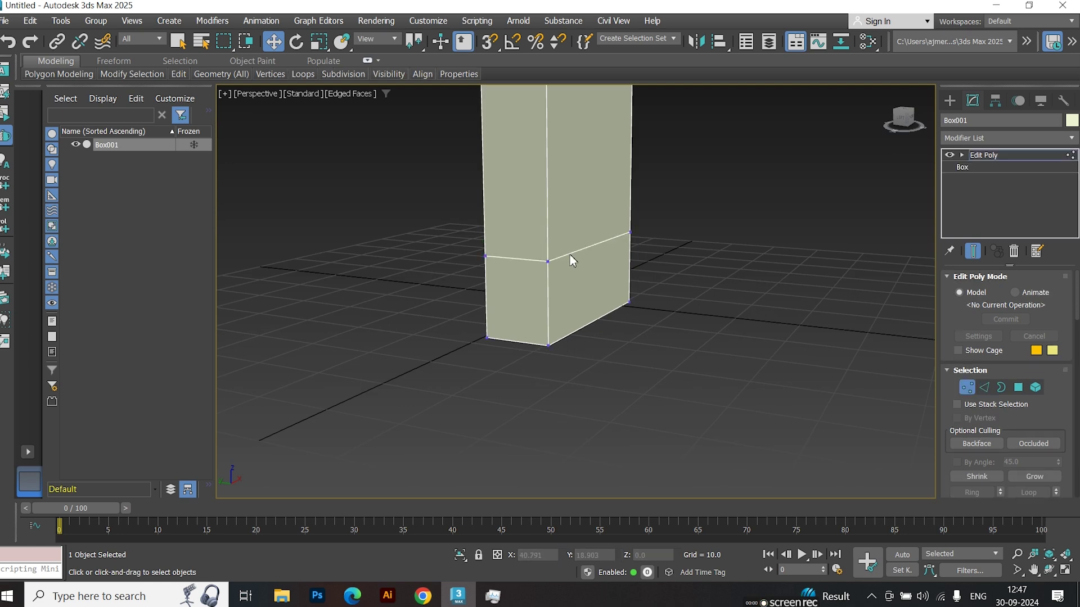
pyautogui.press('2')
pyautogui.click(571, 254)
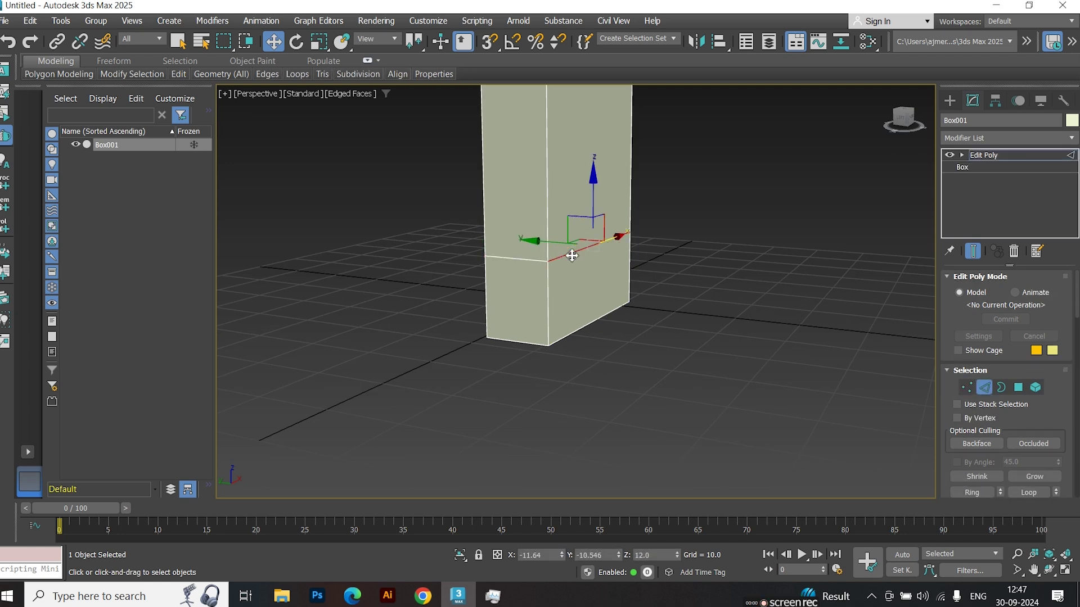
pyautogui.hotkey('ctrl', 'd')
# - Target Weld the leftover vertex on the front-left vertical edge to the corner vertex below it
pyautogui.press('1')
pyautogui.click(547, 261)
pyautogui.keyDown('ctrl'); pyautogui.click(546, 346); pyautogui.keyUp('ctrl')
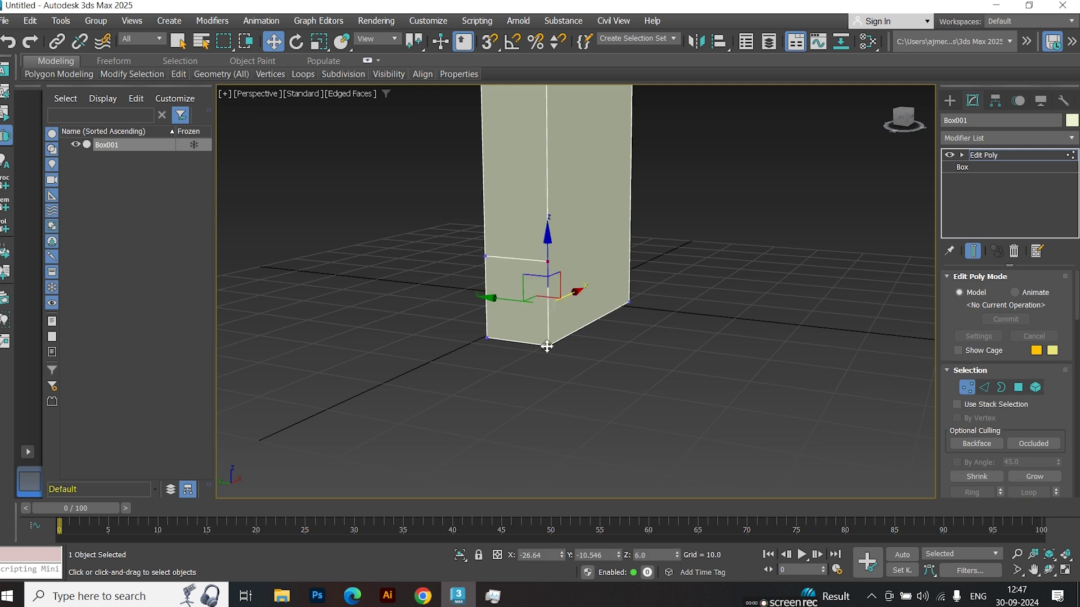
pyautogui.click(724, 287)
pyautogui.rightClick(710, 213)
pyautogui.click(637, 295)
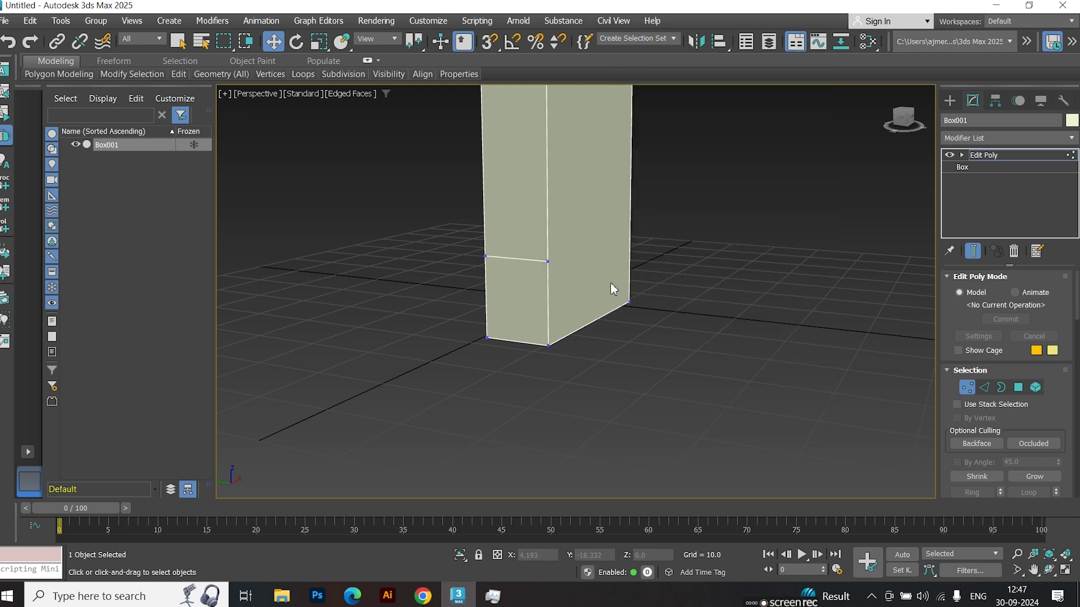
pyautogui.hotkey('alt', 'c')
pyautogui.click(550, 344)
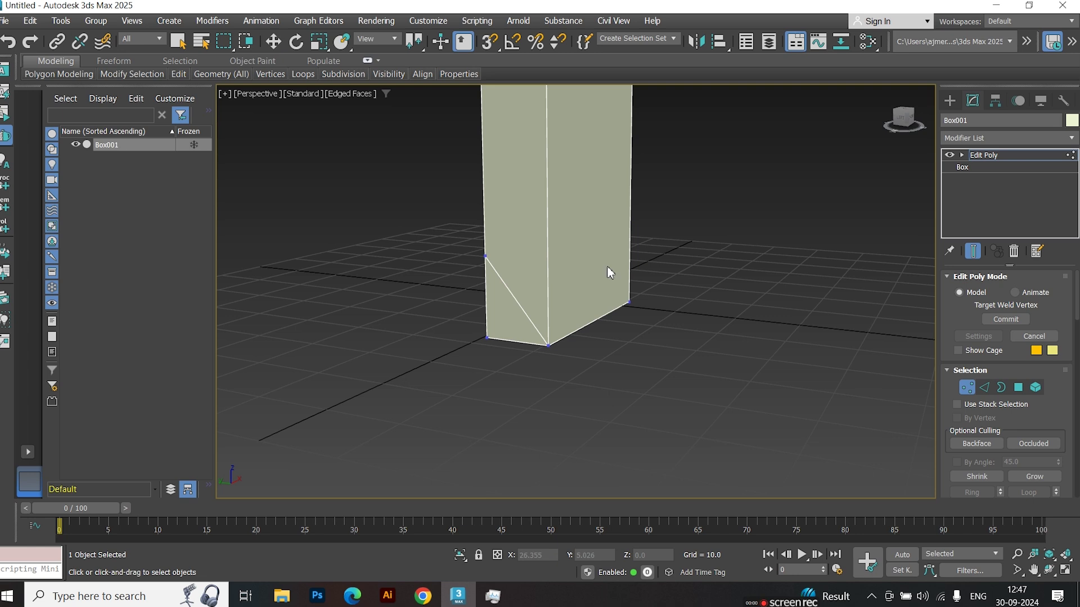
pyautogui.scroll(2, 606, 265)
pyautogui.moveTo(606, 266); pyautogui.dragTo(613, 294, button='middle')
pyautogui.scroll(-3, 613, 299)
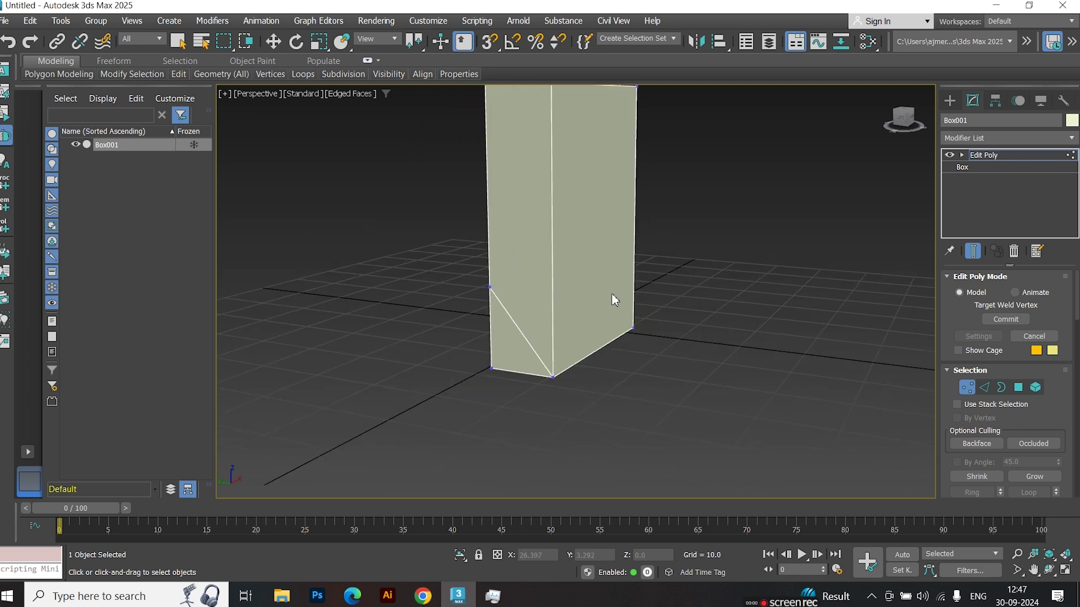
pyautogui.scroll(-2, 613, 299)
# - Move the side face's rear vertical edge inward along X to about -21.6
pyautogui.press('w')
pyautogui.press('2')
pyautogui.scroll(2, 552, 247)
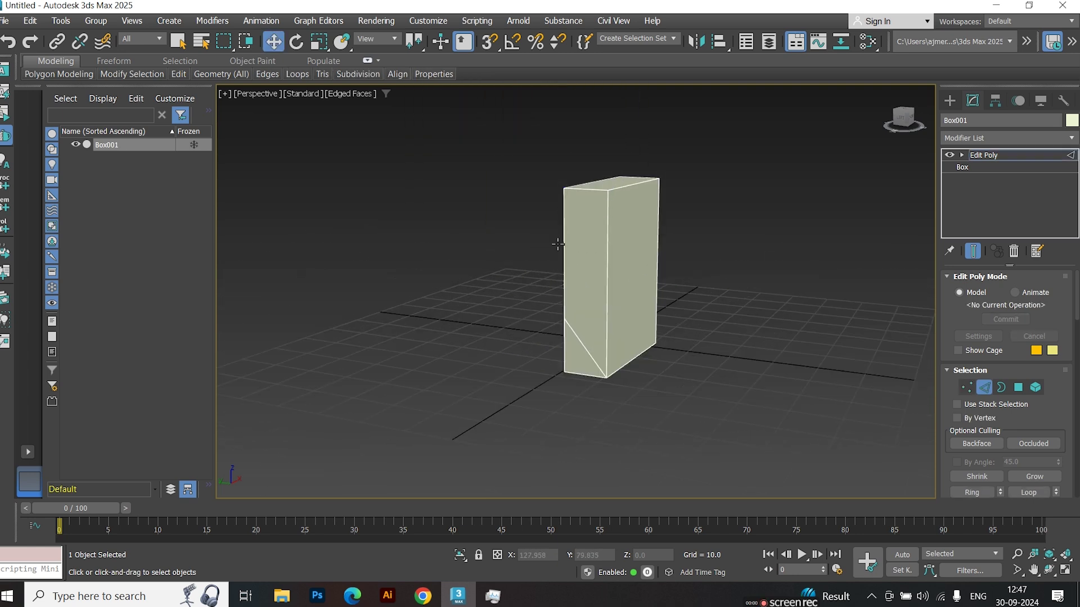
pyautogui.click(564, 244)
pyautogui.keyDown('alt'); pyautogui.moveTo(521, 280); pyautogui.dragTo(615, 298, button='middle'); pyautogui.keyUp('alt')
pyautogui.scroll(2, 568, 267)
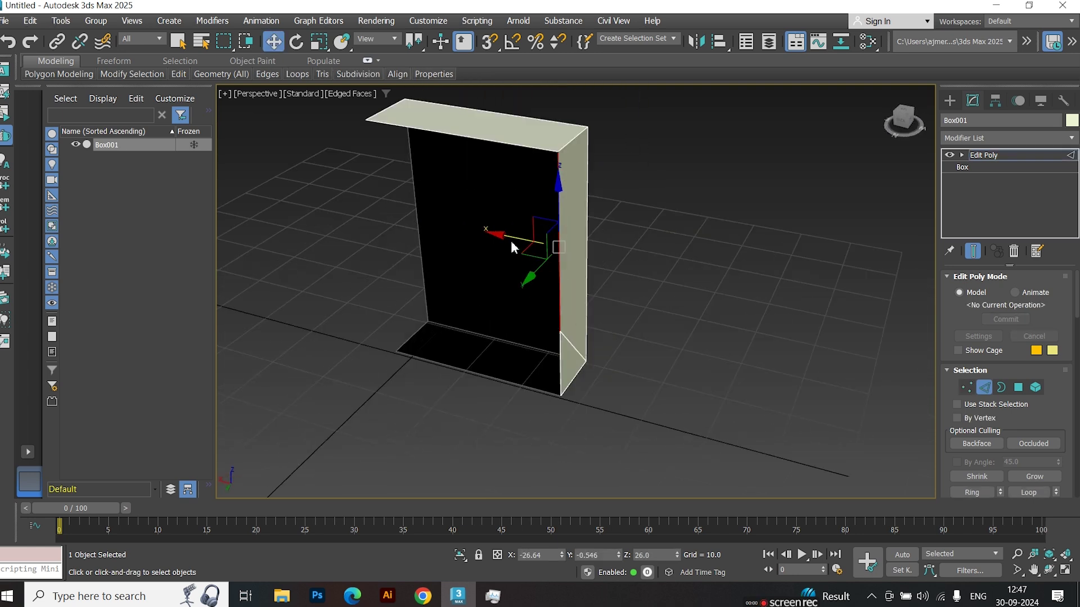
pyautogui.moveTo(517, 237); pyautogui.dragTo(484, 225)
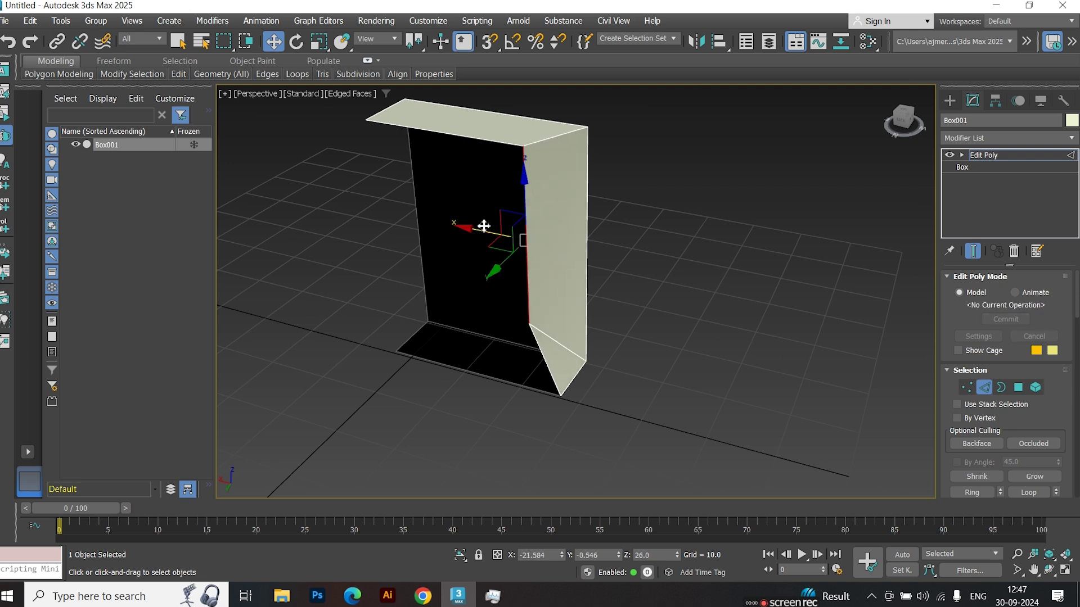
# - Inset the large front polygon by scaling it down to a very small rectangle at its centre
pyautogui.press('4')
pyautogui.click(479, 121)
pyautogui.keyDown('alt'); pyautogui.moveTo(479, 121); pyautogui.dragTo(444, 238, button='middle'); pyautogui.keyUp('alt')
pyautogui.press('6')
pyautogui.press('4')
pyautogui.click(542, 254)
pyautogui.press('r')
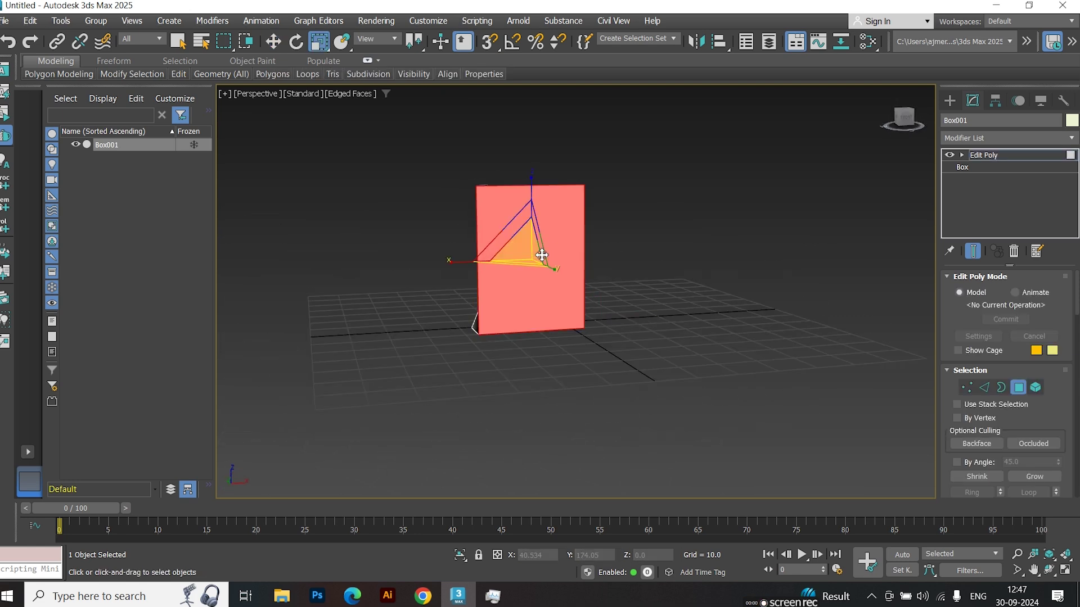
pyautogui.moveTo(530, 259); pyautogui.dragTo(553, 5)
pyautogui.press('w')
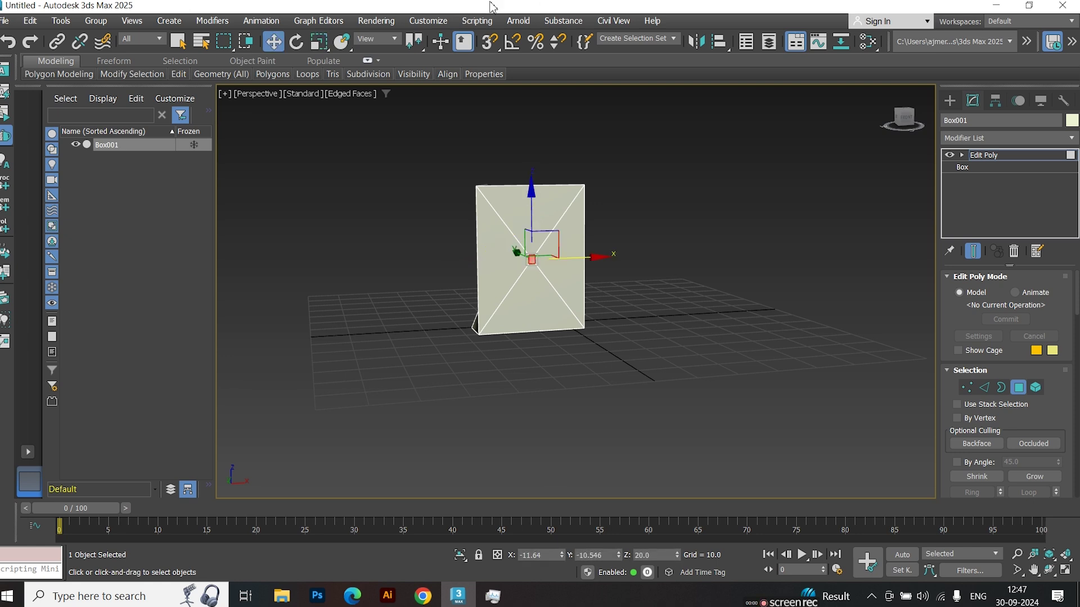
# - In the Front view, move the small inset polygon near the upper-right corner, to about X -3.1, Z 37.6
pyautogui.press('f')
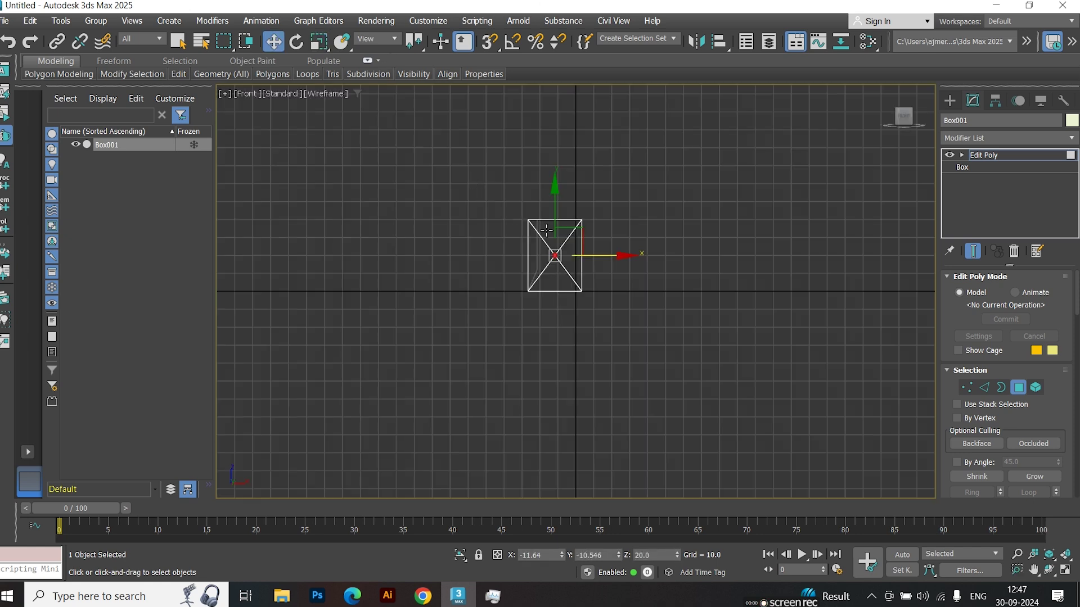
pyautogui.scroll(10, 551, 234)
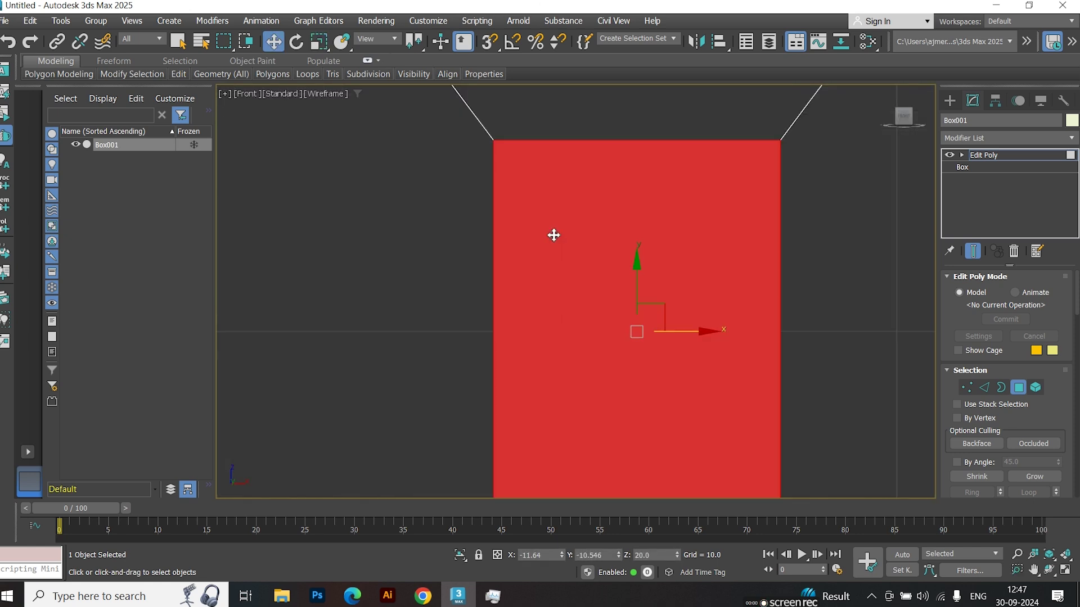
pyautogui.scroll(-12, 553, 235)
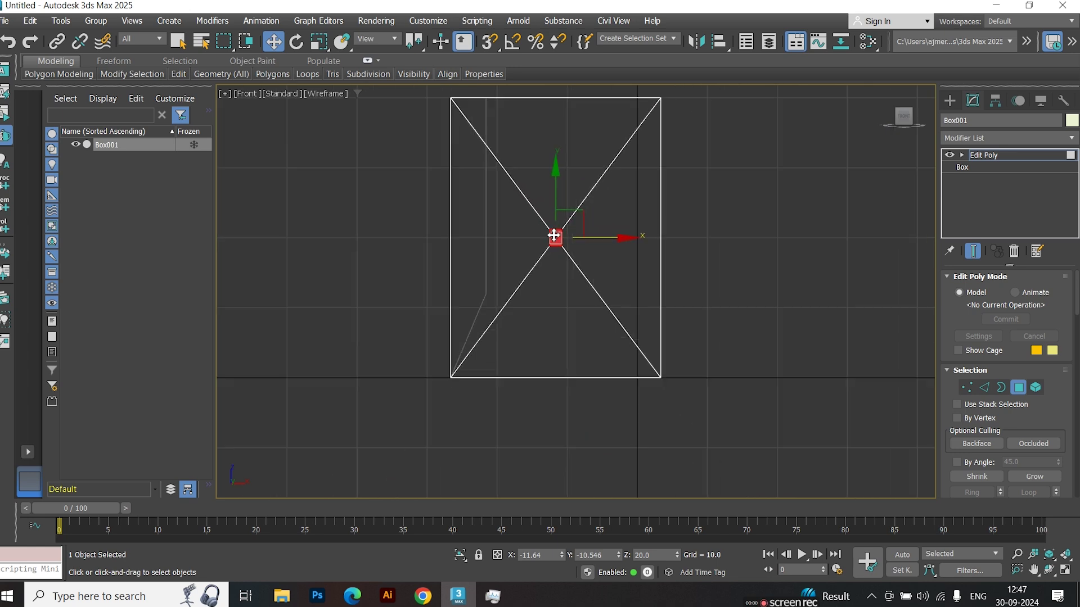
pyautogui.moveTo(556, 200); pyautogui.dragTo(576, 119)
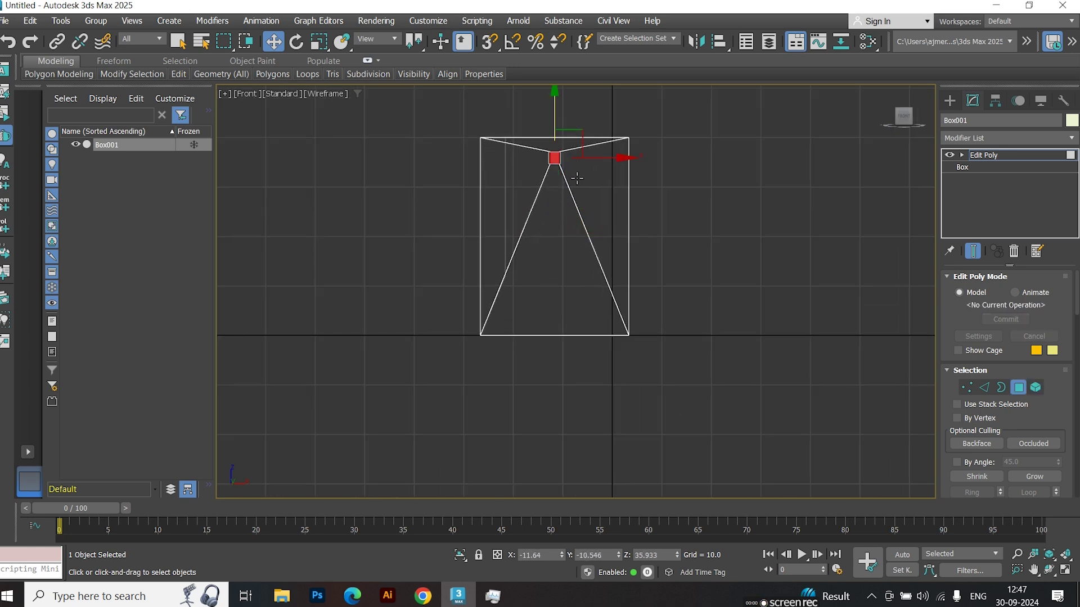
pyautogui.moveTo(596, 162); pyautogui.dragTo(645, 161)
pyautogui.moveTo(595, 120); pyautogui.dragTo(596, 111)
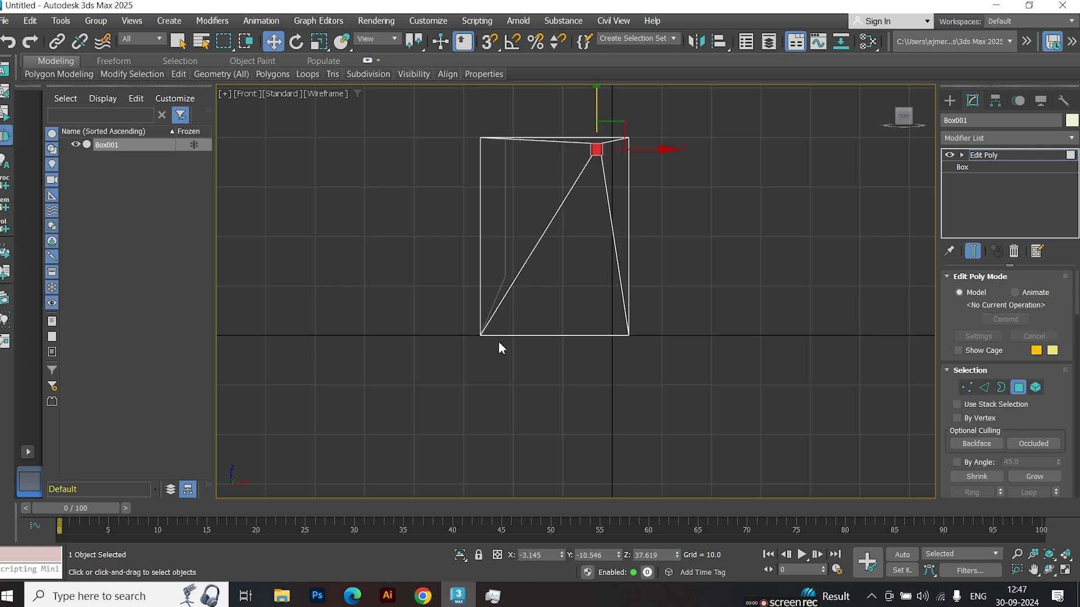
# - Place the whole object at the world origin and shift its small inset polygon to about X -7.4, Z 36.4
pyautogui.click(949, 100)
pyautogui.rightClick(562, 556)
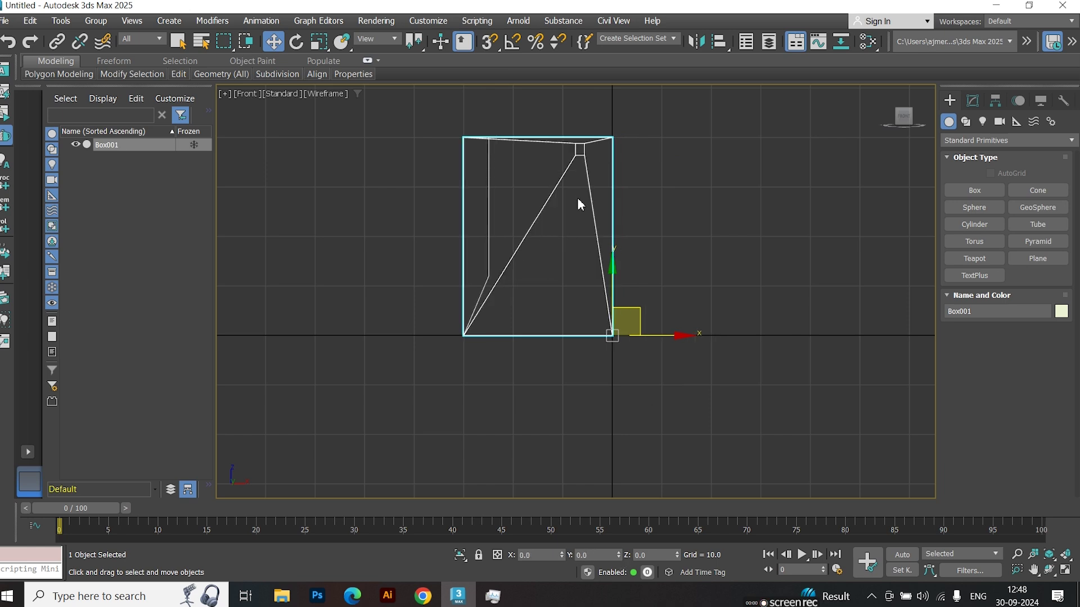
pyautogui.press('4')
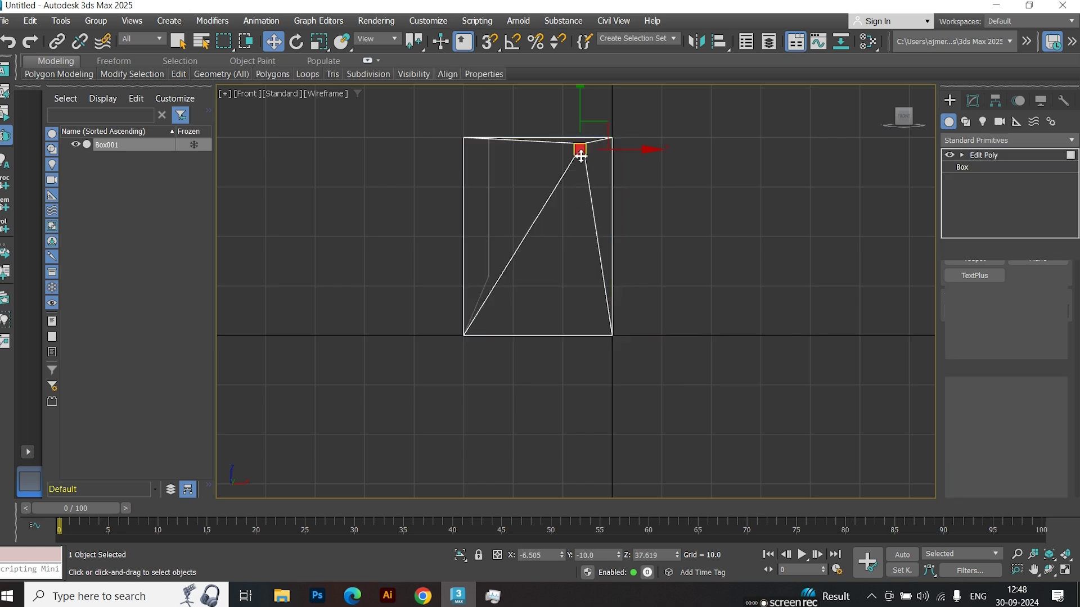
pyautogui.moveTo(581, 111); pyautogui.dragTo(582, 116)
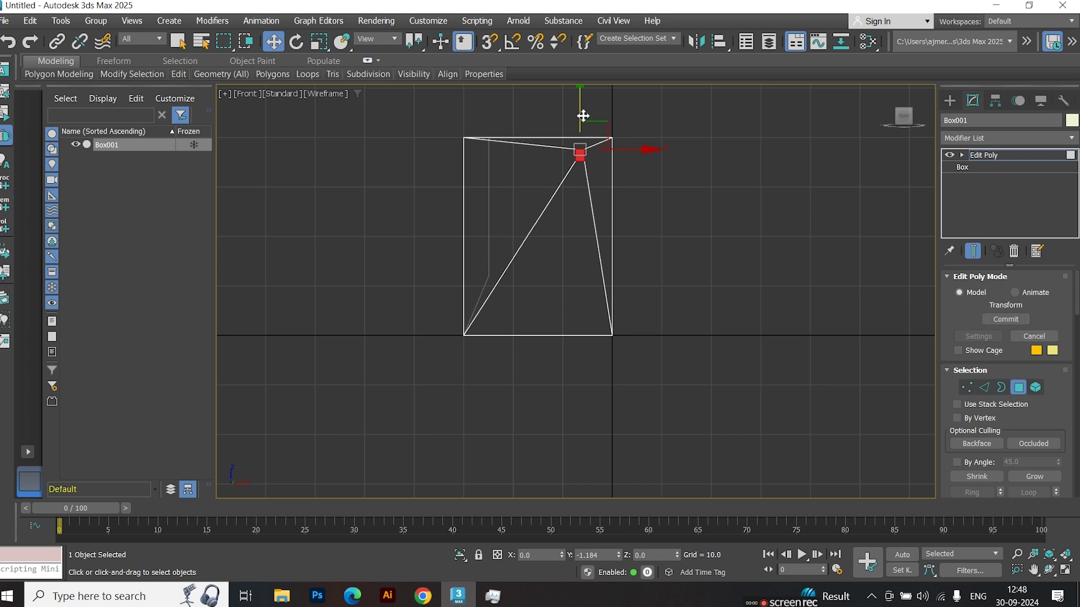
pyautogui.moveTo(621, 157); pyautogui.dragTo(612, 157)
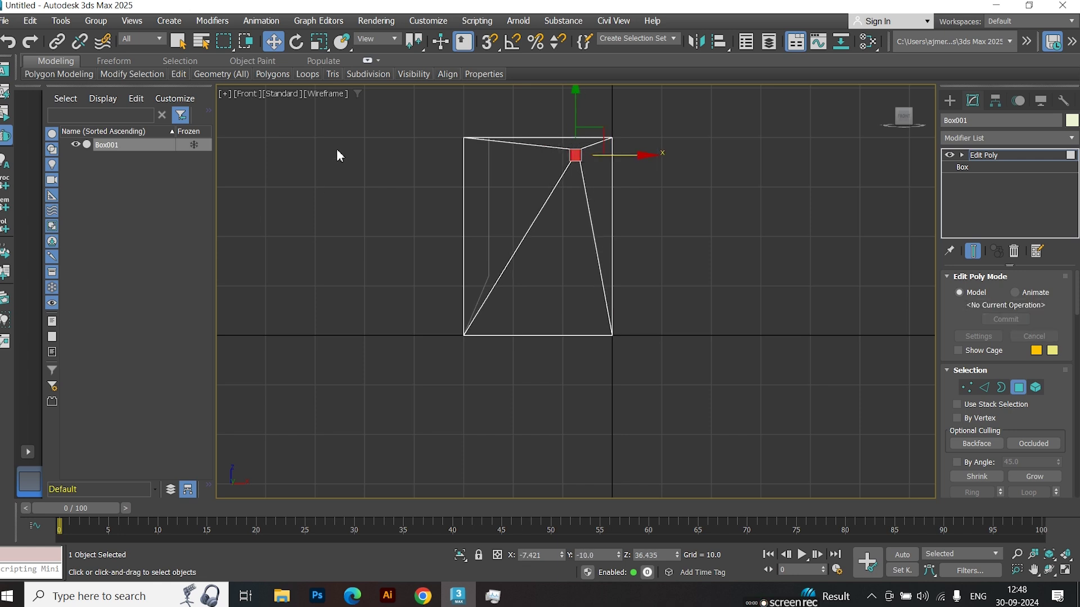
pyautogui.click(360, 75)
pyautogui.click(276, 74)
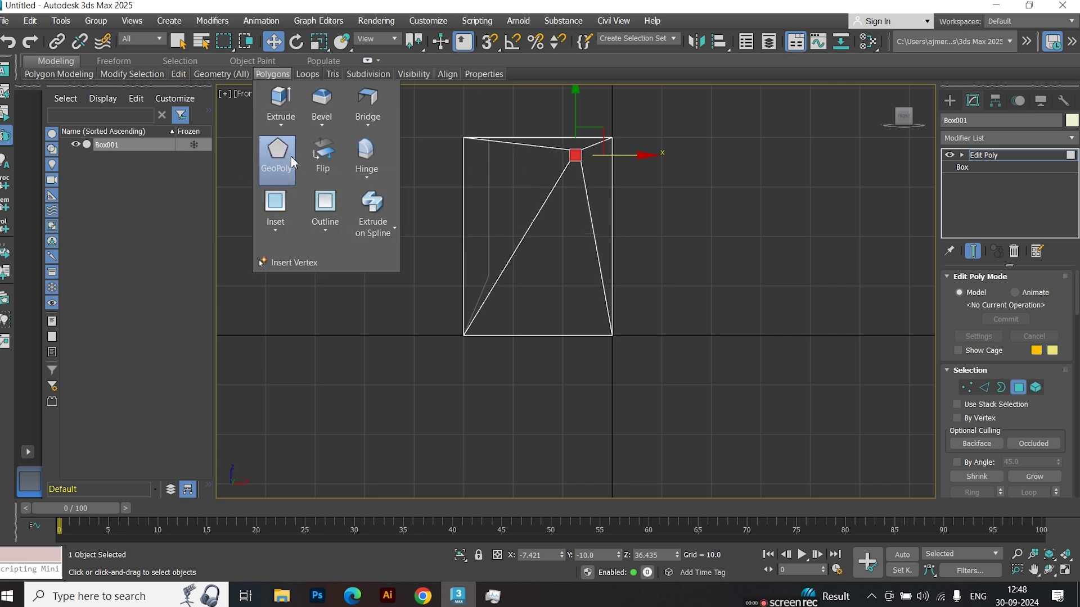
pyautogui.click(728, 235)
# - Connect the ring of horizontal edges running through the small inset polygon with one centred segment
pyautogui.press('2')
pyautogui.click(575, 154)
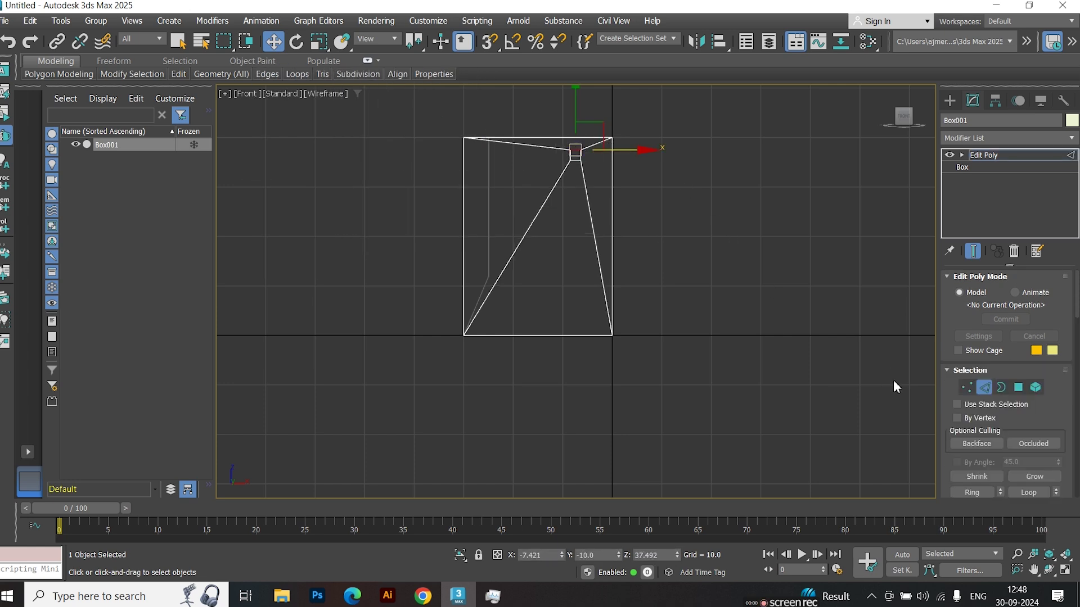
pyautogui.click(966, 477)
pyautogui.rightClick(761, 180)
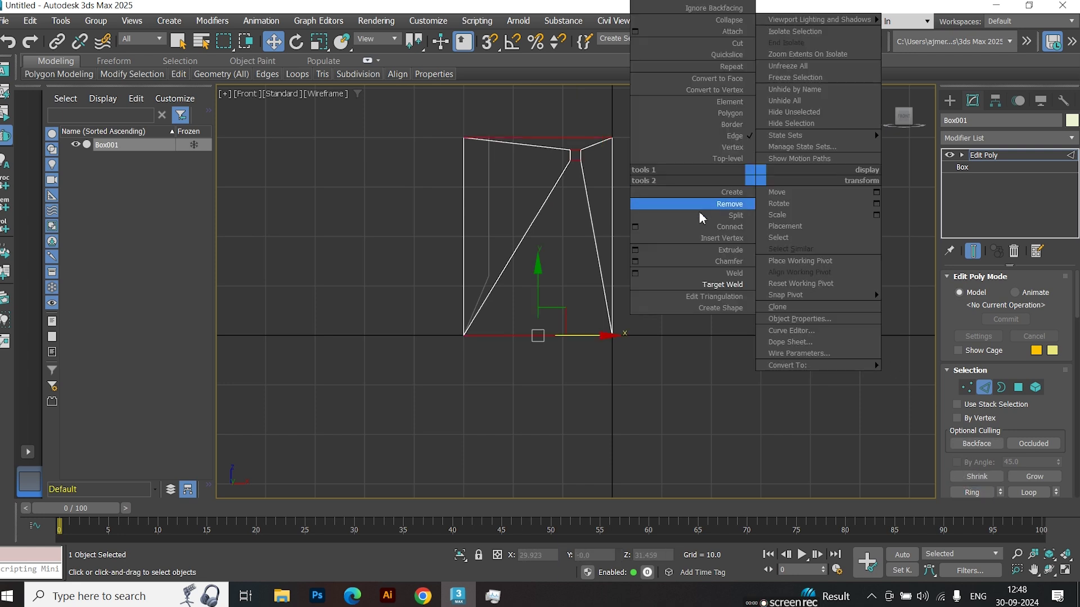
pyautogui.click(635, 227)
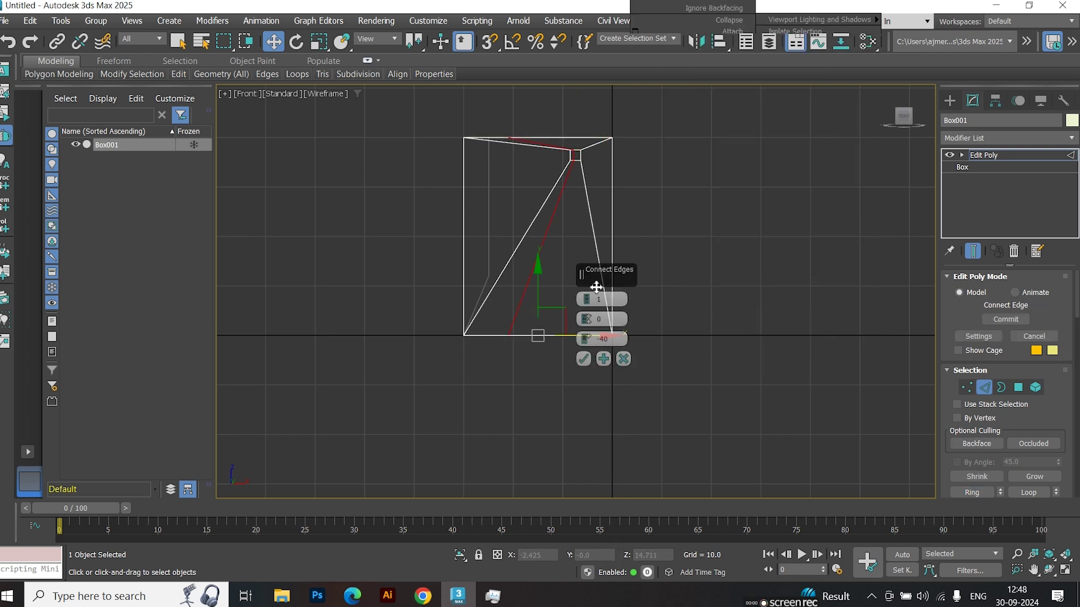
pyautogui.click(583, 359)
# - Accept the pending connection, then connect the ring of vertical edges running through the small inset polygon with one centred segment
pyautogui.click(583, 149)
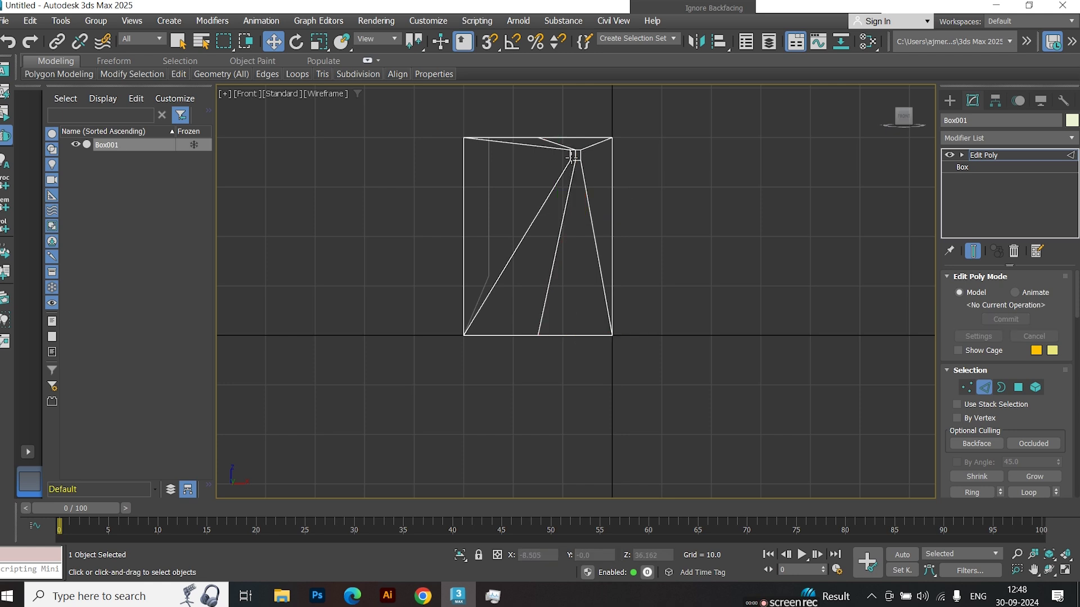
pyautogui.click(574, 156)
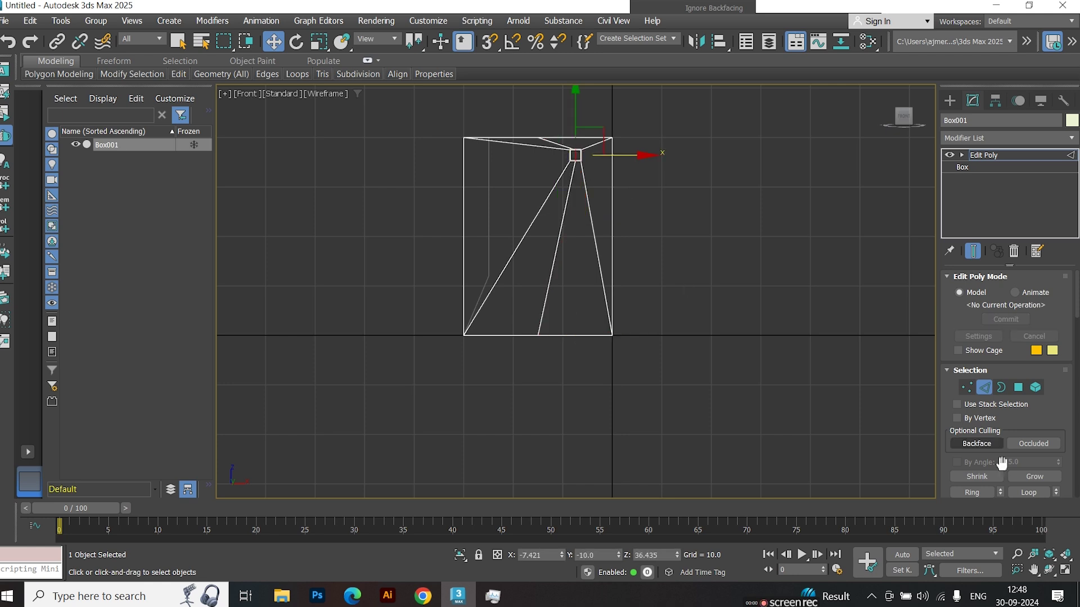
pyautogui.click(963, 493)
pyautogui.rightClick(753, 184)
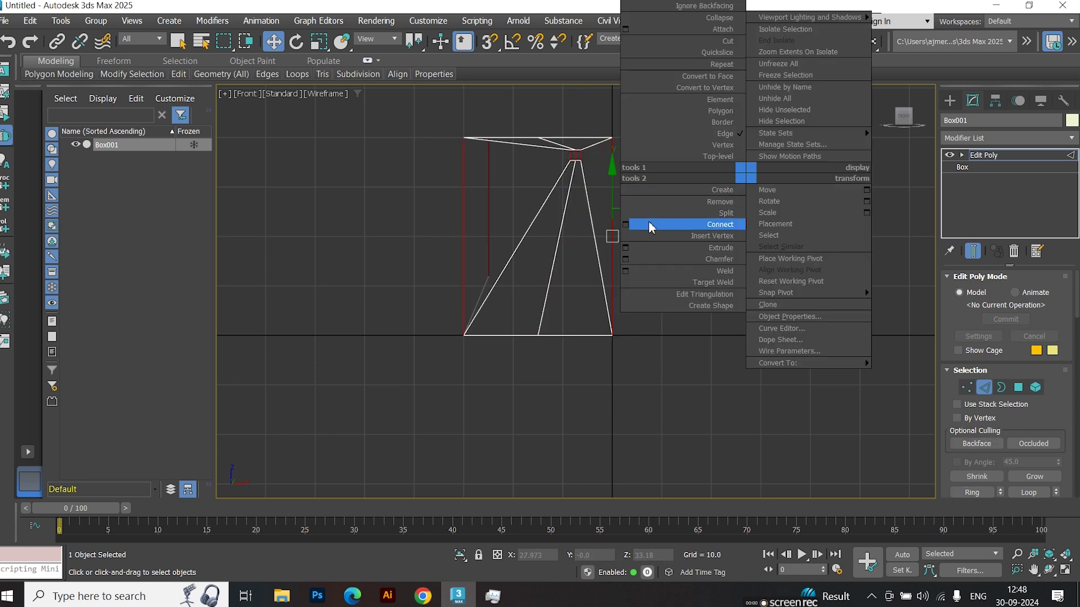
pyautogui.click(629, 249)
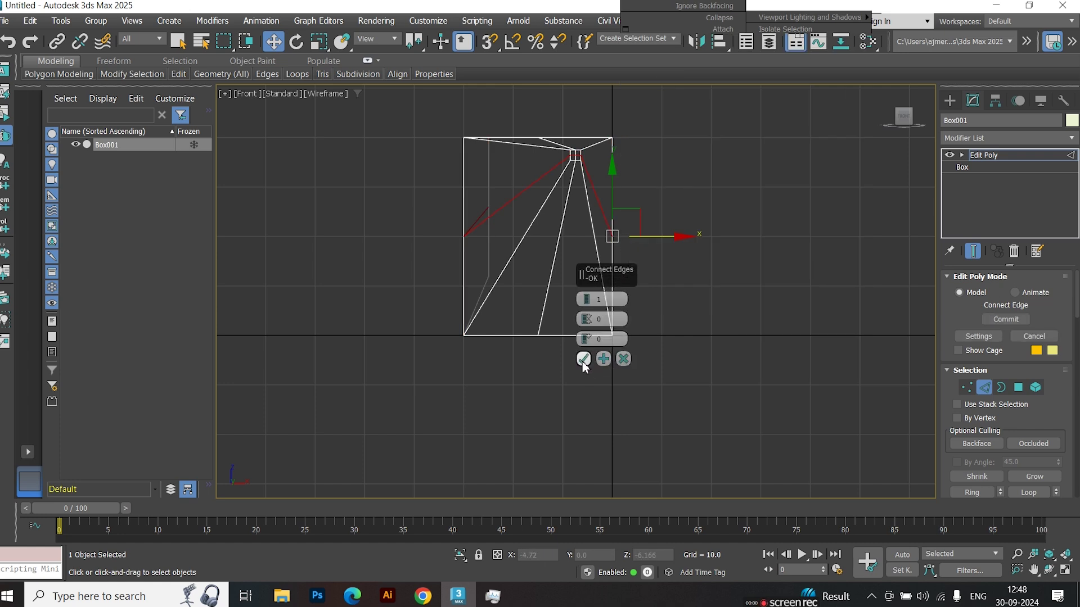
pyautogui.click(583, 361)
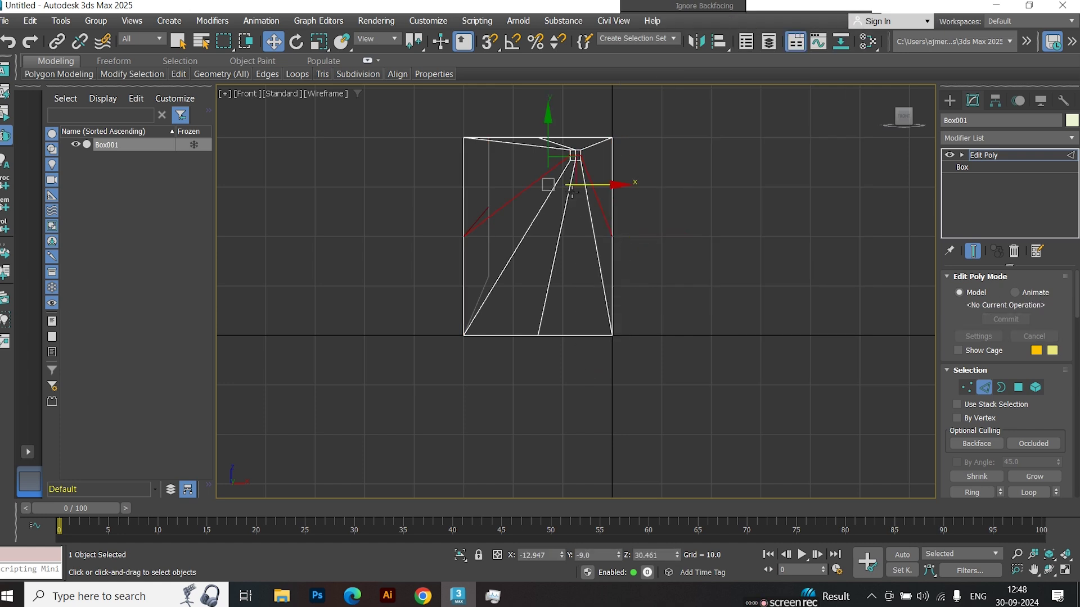
# - Select the four small polygons of the subdivided inset and scale them down uniformly
pyautogui.press('4')
pyautogui.click(577, 150)
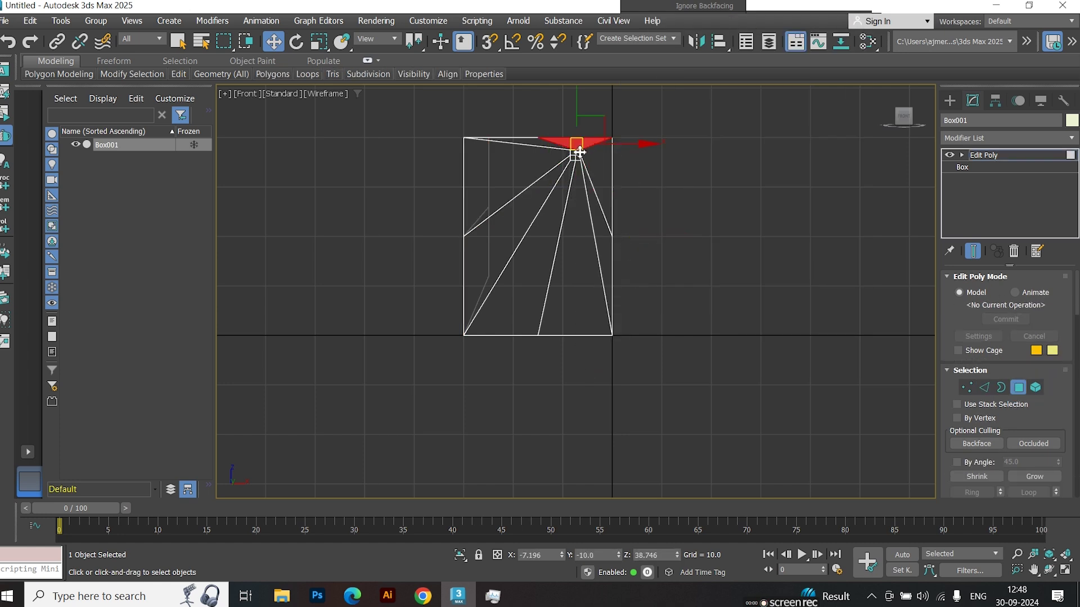
pyautogui.scroll(8, 579, 152)
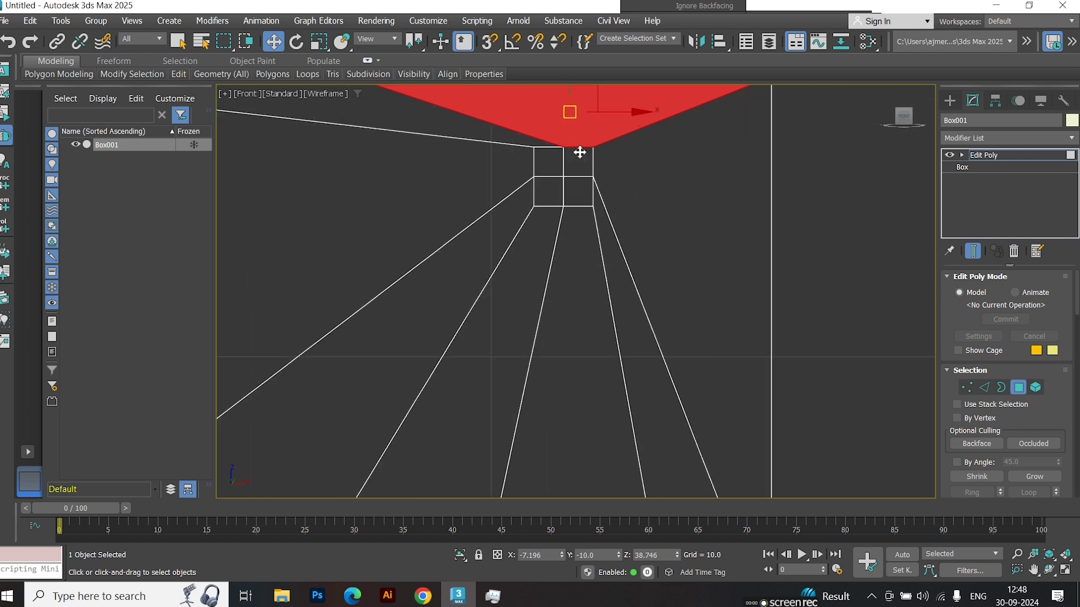
pyautogui.click(580, 158)
pyautogui.keyDown('ctrl'); pyautogui.click(548, 162); pyautogui.keyUp('ctrl')
pyautogui.keyDown('ctrl'); pyautogui.click(548, 191); pyautogui.keyUp('ctrl')
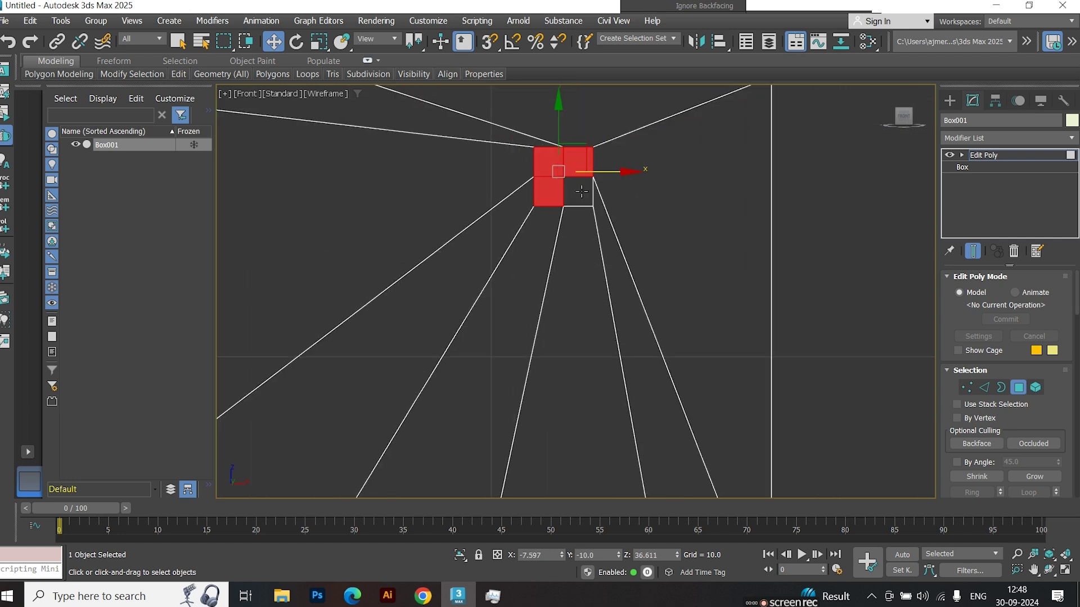
pyautogui.keyDown('ctrl'); pyautogui.click(583, 192); pyautogui.keyUp('ctrl')
pyautogui.press('r')
pyautogui.moveTo(572, 164); pyautogui.dragTo(587, 201)
# - Scale the inner cross edges of the small inset outward so its outline becomes a regular octagon
pyautogui.press('2')
pyautogui.doubleClick(564, 172)
pyautogui.click(564, 182)
pyautogui.moveTo(572, 168); pyautogui.dragTo(562, 148)
# - Move the octagonal polygons up toward the top edge, to about Z 37.9
pyautogui.press('4')
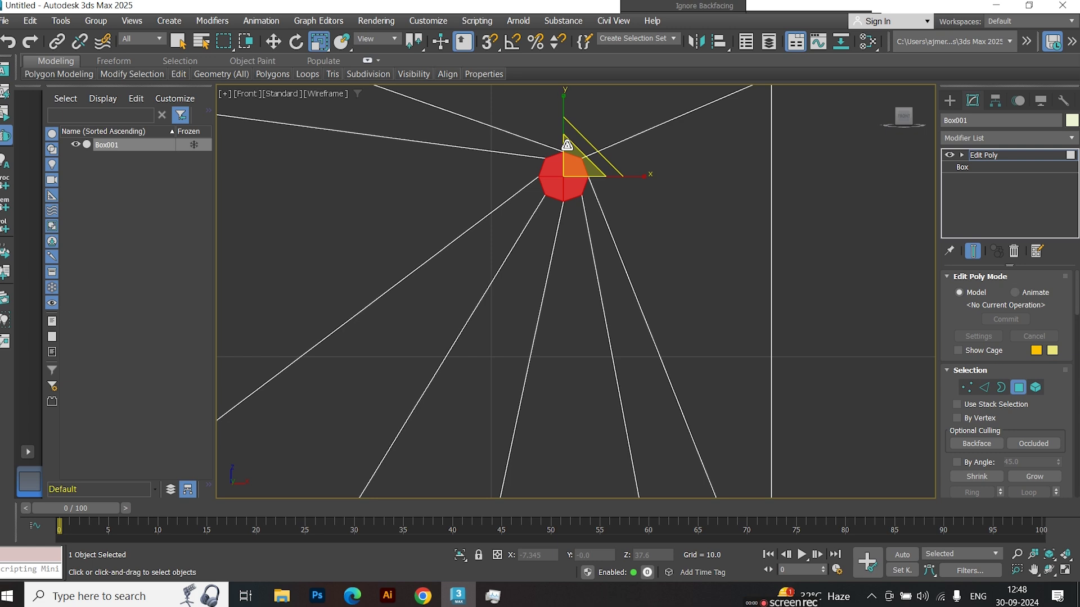
pyautogui.press('w')
pyautogui.moveTo(563, 124); pyautogui.dragTo(562, 90)
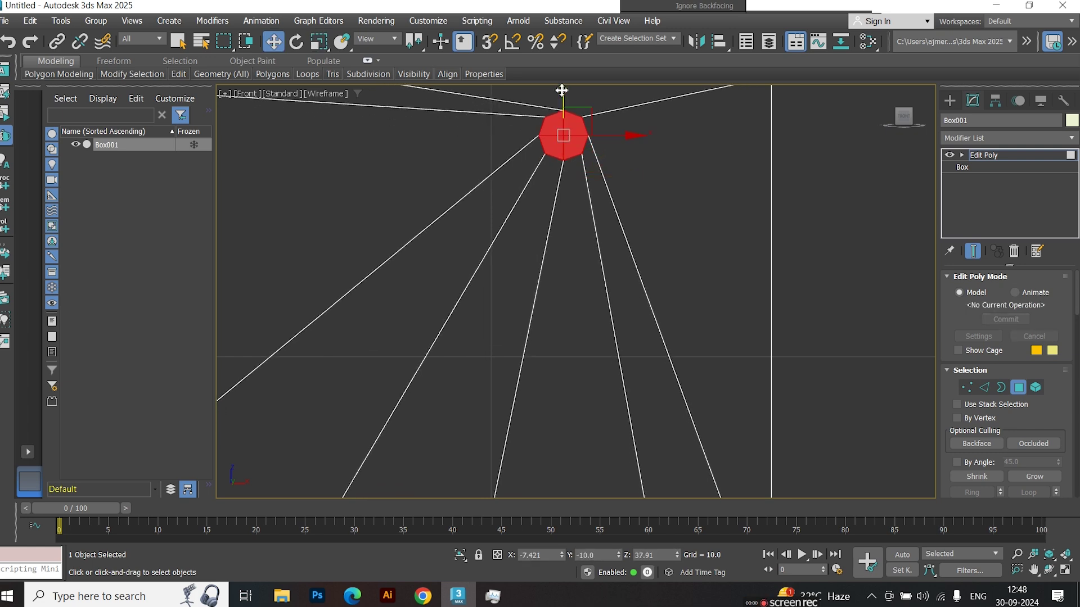
pyautogui.scroll(-4, 561, 90)
pyautogui.moveTo(576, 169); pyautogui.dragTo(572, 201, button='middle')
pyautogui.click(811, 242)
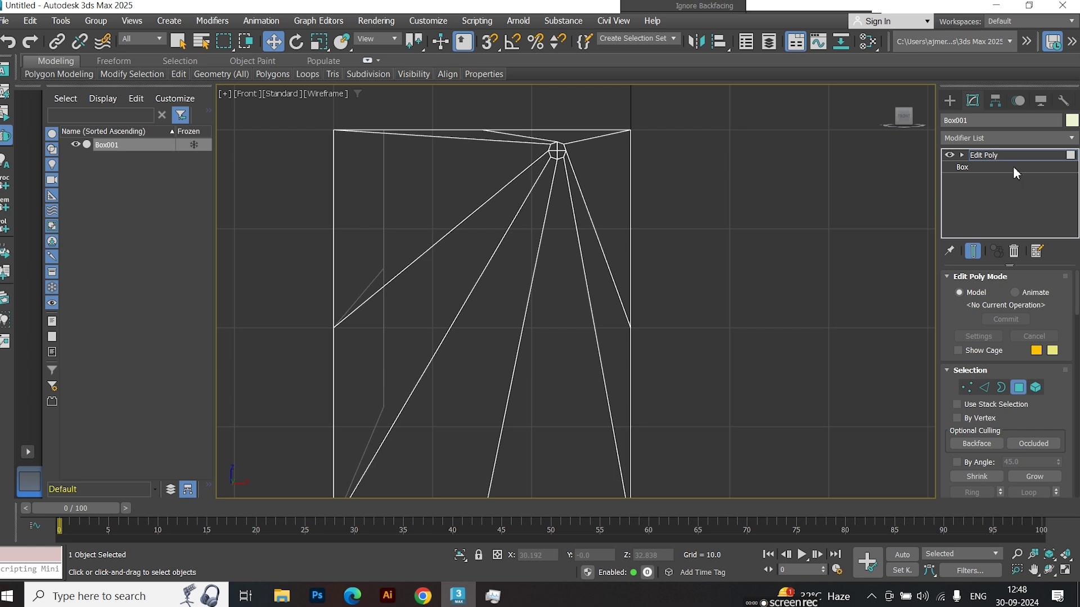
# - Delete the octagonal polygons to open a hole, leave polygon editing and frame the object in the Perspective view
pyautogui.hotkey('ctrl', 'z')
pyautogui.hotkey('ctrl', 'z')
pyautogui.click(1020, 154)
pyautogui.click(825, 291)
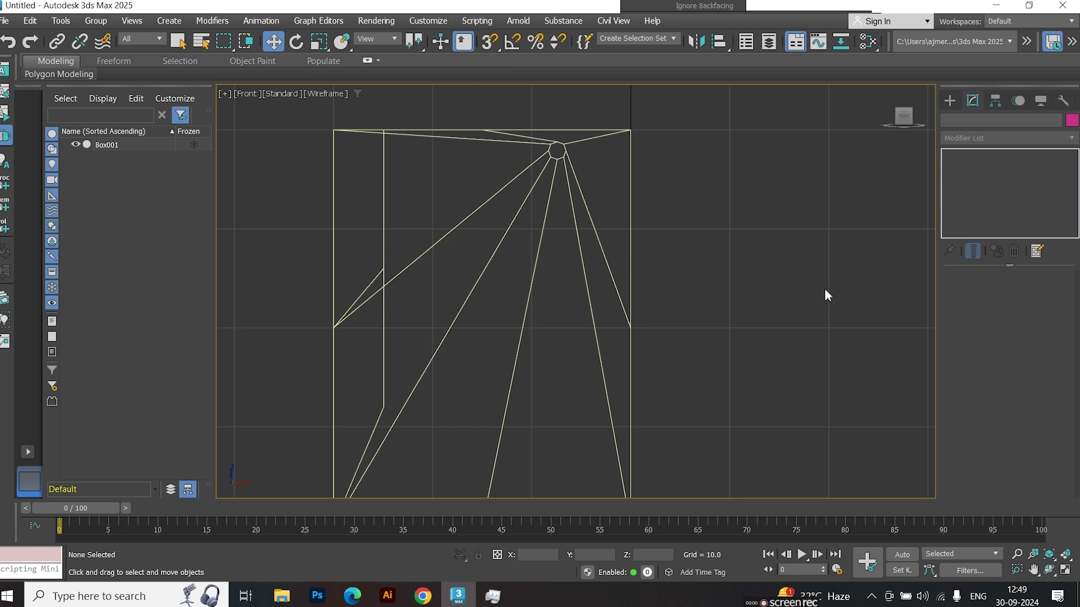
pyautogui.press('p')
pyautogui.press('z')
pyautogui.scroll(-2, 703, 293)
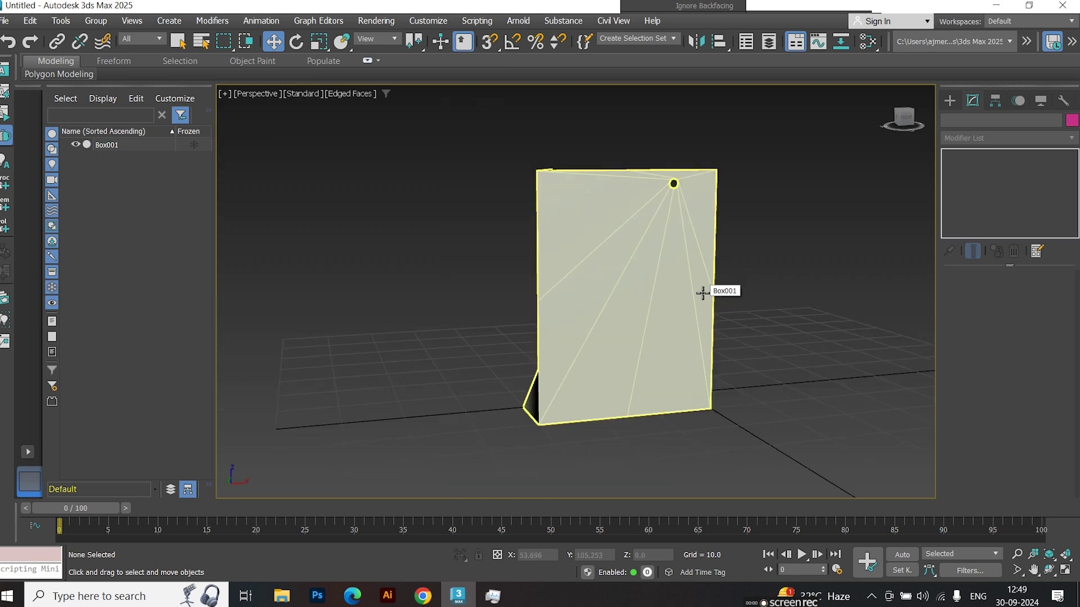
# - Reselect the box and add a Symmetry modifier mirroring on X and Y, both flipped
pyautogui.hotkey('ctrl', 'z')
pyautogui.press('z')
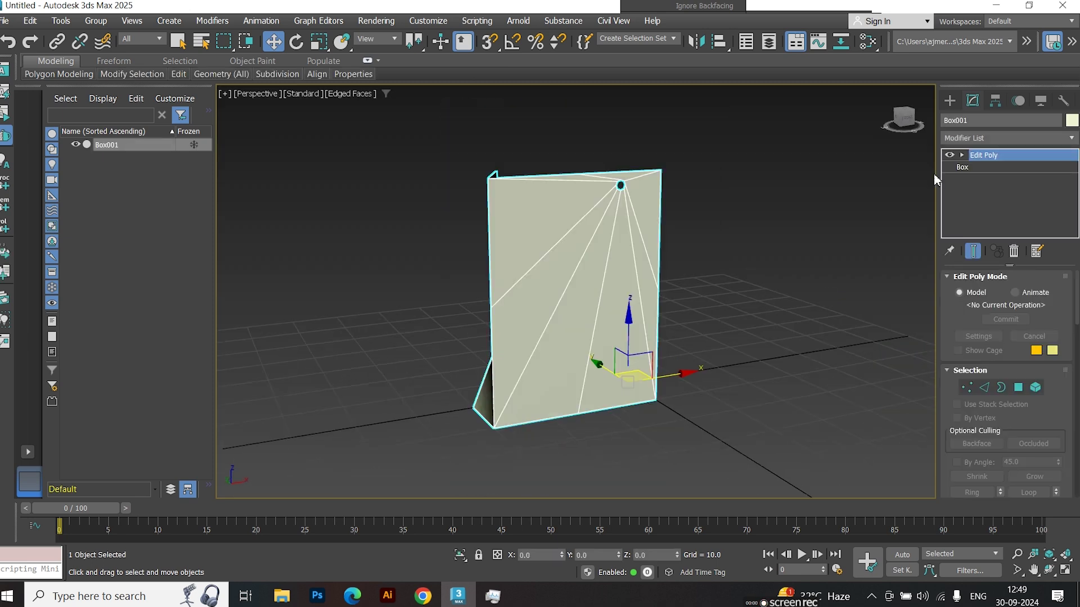
pyautogui.click(982, 137)
pyautogui.write('s')
pyautogui.click(978, 164)
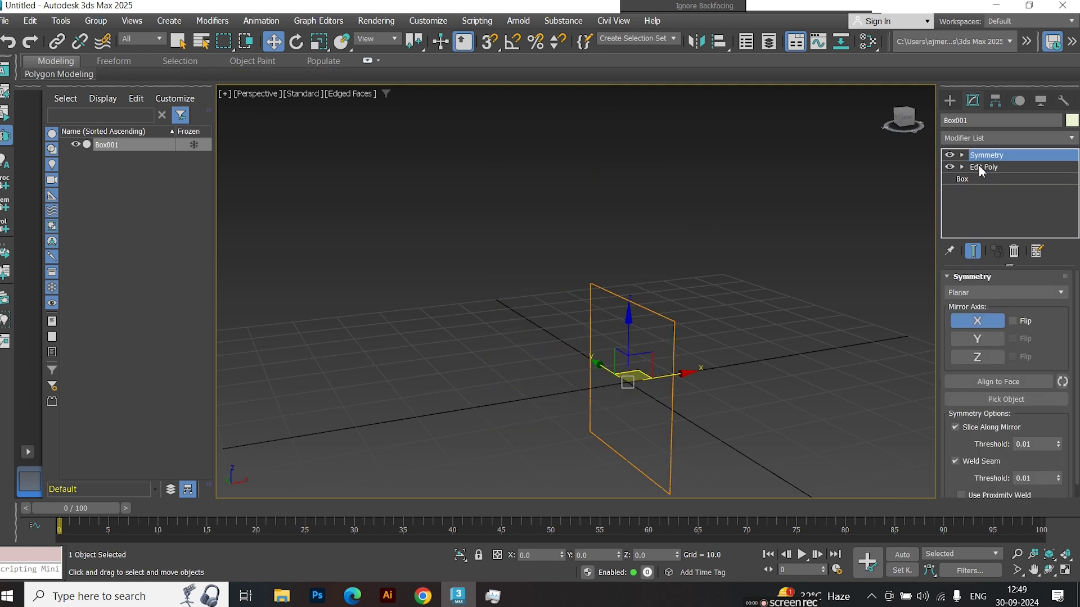
pyautogui.click(1014, 321)
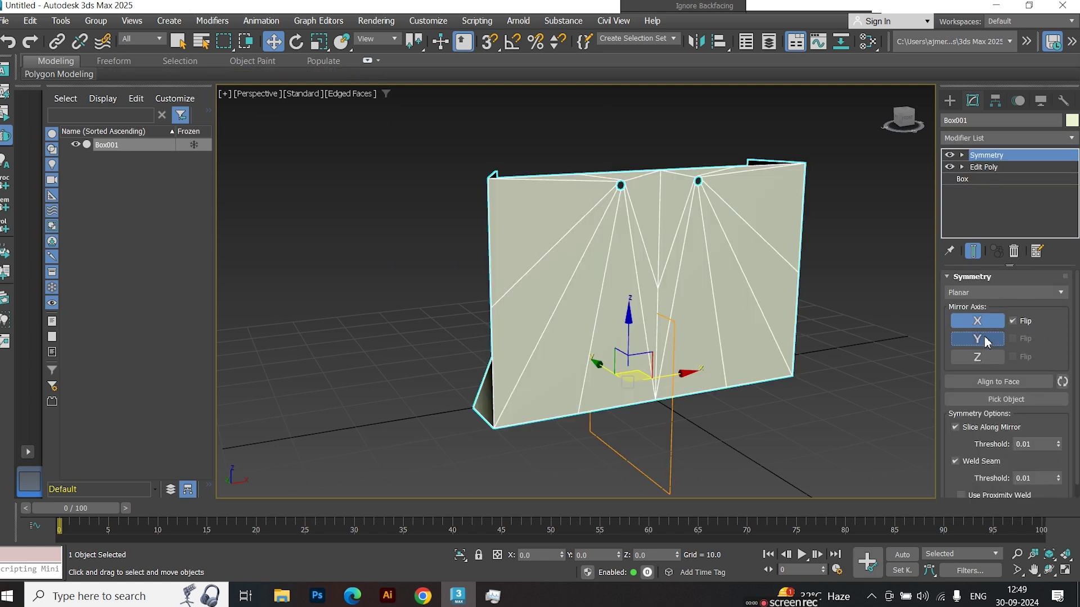
pyautogui.click(987, 340)
pyautogui.click(1013, 338)
pyautogui.keyDown('alt'); pyautogui.moveTo(618, 308); pyautogui.dragTo(798, 293, button='middle'); pyautogui.keyUp('alt')
# - Add an Edit Poly modifier above Symmetry and select one end's diagonal fold edges with the adjoining bottom edges
pyautogui.click(972, 138)
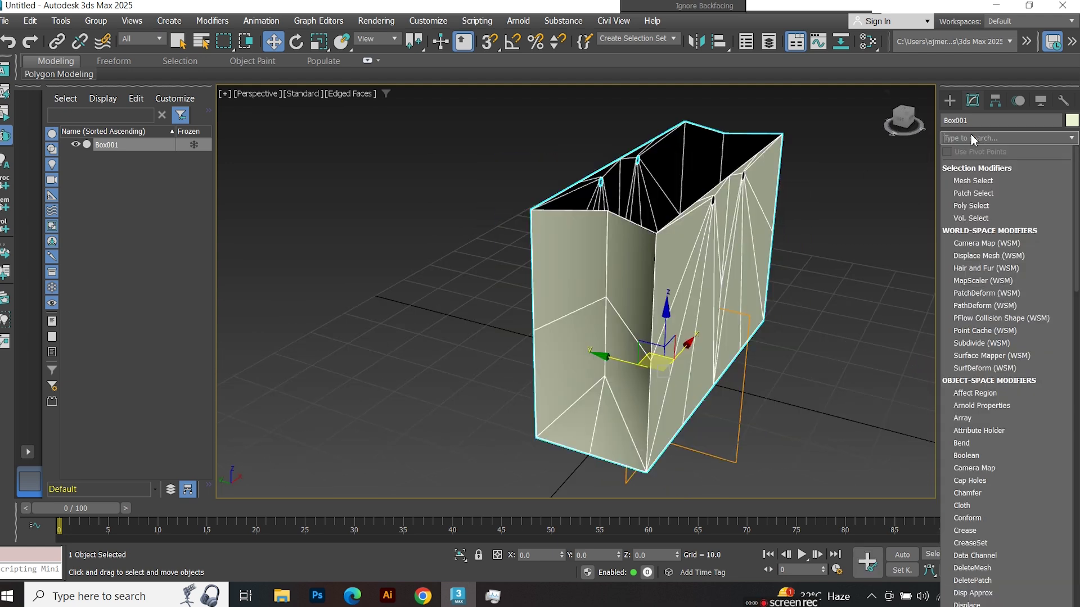
pyautogui.write('ed')
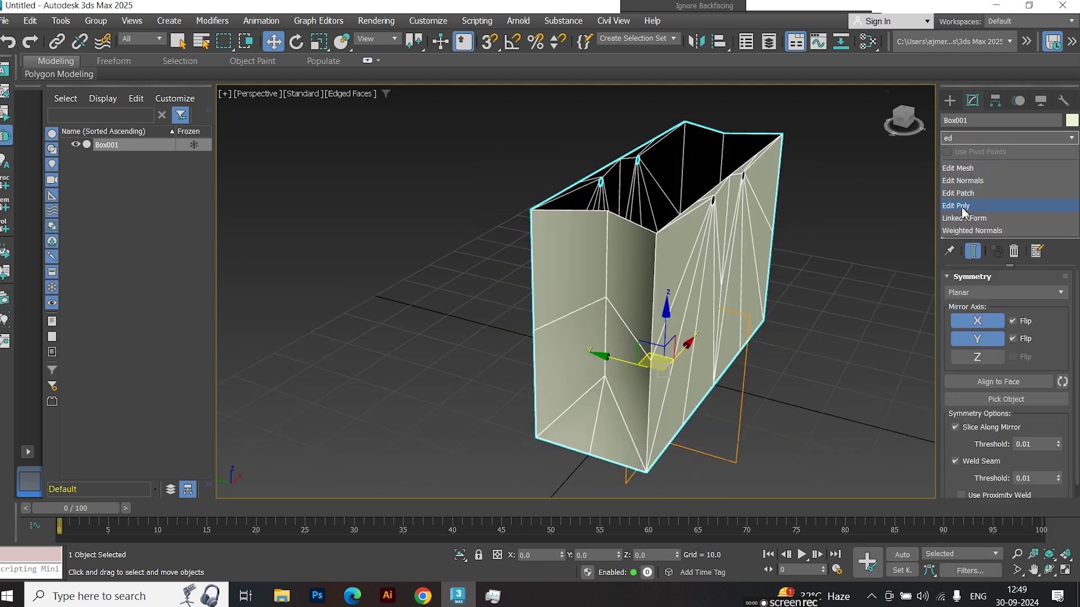
pyautogui.click(963, 207)
pyautogui.press('2')
pyautogui.click(634, 419)
pyautogui.keyDown('ctrl'); pyautogui.click(625, 419); pyautogui.keyUp('ctrl')
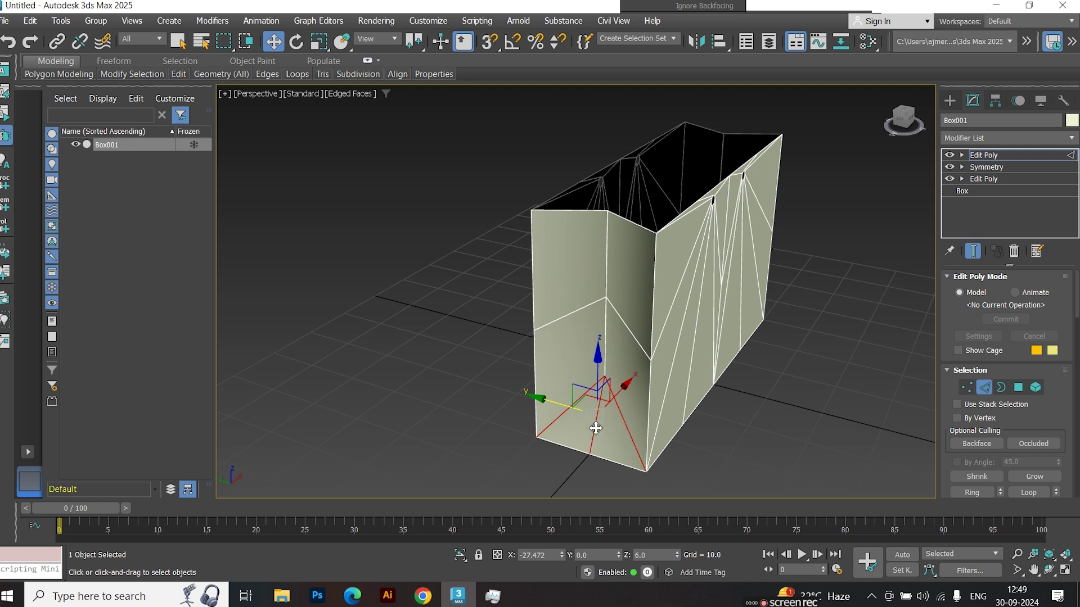
pyautogui.keyDown('ctrl'); pyautogui.click(612, 464); pyautogui.keyUp('ctrl')
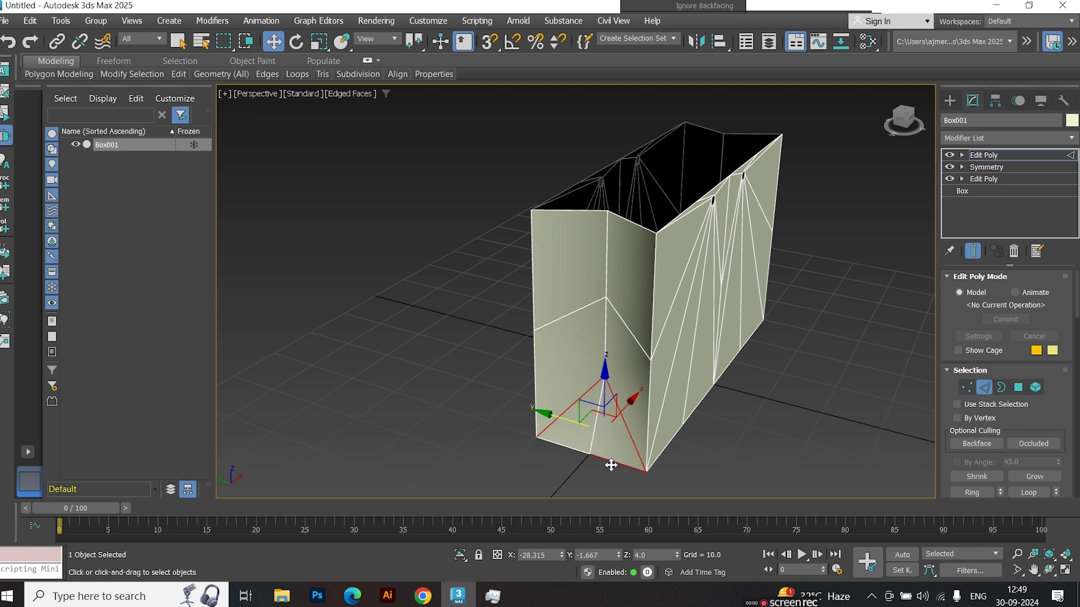
pyautogui.keyDown('ctrl'); pyautogui.click(576, 452); pyautogui.keyUp('ctrl')
pyautogui.keyDown('ctrl'); pyautogui.click(659, 455); pyautogui.keyUp('ctrl')
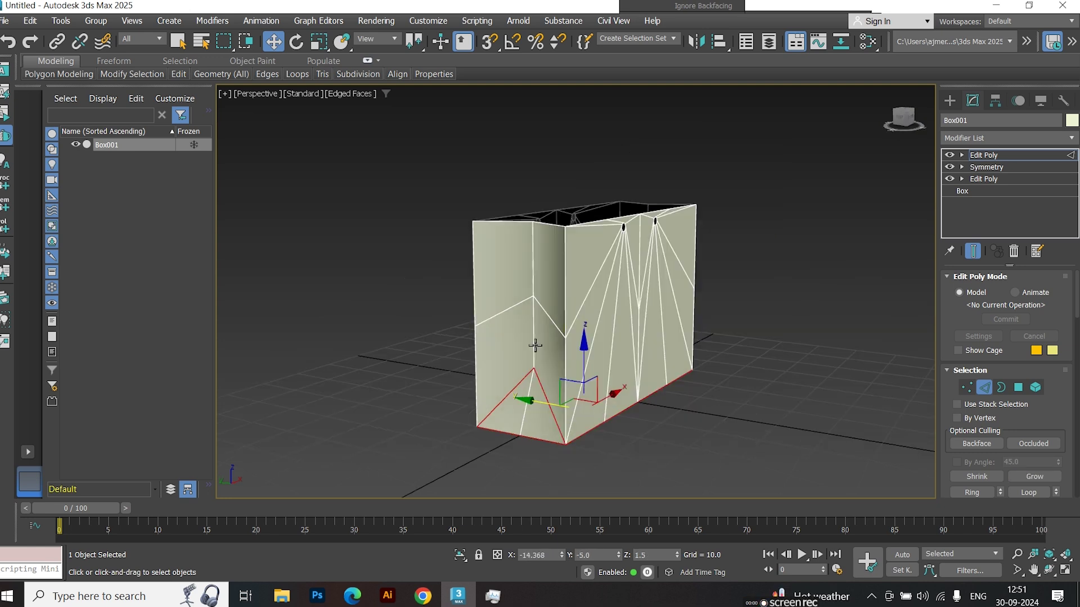
# - Add that end's vertical fold and corner edges to the selection, excluding the middle edge of the bottom triangle
pyautogui.keyDown('ctrl'); pyautogui.click(535, 346); pyautogui.keyUp('ctrl')
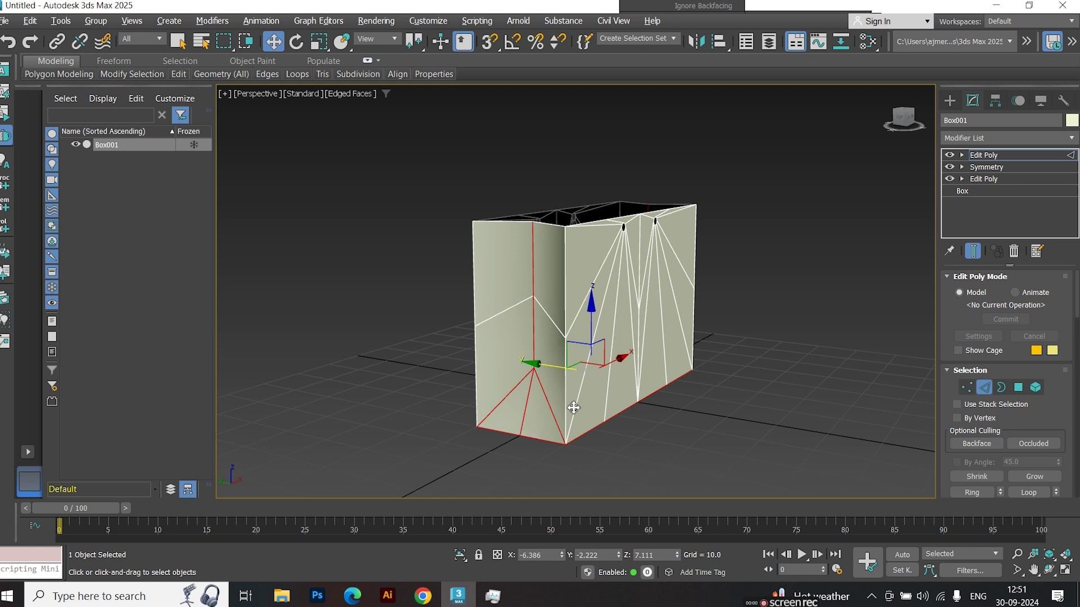
pyautogui.scroll(1, 696, 389)
pyautogui.scroll(2, 693, 383)
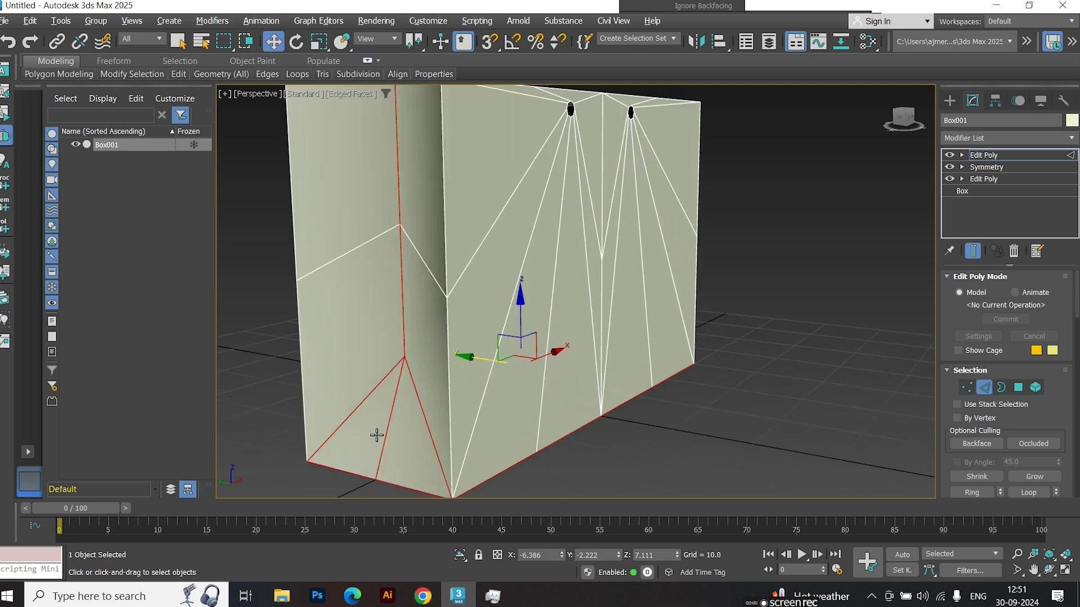
pyautogui.keyDown('alt'); pyautogui.click(386, 429); pyautogui.keyUp('alt')
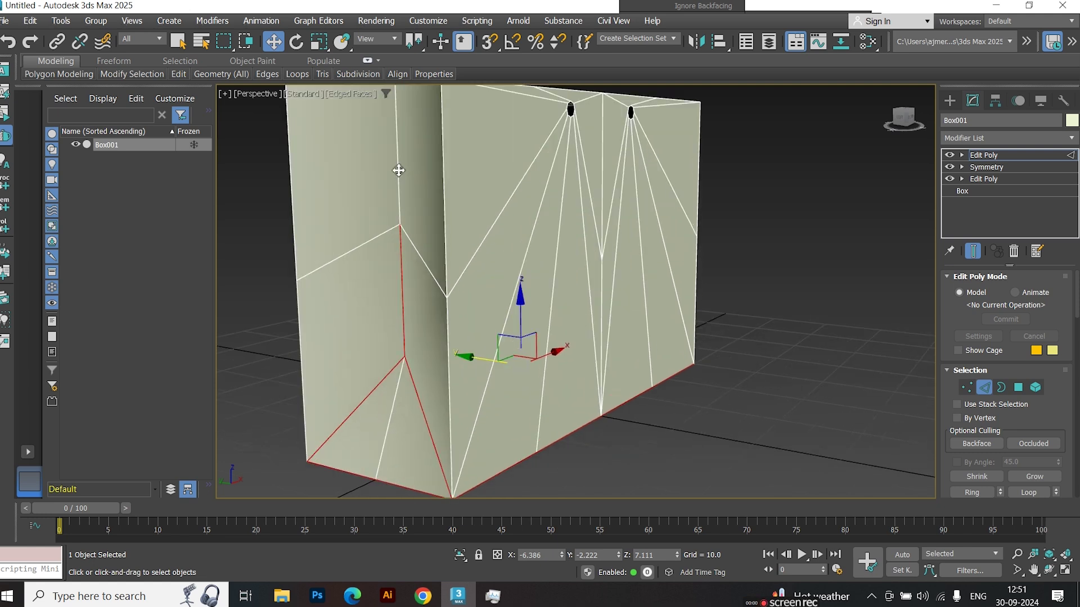
pyautogui.scroll(-2, 468, 352)
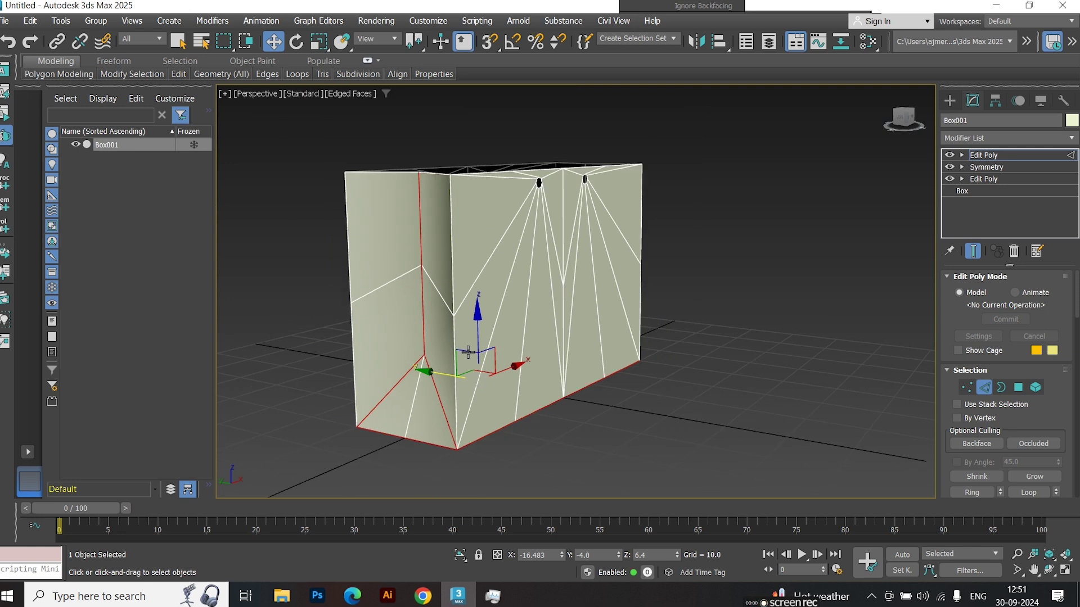
pyautogui.keyDown('ctrl'); pyautogui.click(452, 332); pyautogui.keyUp('ctrl')
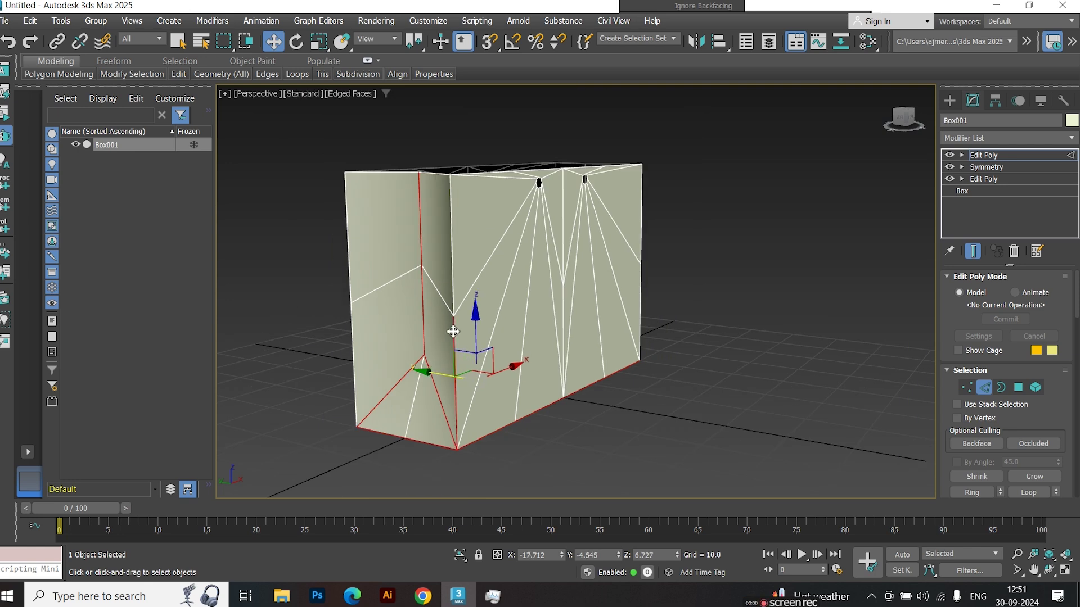
pyautogui.keyDown('ctrl'); pyautogui.click(352, 304); pyautogui.keyUp('ctrl')
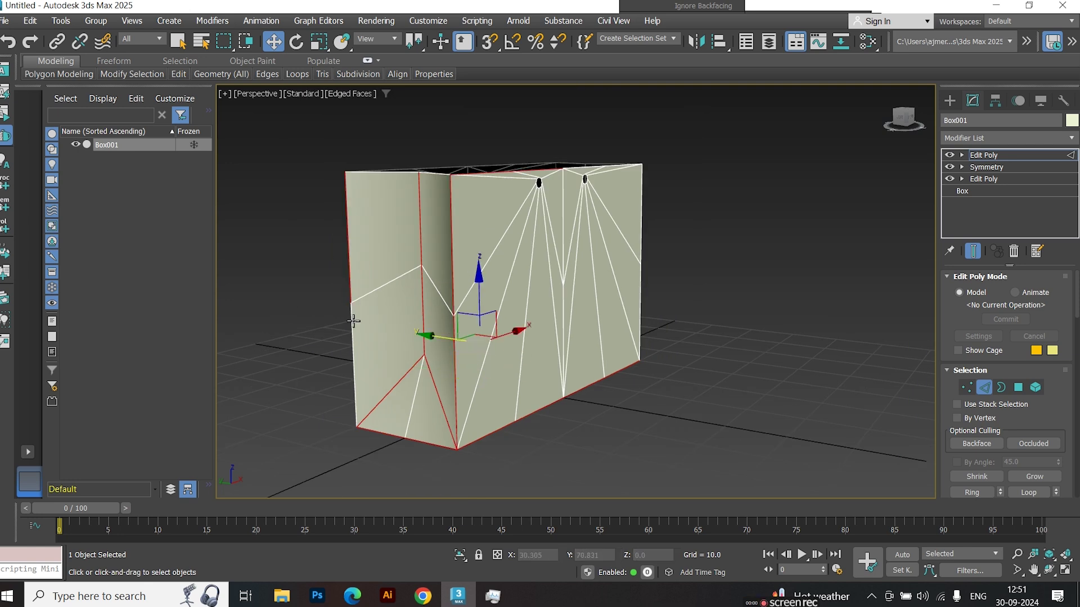
pyautogui.keyDown('ctrl'); pyautogui.click(354, 317); pyautogui.keyUp('ctrl')
# - Add the opposite end's vertical centre fold and both vertical corner edges to the edge selection
pyautogui.keyDown('alt'); pyautogui.moveTo(623, 359); pyautogui.dragTo(481, 369, button='middle'); pyautogui.keyUp('alt')
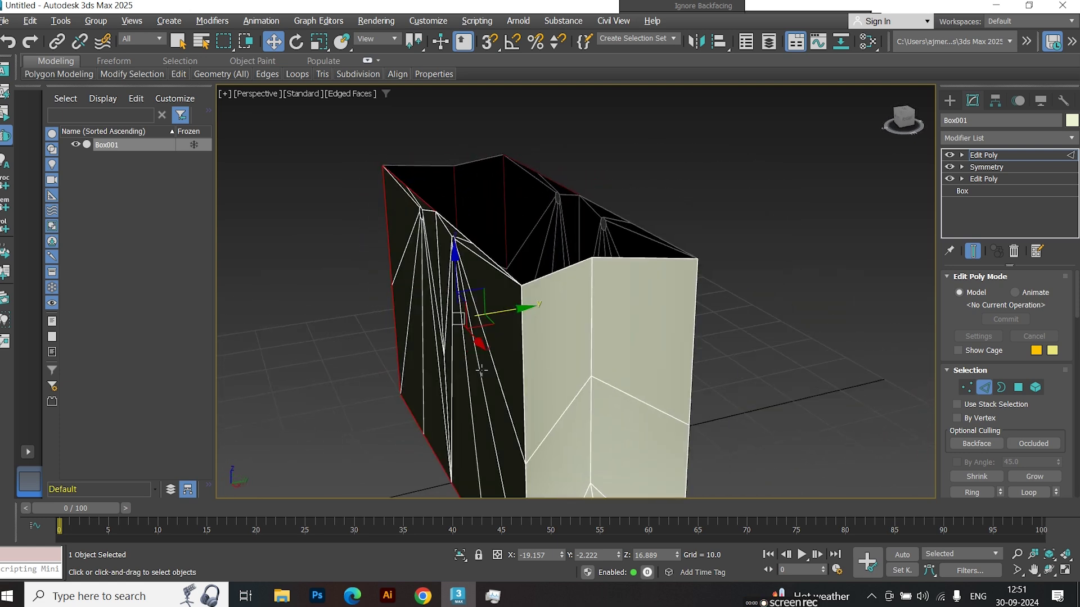
pyautogui.keyDown('ctrl'); pyautogui.click(522, 370); pyautogui.keyUp('ctrl')
pyautogui.keyDown('ctrl'); pyautogui.click(592, 344); pyautogui.keyUp('ctrl')
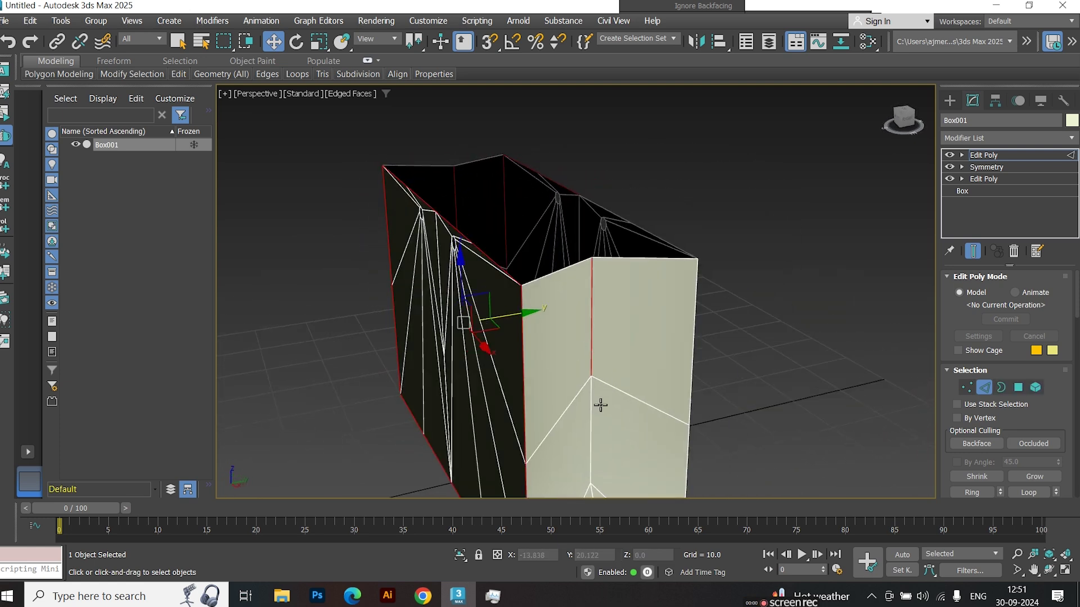
pyautogui.keyDown('ctrl'); pyautogui.click(595, 410); pyautogui.keyUp('ctrl')
pyautogui.keyDown('ctrl'); pyautogui.click(696, 335); pyautogui.keyUp('ctrl')
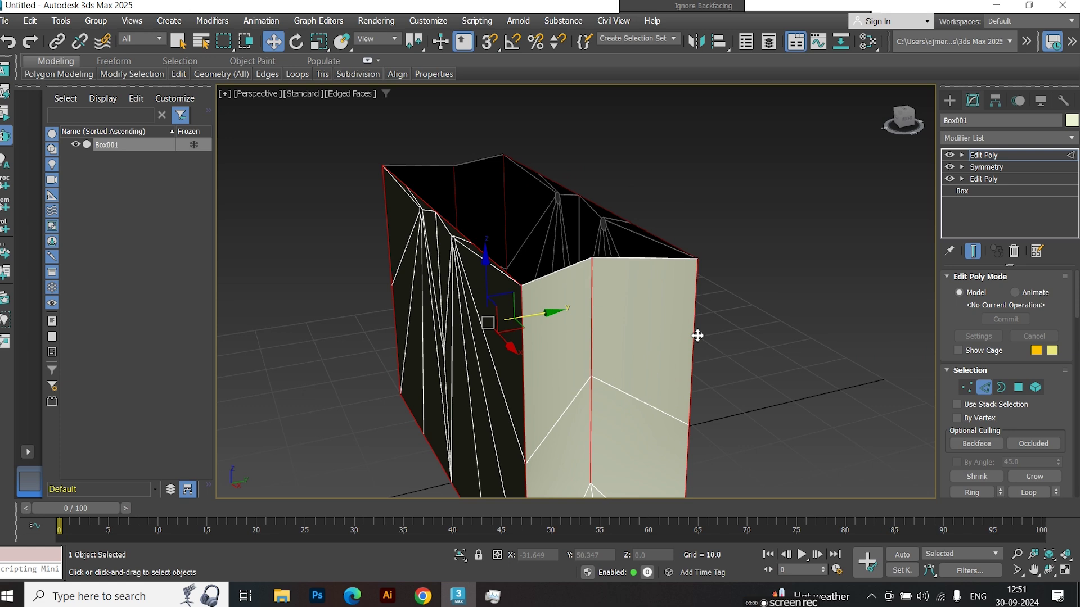
# - Add the opposite end's two diagonal fold edges and its bottom edge to the selection
pyautogui.scroll(8, 642, 403)
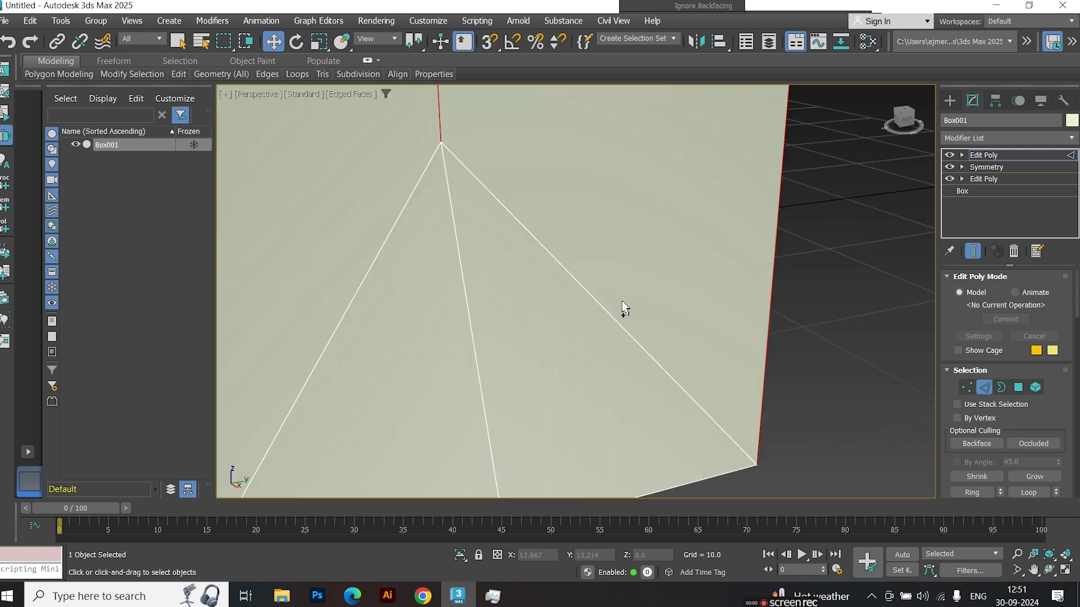
pyautogui.keyDown('ctrl'); pyautogui.click(613, 313); pyautogui.keyUp('ctrl')
pyautogui.keyDown('ctrl'); pyautogui.click(388, 234); pyautogui.keyUp('ctrl')
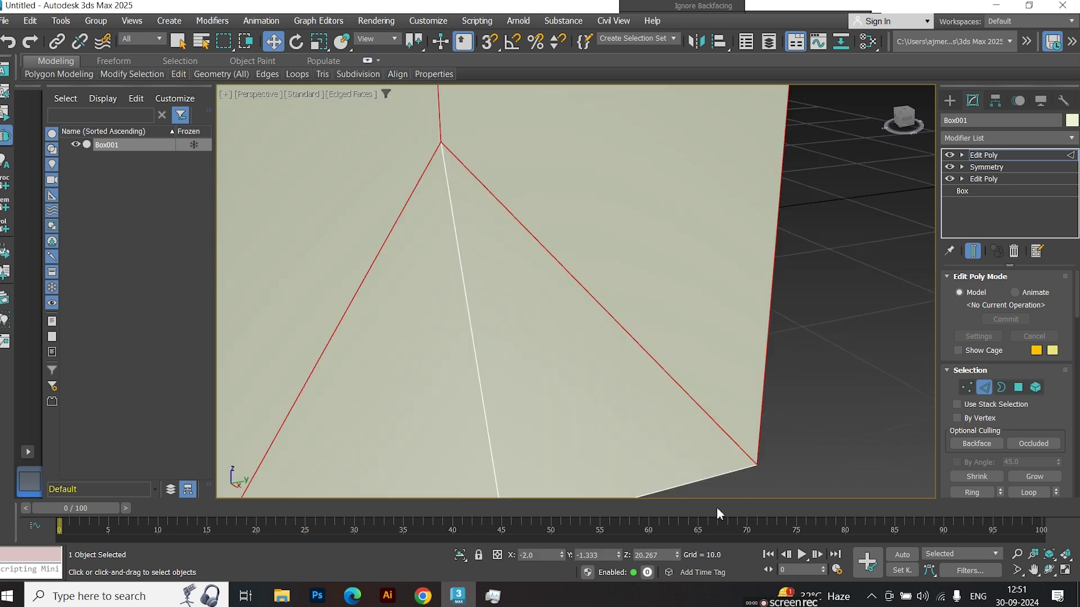
pyautogui.keyDown('ctrl'); pyautogui.click(711, 483); pyautogui.keyUp('ctrl')
pyautogui.scroll(-10, 711, 483)
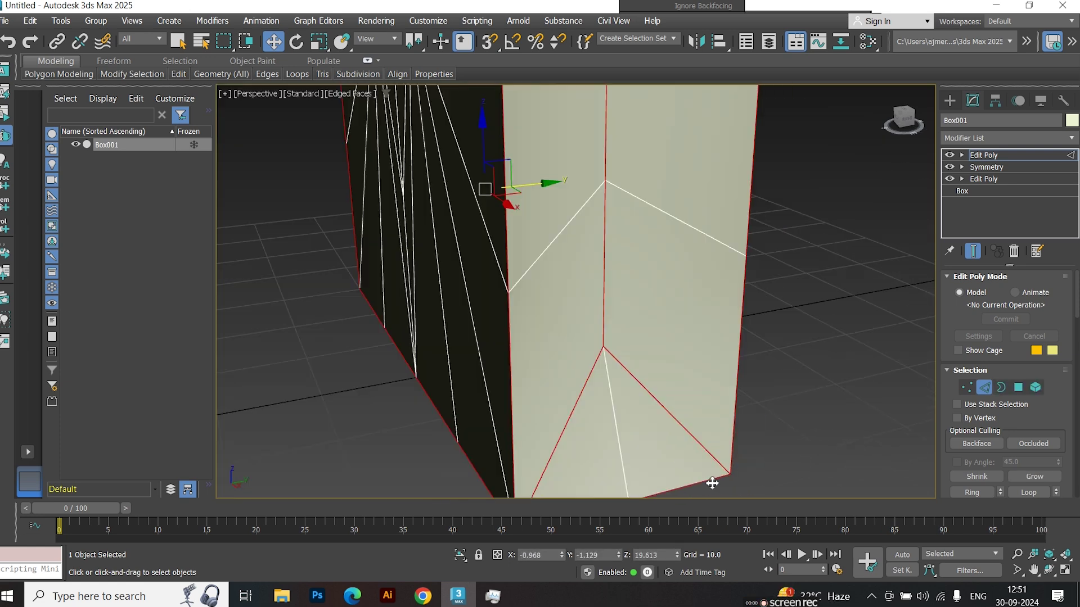
pyautogui.scroll(5, 711, 482)
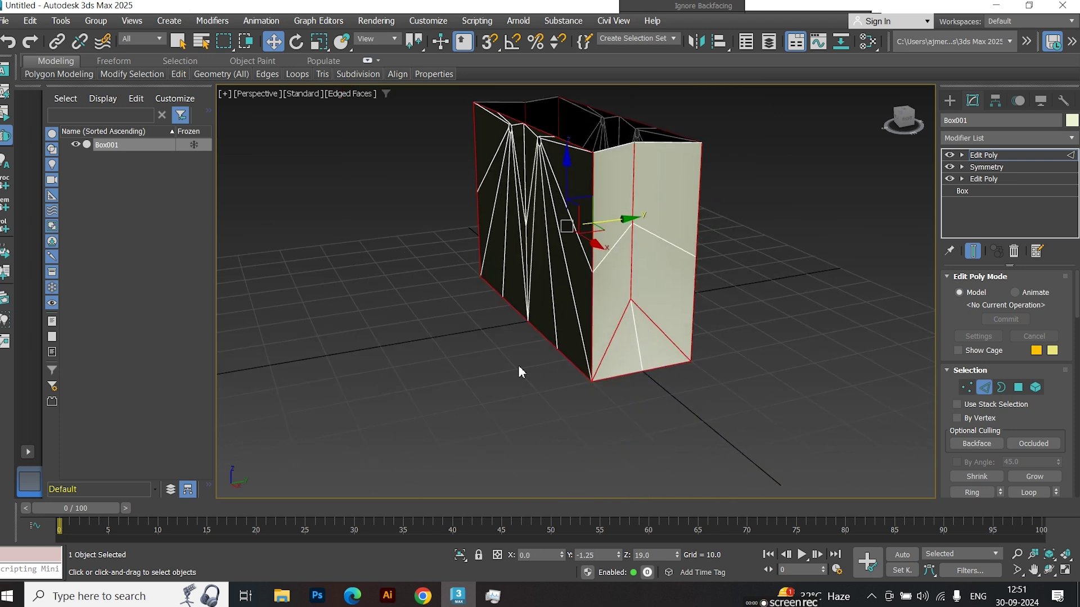
# - Add both halves of the bottom edge on the remaining long side to the edge selection
pyautogui.keyDown('alt'); pyautogui.moveTo(491, 375); pyautogui.dragTo(724, 386, button='middle'); pyautogui.keyUp('alt')
pyautogui.keyDown('ctrl'); pyautogui.click(665, 373); pyautogui.keyUp('ctrl')
pyautogui.keyDown('ctrl'); pyautogui.click(544, 334); pyautogui.keyUp('ctrl')
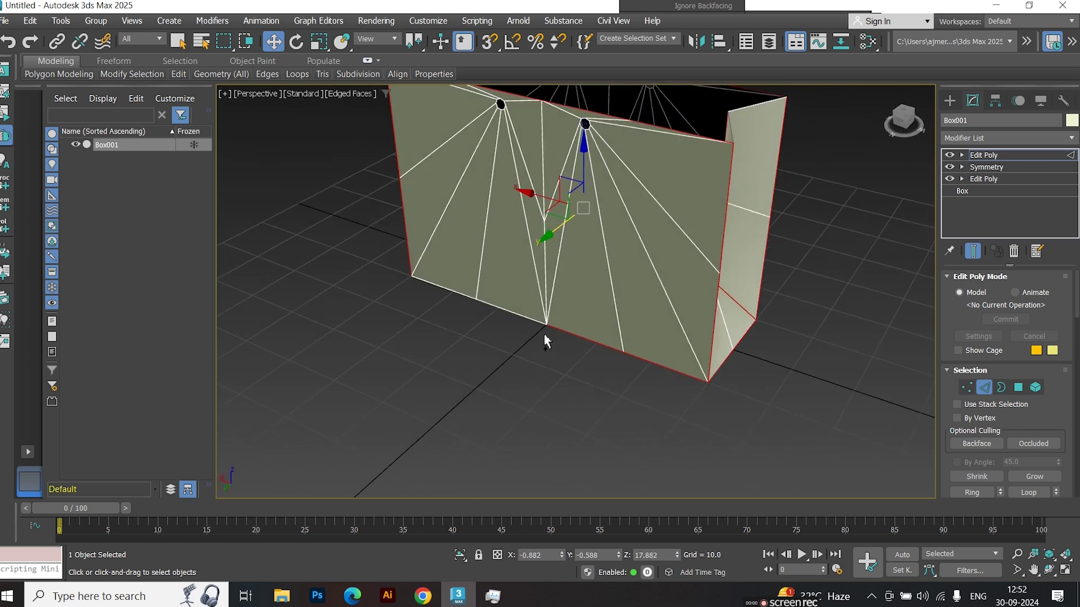
pyautogui.keyDown('alt'); pyautogui.moveTo(509, 326); pyautogui.dragTo(433, 203, button='middle'); pyautogui.keyUp('alt')
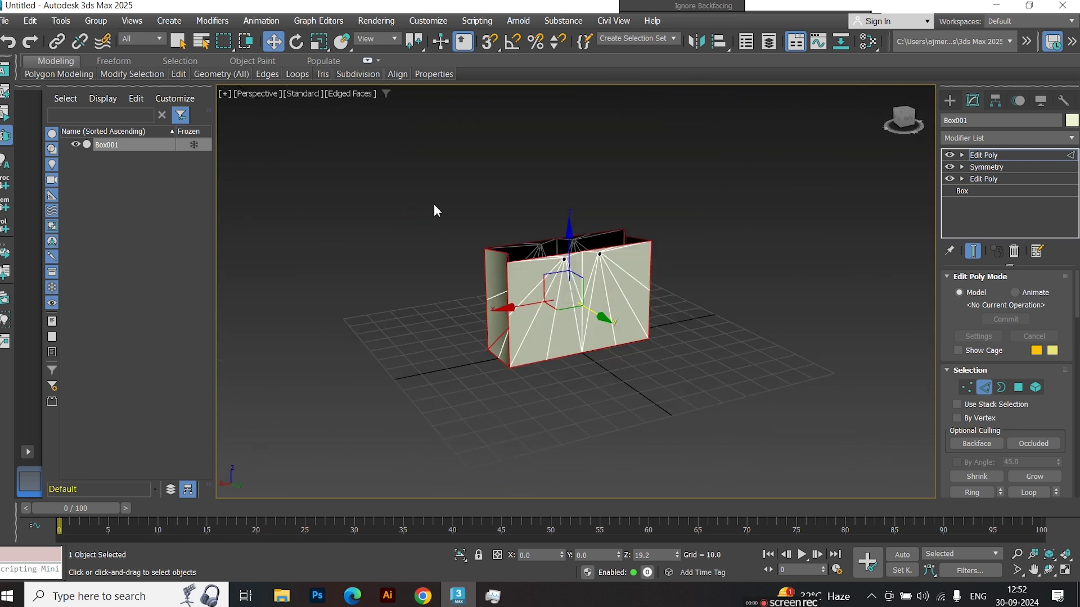
# - Chamfer the selected fold, corner and bottom edges by 0.04 with one segment
pyautogui.rightClick(431, 202)
pyautogui.click(309, 288)
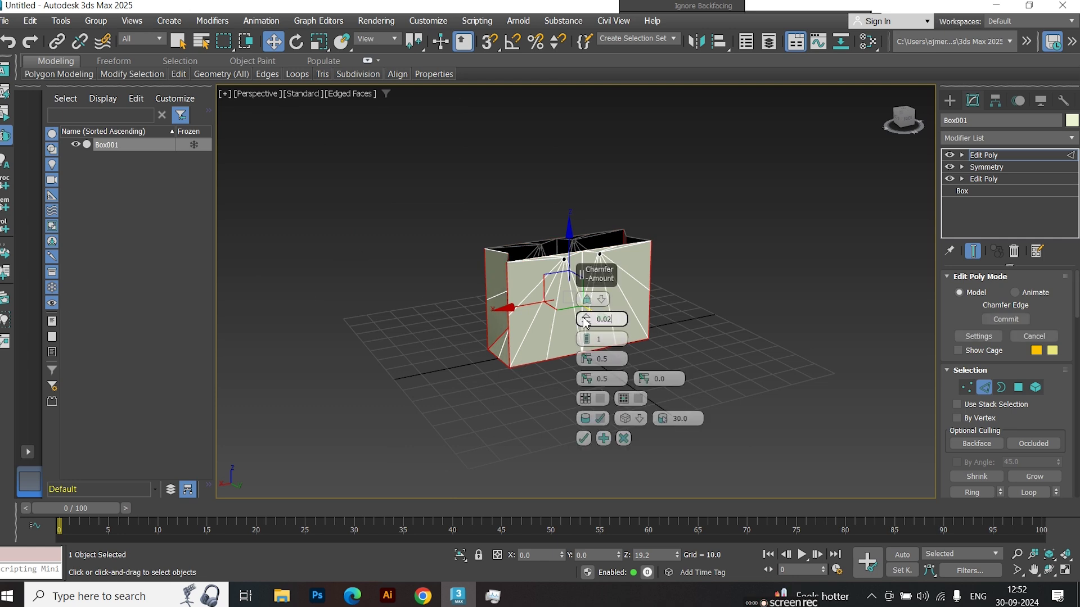
pyautogui.write('4')
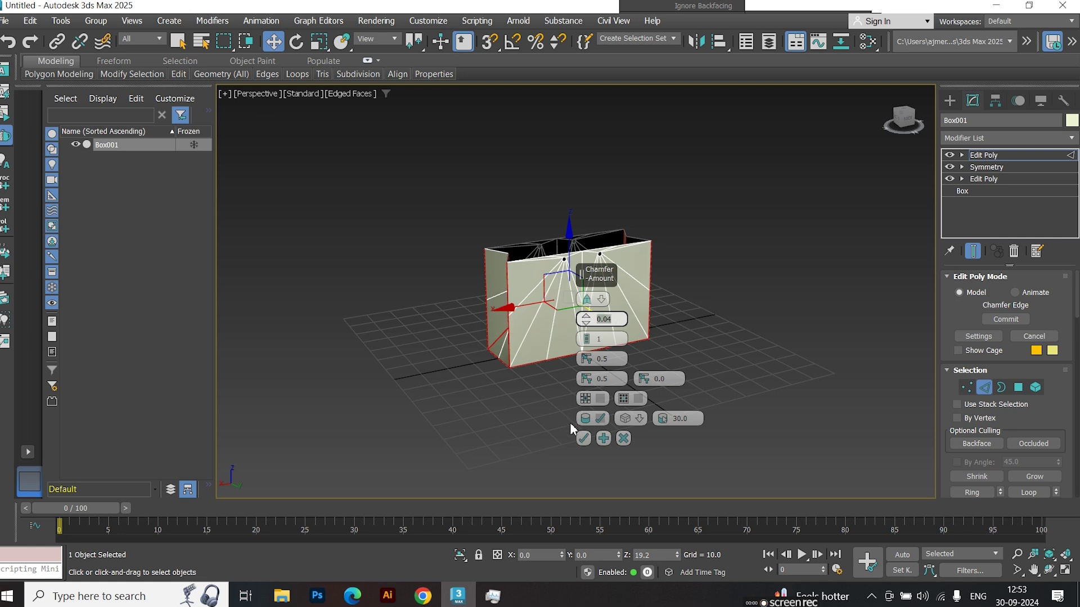
pyautogui.click(585, 439)
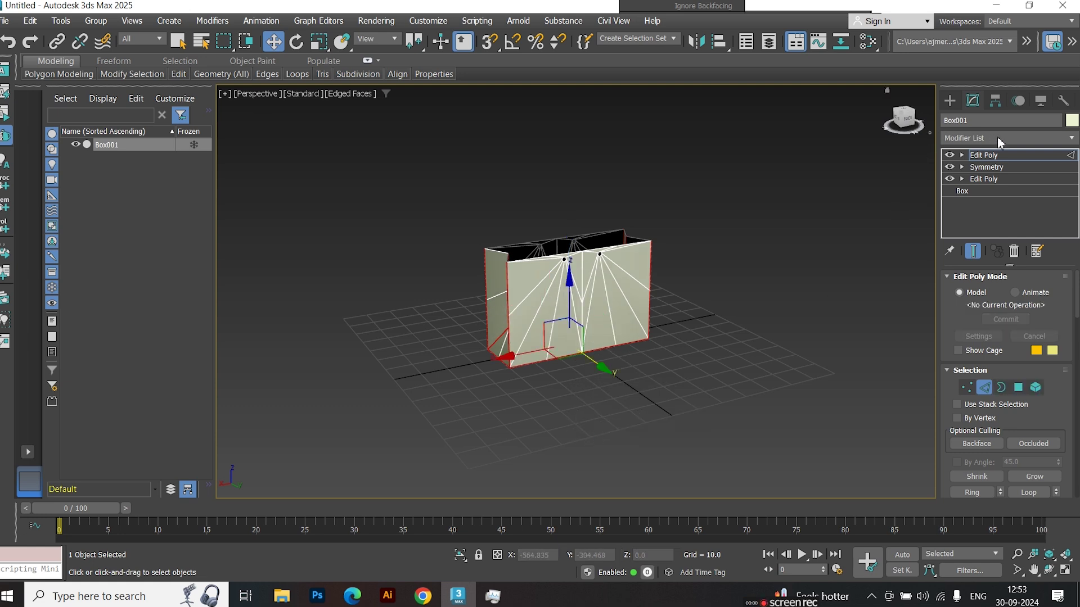
# - Add a TurboSmooth modifier above the upper Edit Poly
pyautogui.click(999, 139)
pyautogui.scroll(-5, 998, 337)
pyautogui.click(988, 174)
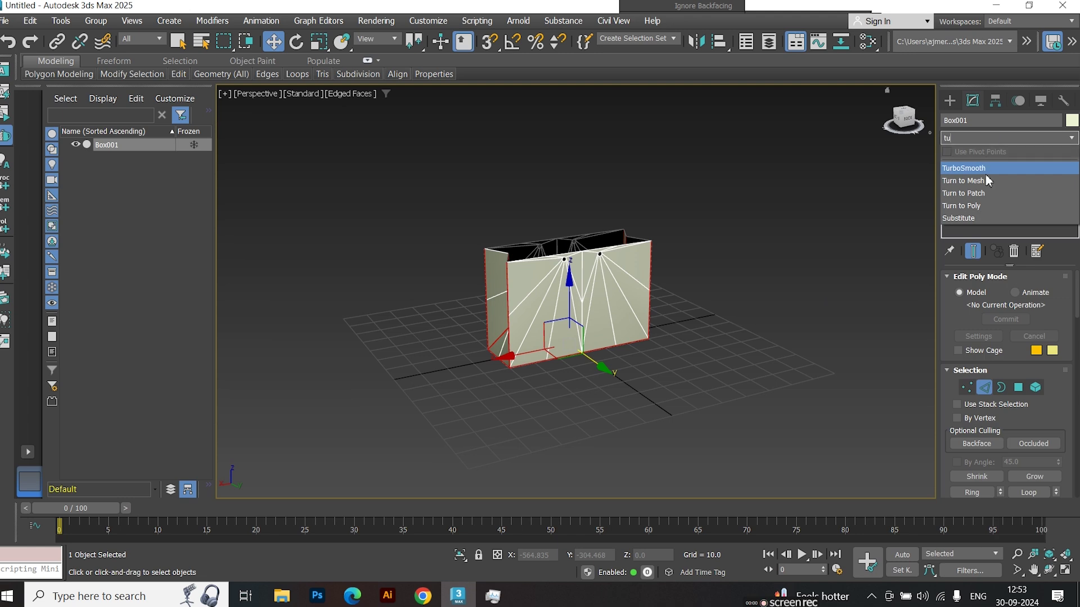
pyautogui.write('tu')
pyautogui.press('Return')
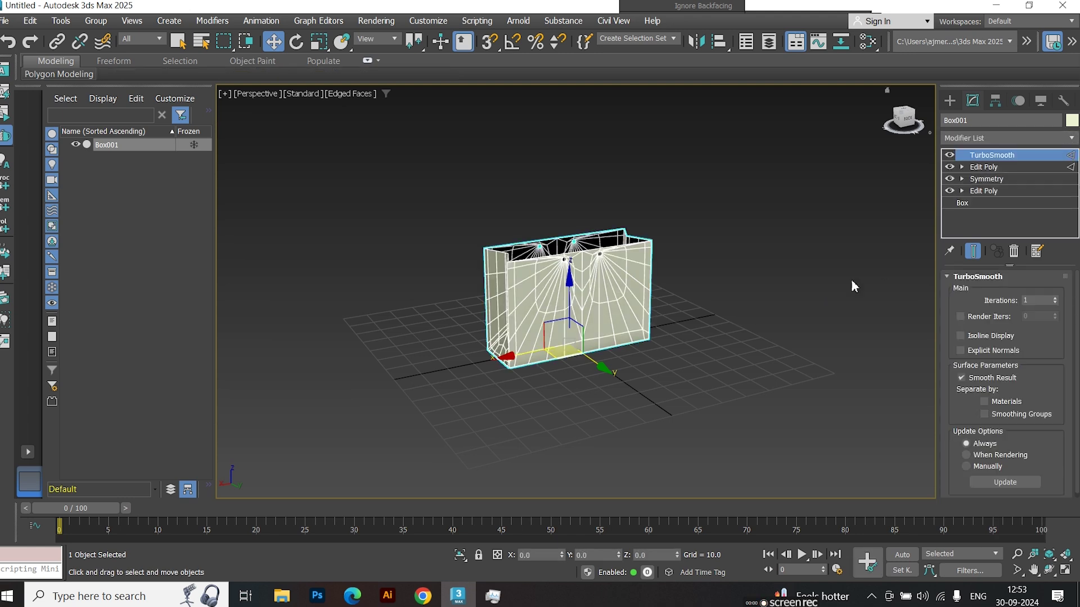
# - Set TurboSmooth to 2 iterations and show the bag shaded without its mesh edges
pyautogui.press('F4')
pyautogui.moveTo(647, 289)
pyautogui.keyDown('alt'); pyautogui.mouseDown(button='middle')
pyautogui.moveTo(737, 270)
pyautogui.moveTo(766, 292)
pyautogui.moveTo(523, 306)
pyautogui.moveTo(628, 287)
pyautogui.mouseUp(button='middle'); pyautogui.keyUp('alt')
pyautogui.click(1056, 298)
pyautogui.moveTo(748, 287)
pyautogui.keyDown('alt'); pyautogui.mouseDown(button='middle')
pyautogui.moveTo(700, 299)
pyautogui.moveTo(643, 294)
pyautogui.moveTo(818, 290)
pyautogui.moveTo(623, 308)
pyautogui.mouseUp(button='middle'); pyautogui.keyUp('alt')
pyautogui.press('F4')
pyautogui.press('F4')
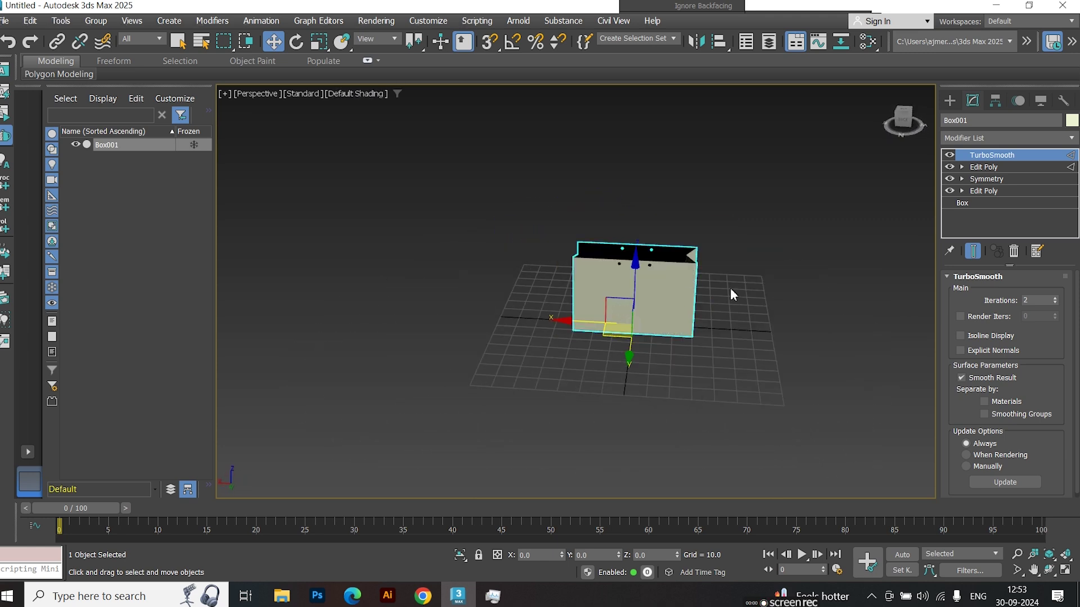
# - Return to the lower Edit Poly level and show the bag in wireframe in the Front view
pyautogui.scroll(8, 727, 288)
pyautogui.click(983, 191)
pyautogui.press('r')
pyautogui.press('f')
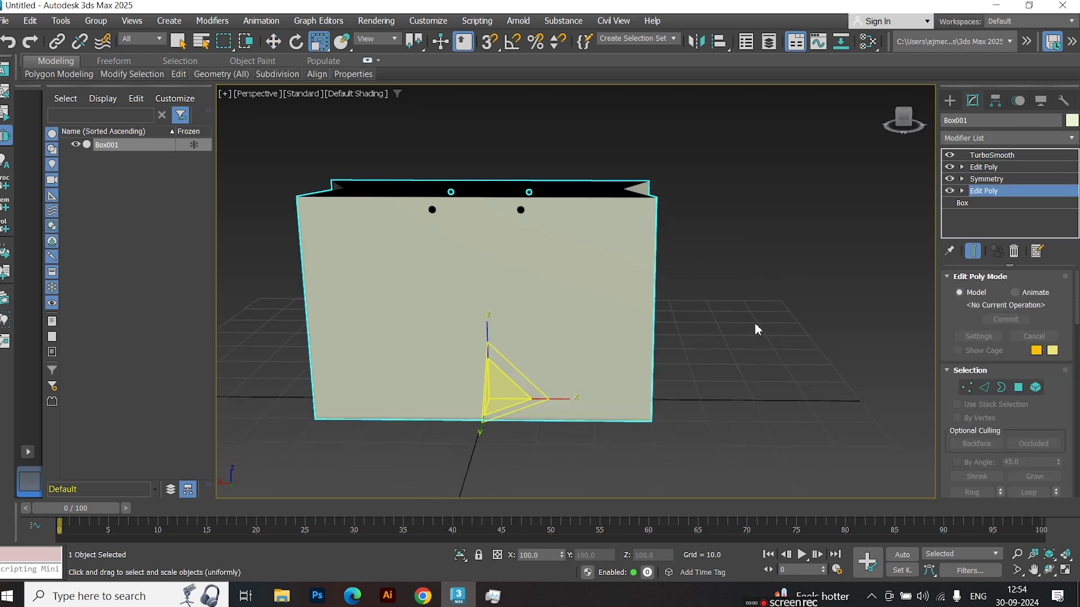
pyautogui.press('F3')
pyautogui.scroll(3, 757, 329)
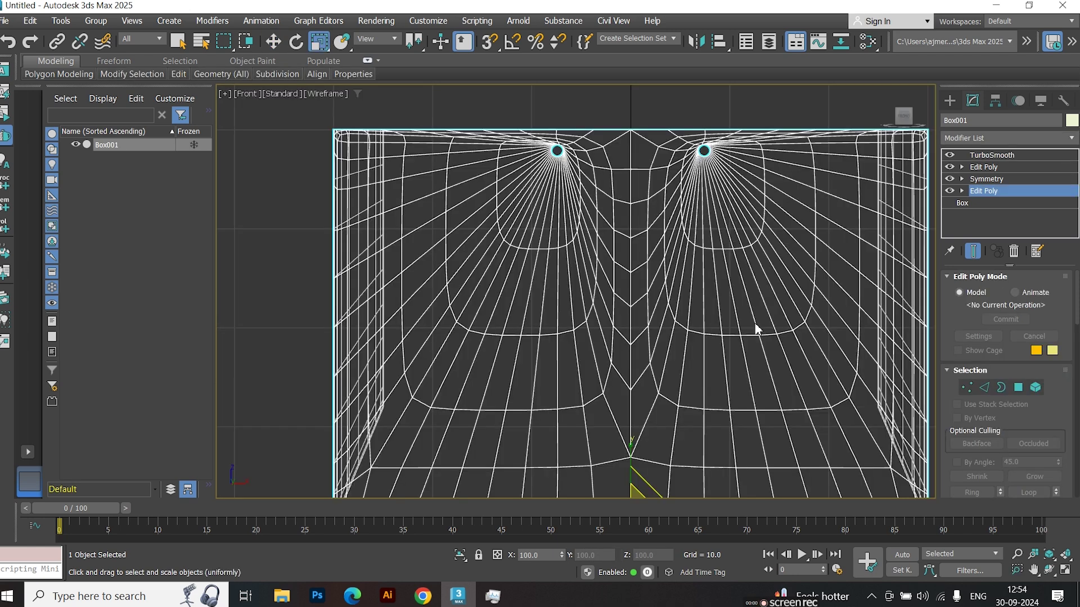
# - Draw a downward-hanging arc with a radius of about 7.5 between the centres of the two handle holes
pyautogui.click(947, 100)
pyautogui.click(965, 122)
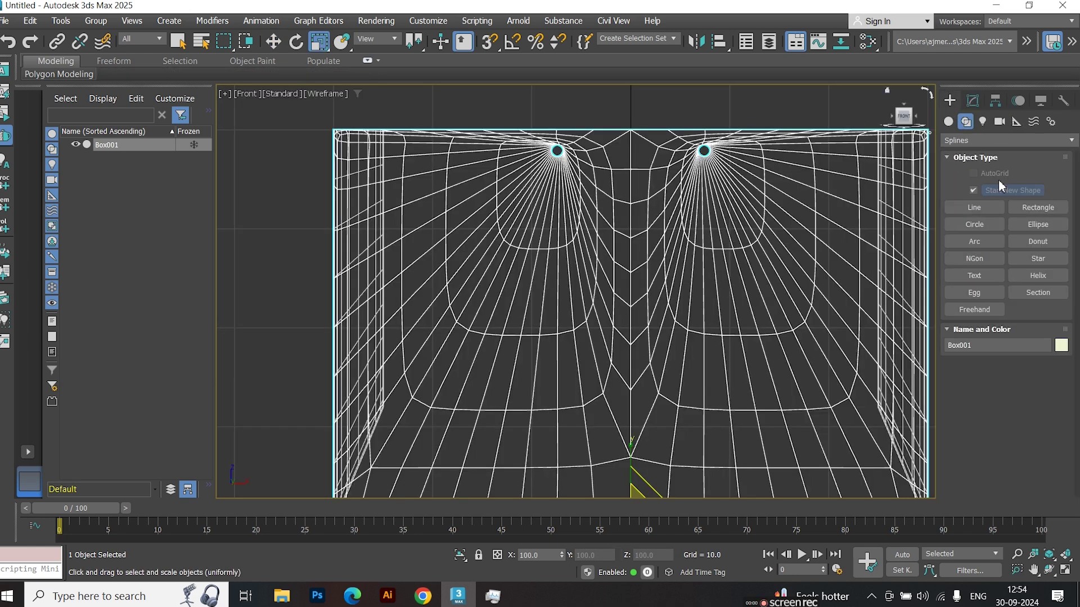
pyautogui.click(980, 243)
pyautogui.scroll(2, 675, 172)
pyautogui.moveTo(650, 174); pyautogui.dragTo(622, 189, button='middle')
pyautogui.scroll(-2, 462, 162)
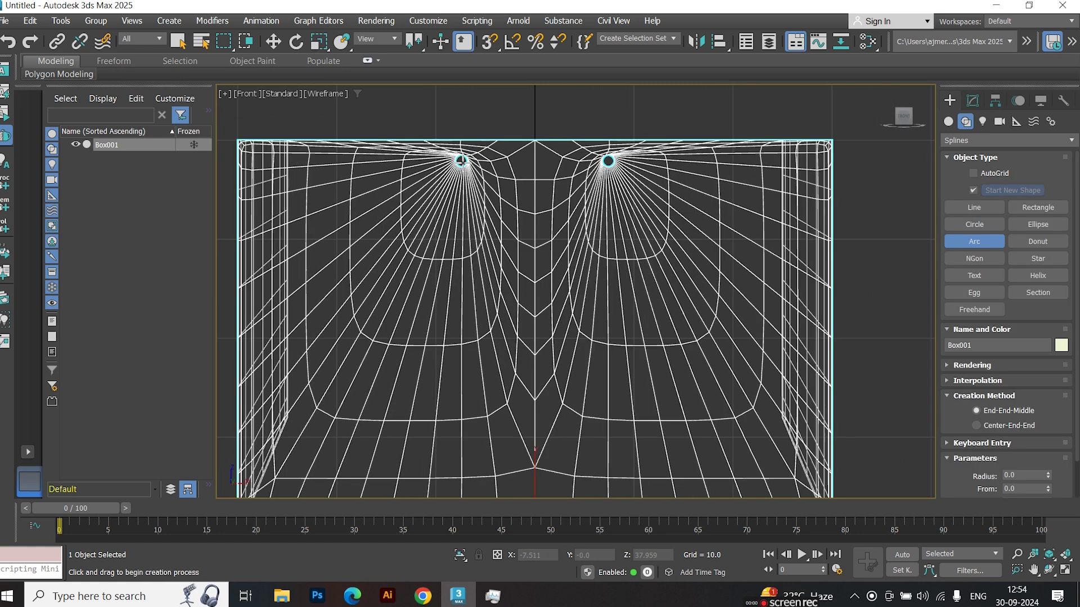
pyautogui.moveTo(461, 161); pyautogui.dragTo(608, 161)
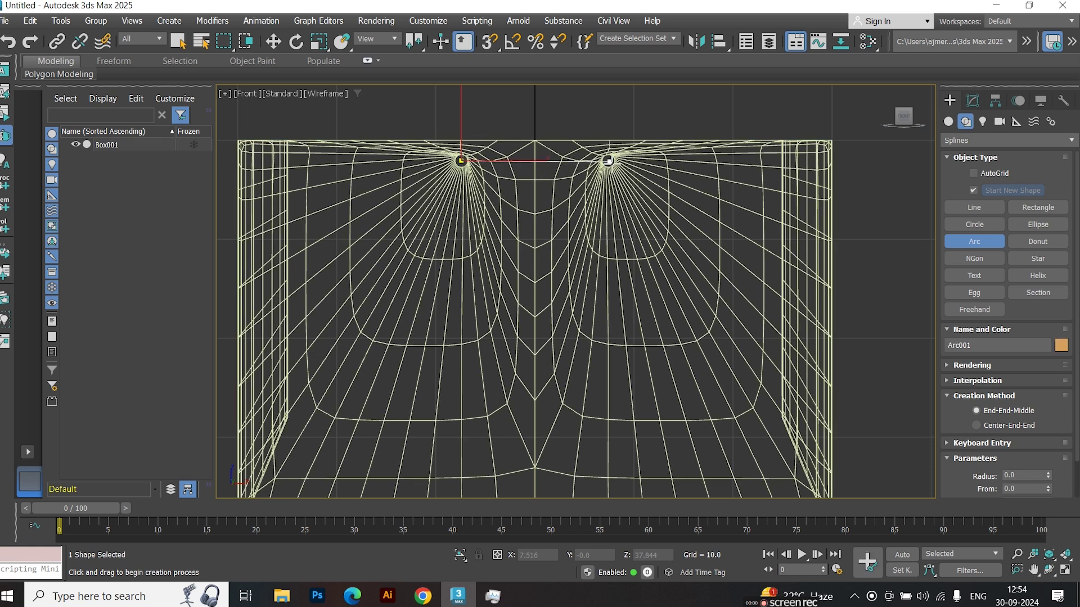
pyautogui.click(543, 253)
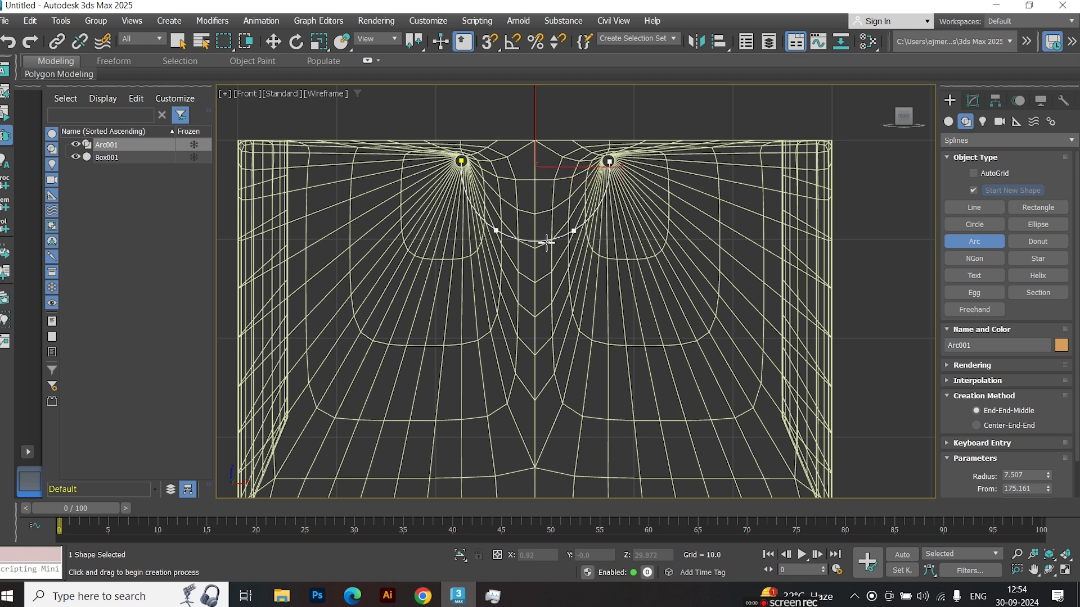
pyautogui.click(547, 242)
pyautogui.press('r')
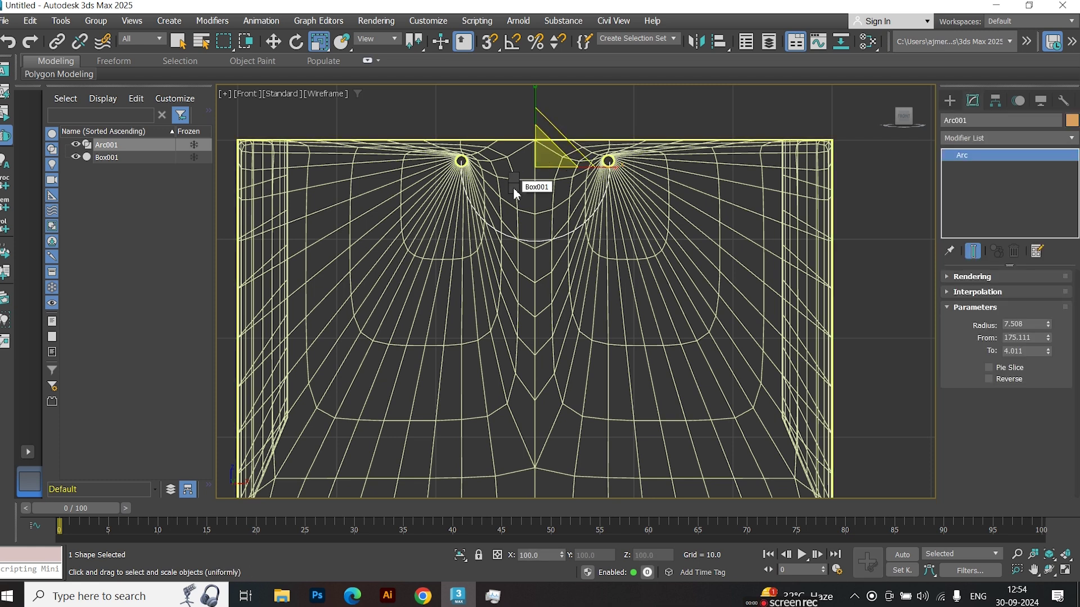
# - Convert the arc to an Editable Spline and enter its Vertex level
pyautogui.rightClick(513, 188)
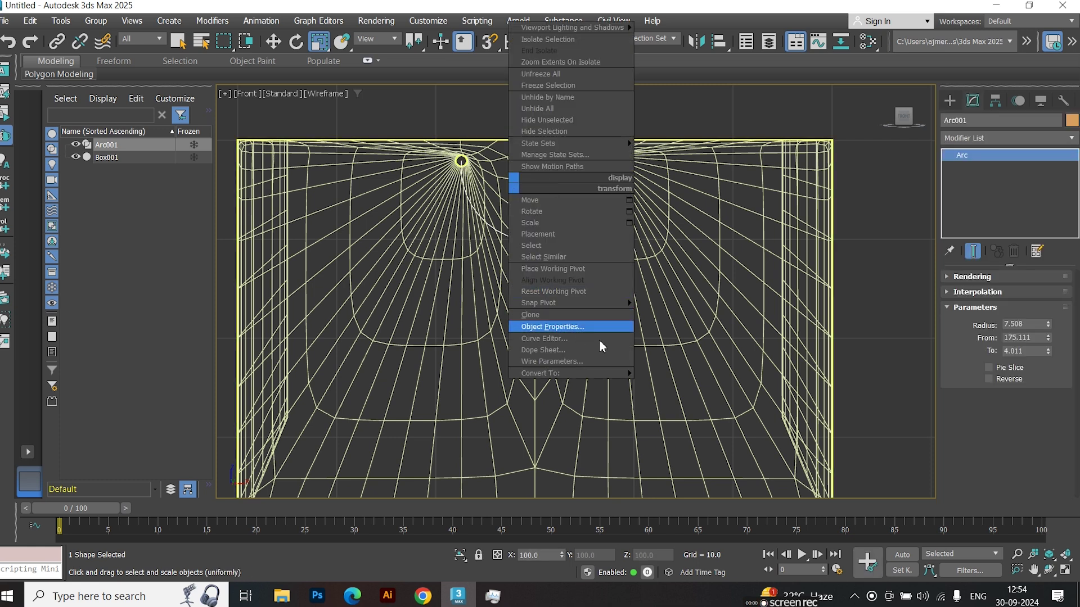
pyautogui.moveTo(609, 376)
pyautogui.click(687, 374)
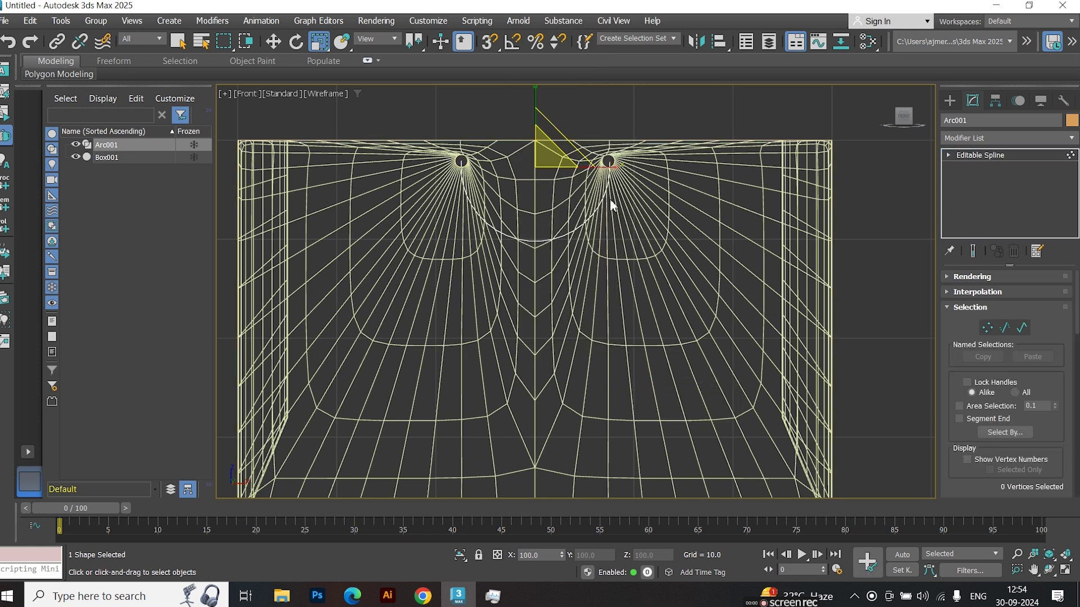
pyautogui.press('1')
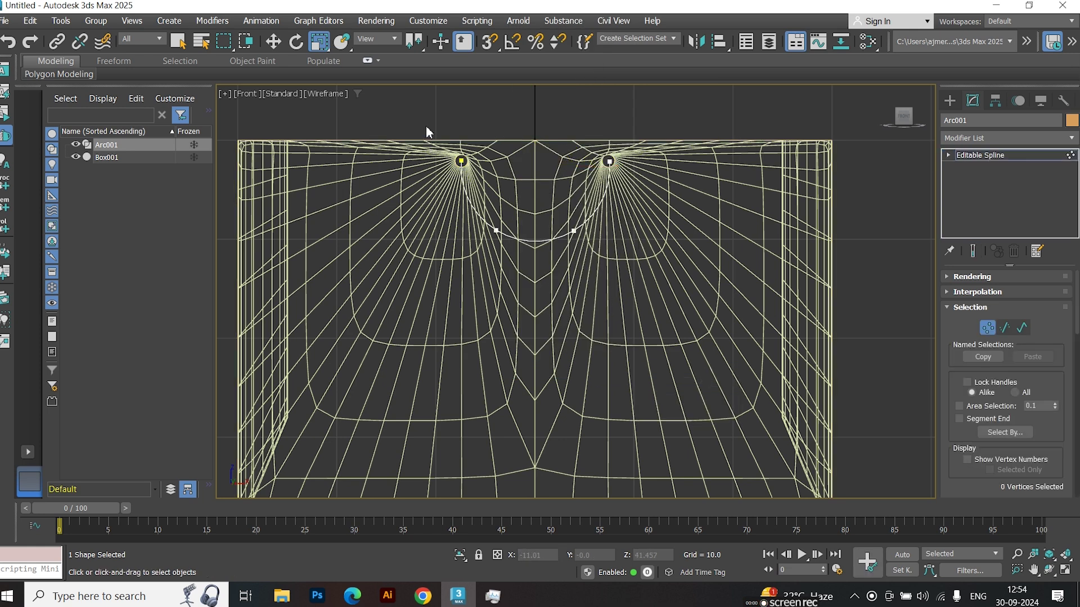
# - Move the whole arc outside the bag's front wall, to Y about -14.1
pyautogui.press('p')
pyautogui.moveTo(427, 202)
pyautogui.keyDown('alt'); pyautogui.mouseDown(button='middle')
pyautogui.moveTo(416, 240)
pyautogui.moveTo(377, 252)
pyautogui.mouseUp(button='middle'); pyautogui.keyUp('alt')
pyautogui.press('r')
pyautogui.click(951, 102)
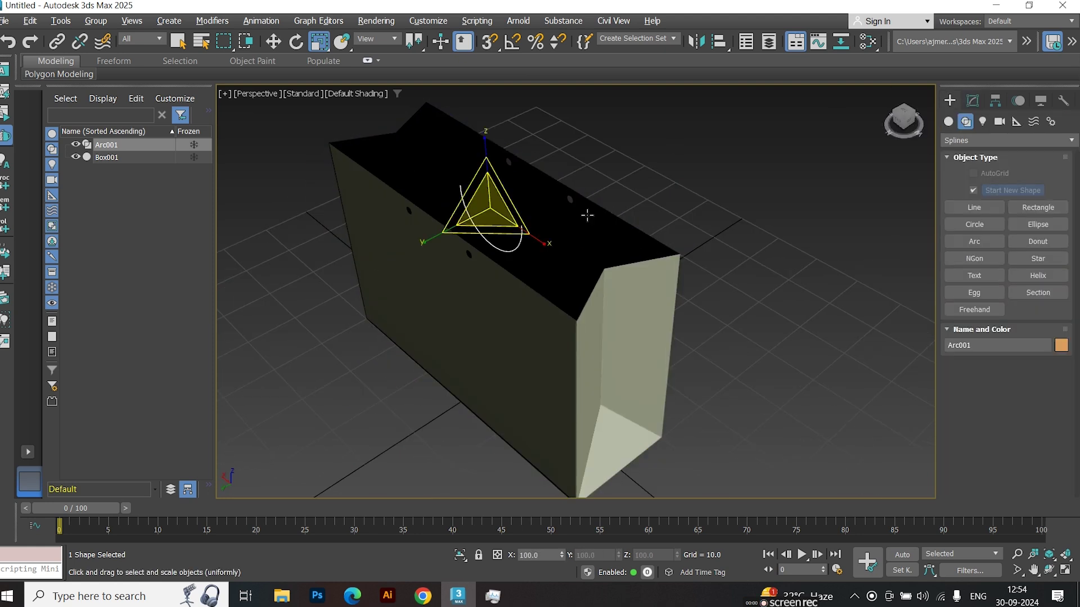
pyautogui.press('w')
pyautogui.moveTo(462, 230); pyautogui.dragTo(524, 198)
pyautogui.press('s')
pyautogui.press('s')
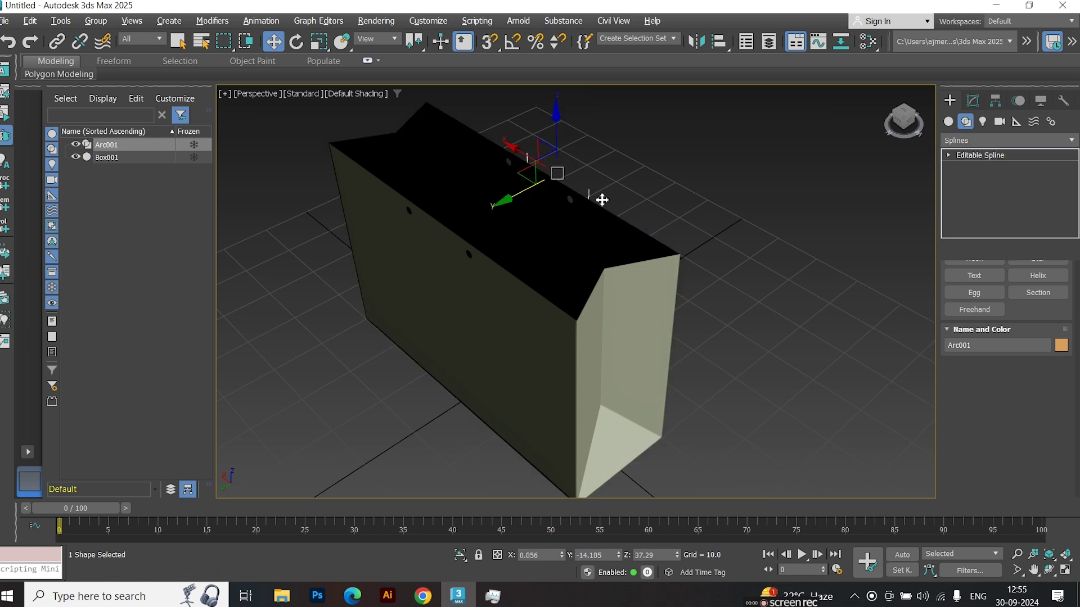
# - Extend the arc's two end vertices toward the bag along Y by about 1.8, forming short straight segments
pyautogui.press('1')
pyautogui.scroll(6, 599, 198)
pyautogui.keyDown('alt'); pyautogui.moveTo(569, 194); pyautogui.dragTo(549, 96, button='middle'); pyautogui.keyUp('alt')
pyautogui.moveTo(535, 152); pyautogui.dragTo(531, 158)
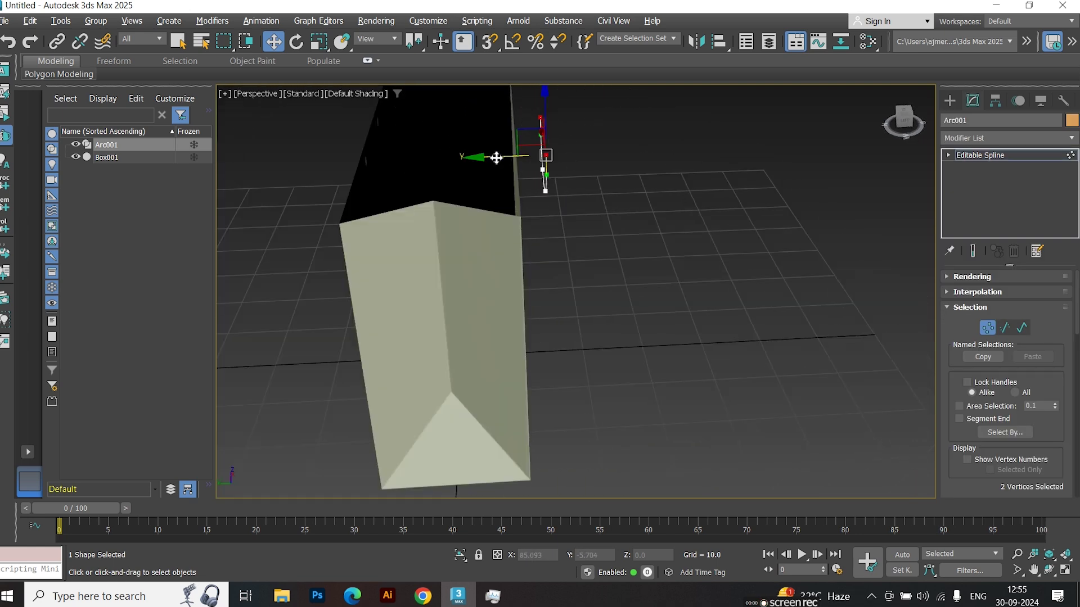
pyautogui.moveTo(501, 161); pyautogui.dragTo(488, 161)
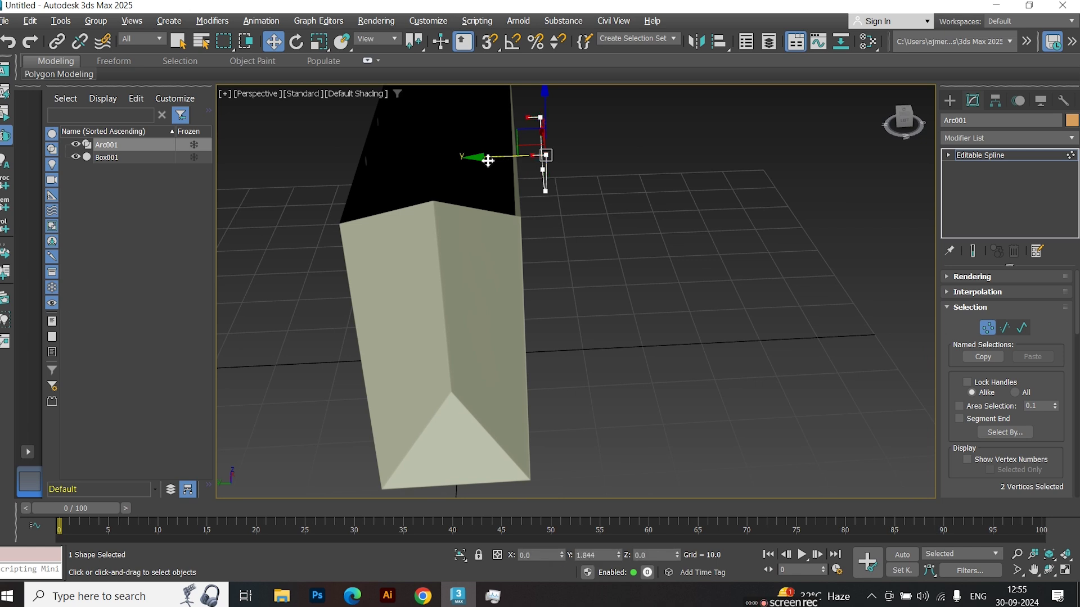
# - Move the whole spline along Y to about -10.5 so its ends pass through the bag's front wall
pyautogui.click(980, 155)
pyautogui.moveTo(508, 145); pyautogui.dragTo(493, 142)
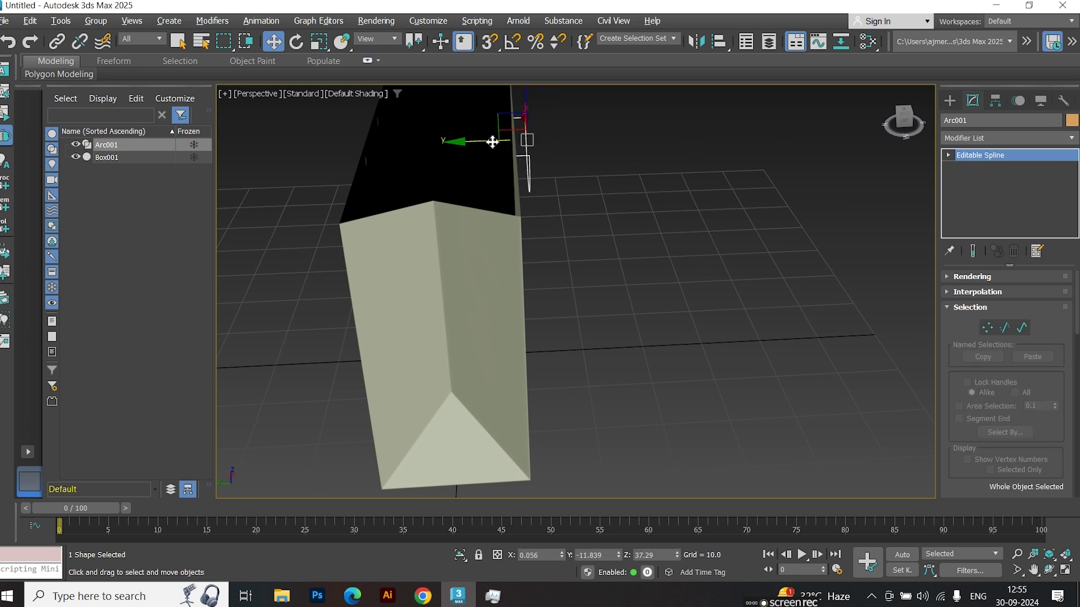
pyautogui.press('l')
pyautogui.press('z')
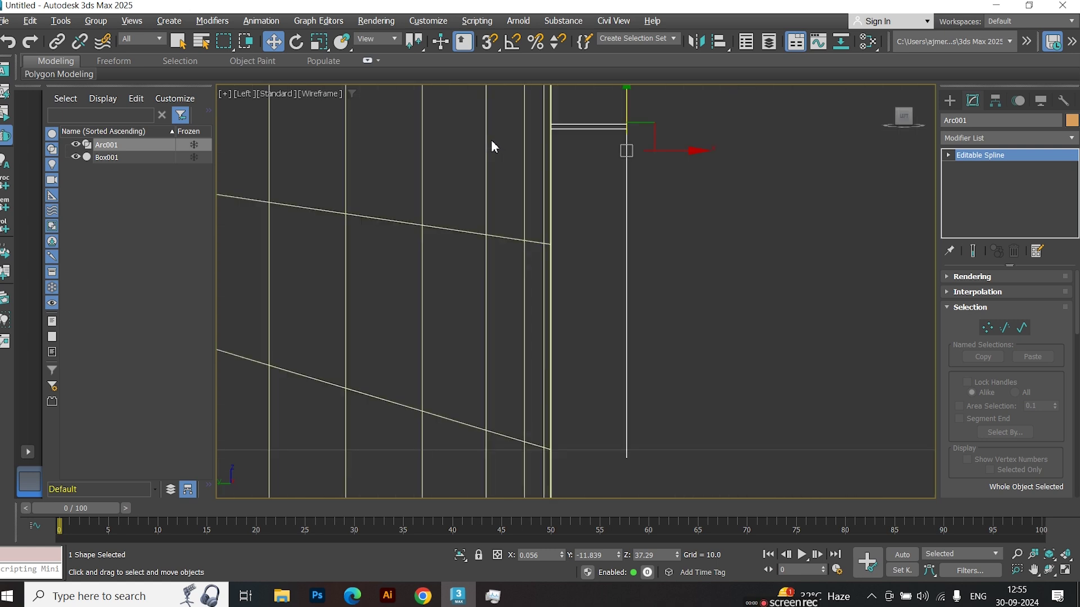
pyautogui.moveTo(658, 152); pyautogui.dragTo(608, 153)
# - Make the handle spline renderable with thickness in both the renderer and the viewport
pyautogui.click(1014, 277)
pyautogui.scroll(-2, 977, 289)
pyautogui.scroll(1, 1075, 311)
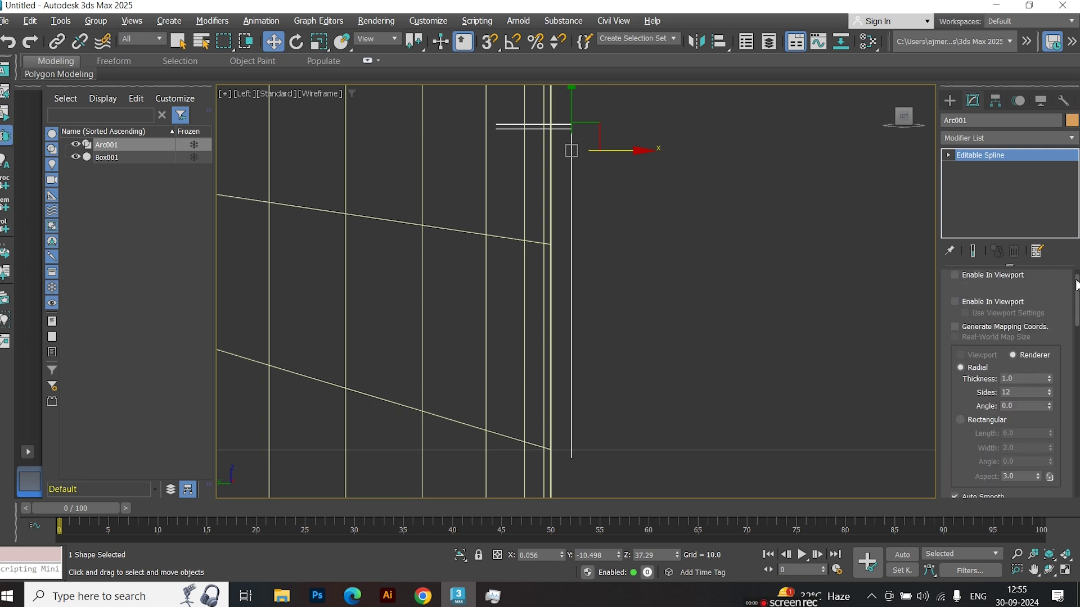
pyautogui.click(954, 290)
pyautogui.click(969, 302)
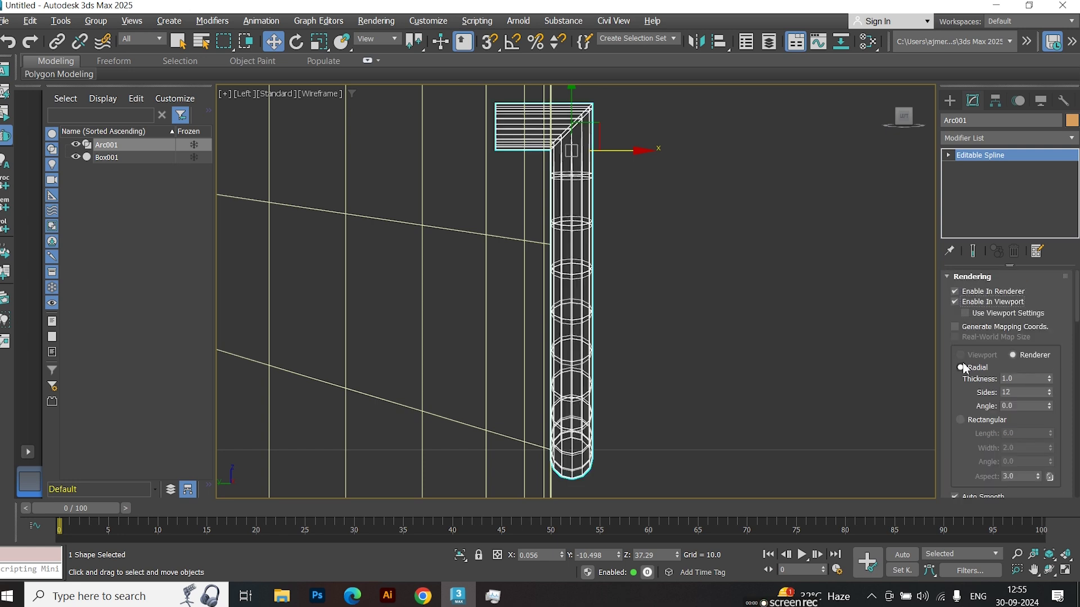
# - Select the handle's corner vertices where it bends toward the bag and fillet them by about 0.75
pyautogui.click(634, 161)
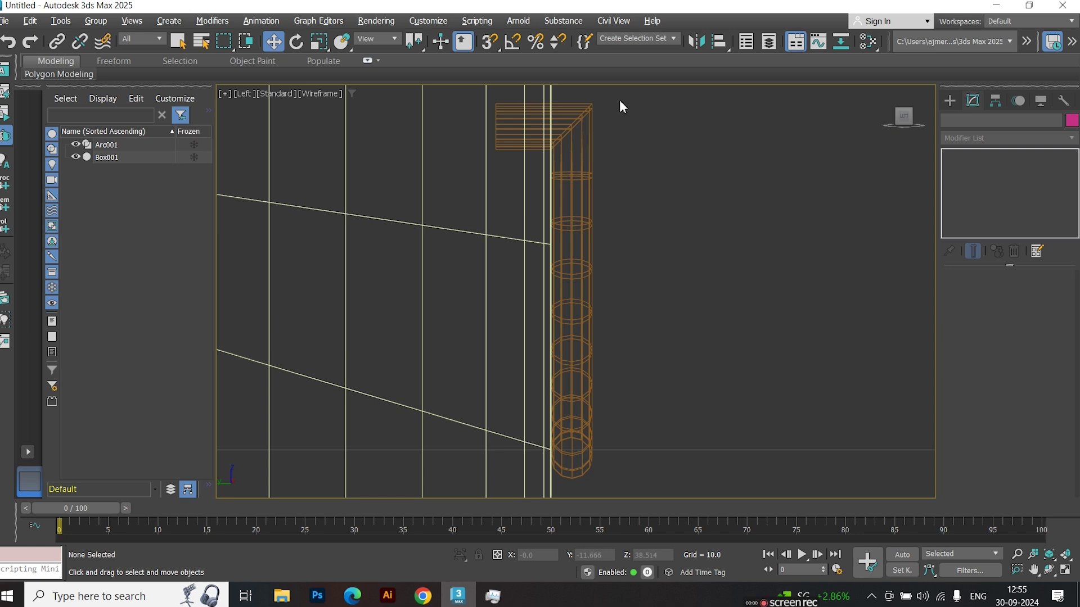
pyautogui.moveTo(535, 183); pyautogui.dragTo(537, 186)
pyautogui.click(608, 129)
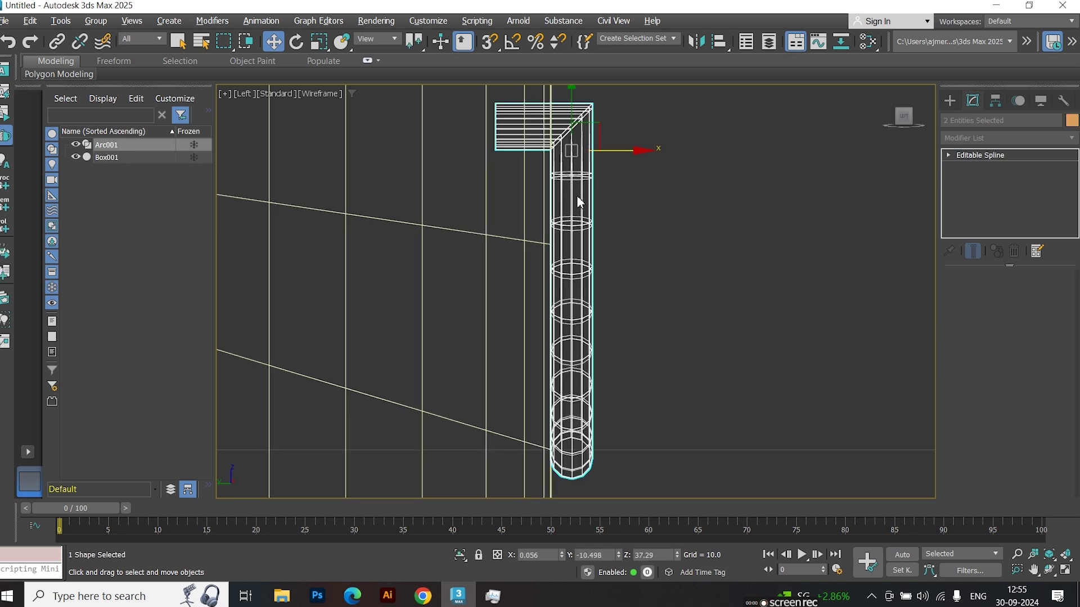
pyautogui.moveTo(565, 144); pyautogui.dragTo(595, 176)
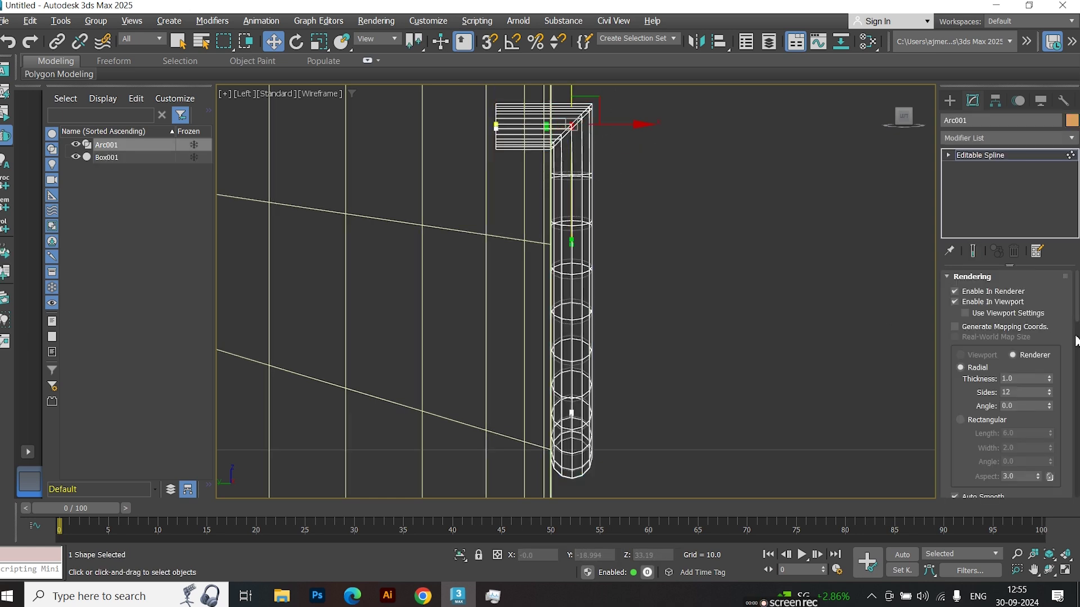
pyautogui.scroll(-10, 1075, 341)
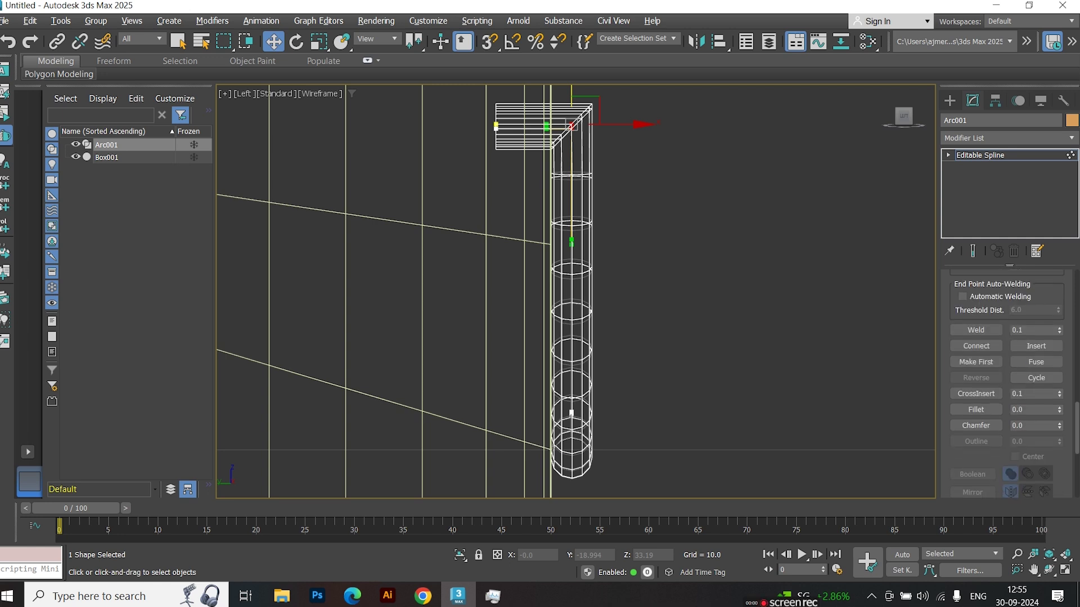
pyautogui.scroll(-2, 976, 388)
pyautogui.click(976, 382)
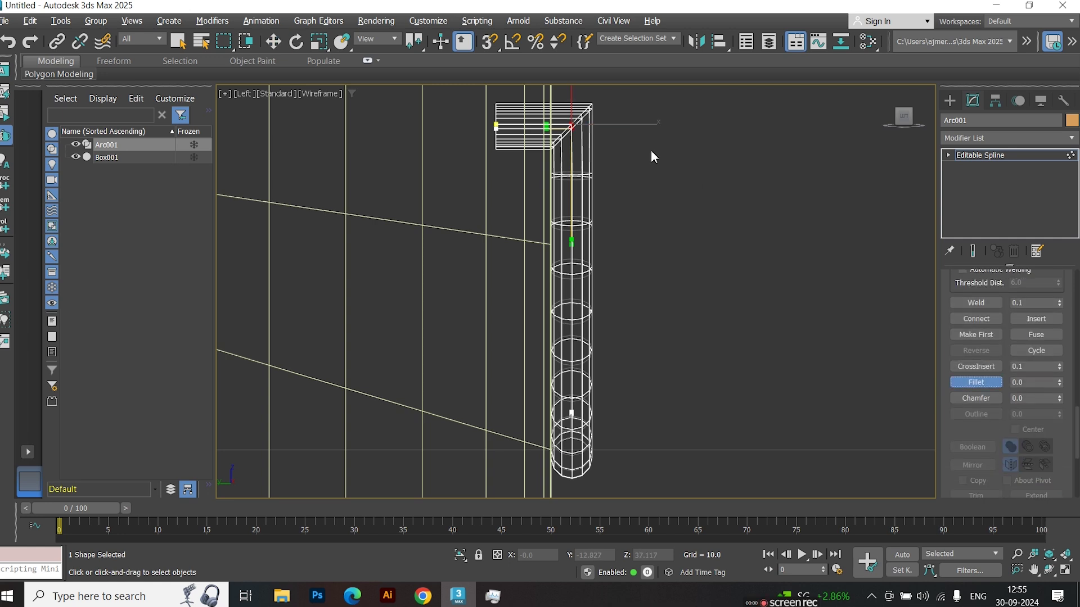
pyautogui.moveTo(574, 129); pyautogui.dragTo(574, 99)
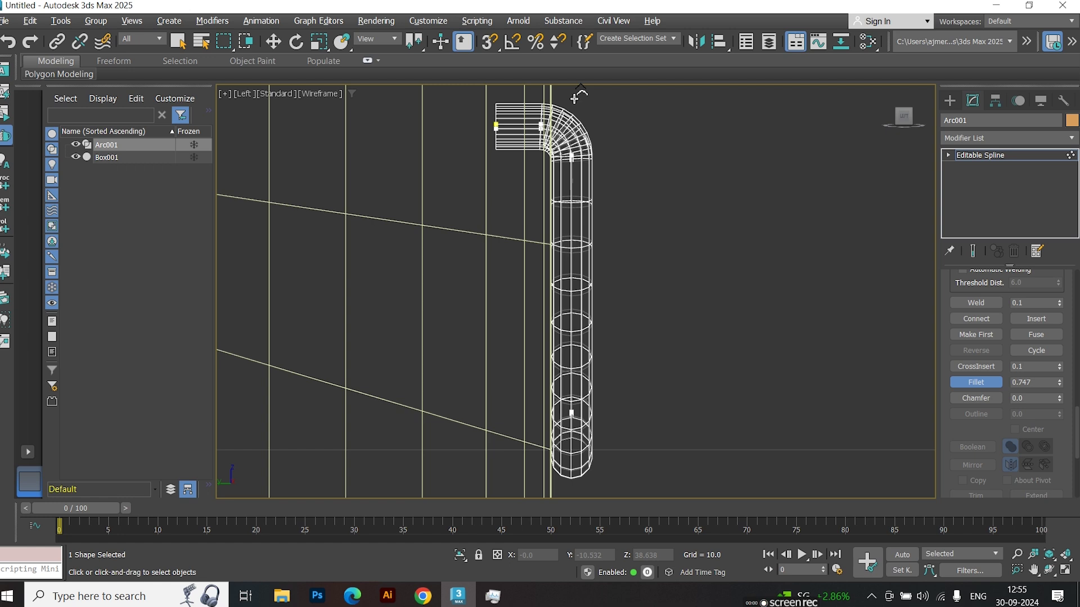
pyautogui.press('w')
# - Nudge the whole handle outward to Y about -10.54 and set its radial thickness to 1.072
pyautogui.click(951, 101)
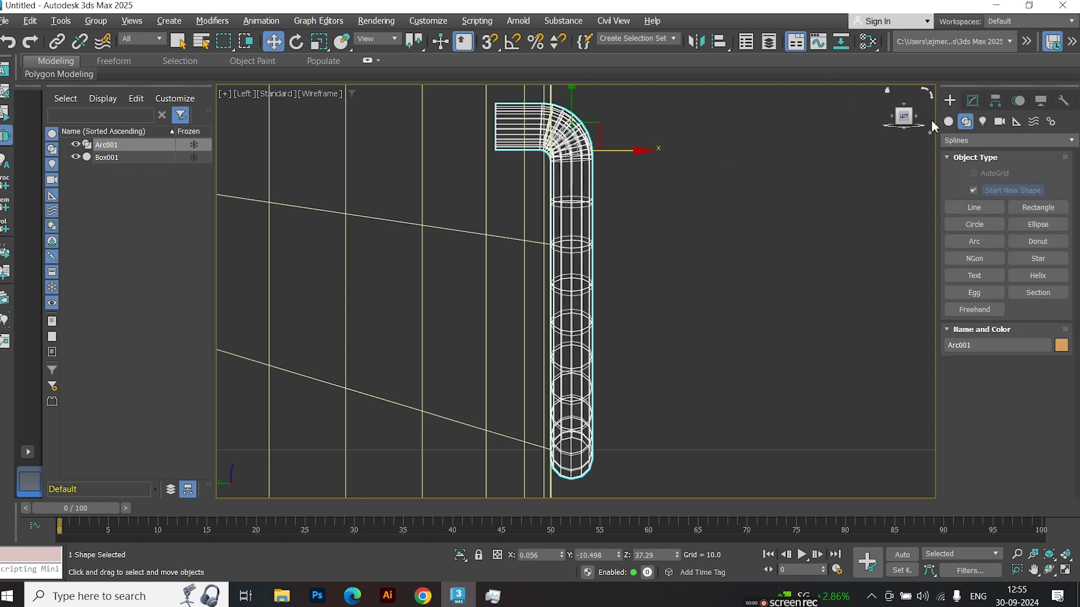
pyautogui.moveTo(617, 149); pyautogui.dragTo(620, 148)
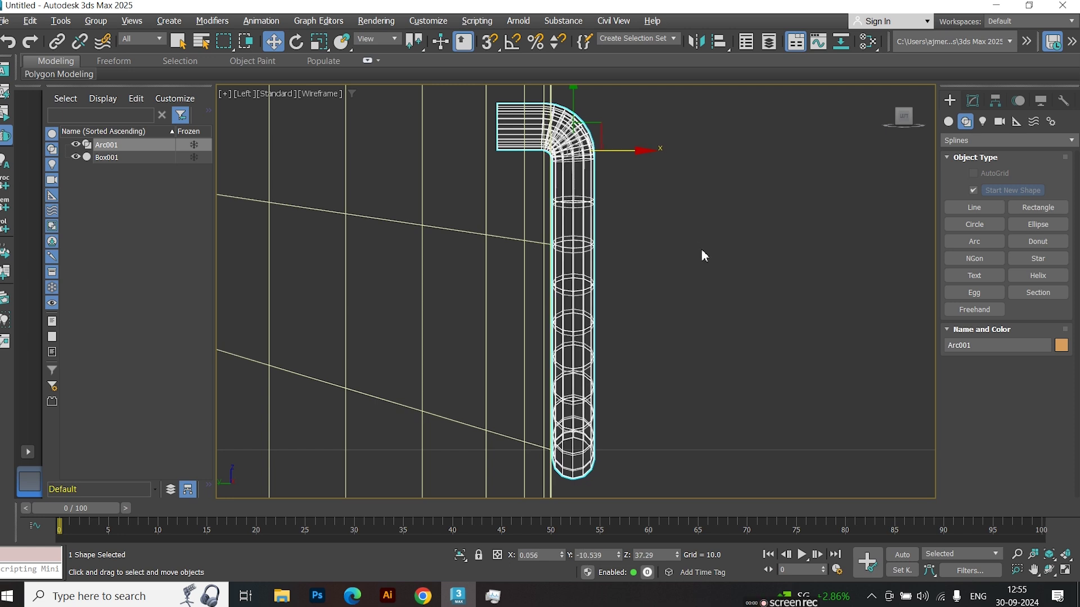
pyautogui.press('p')
pyautogui.keyDown('alt'); pyautogui.moveTo(635, 243); pyautogui.dragTo(591, 297, button='middle'); pyautogui.keyUp('alt')
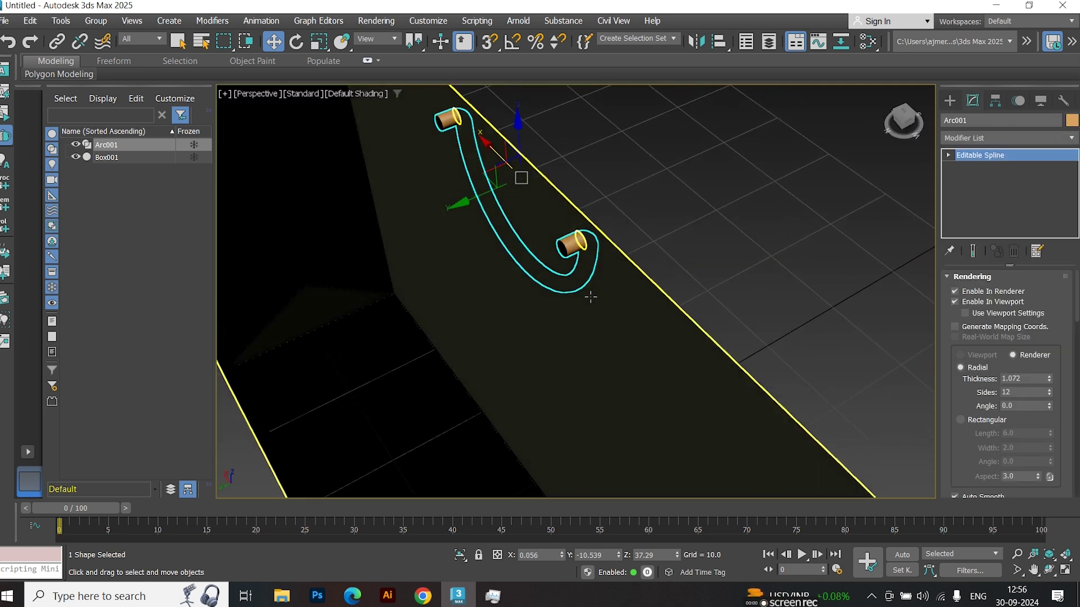
# - Add an Edit Poly modifier to the handle and connect the lengthwise edges around its ends to add cross loops
pyautogui.click(996, 141)
pyautogui.write('ed')
pyautogui.click(962, 207)
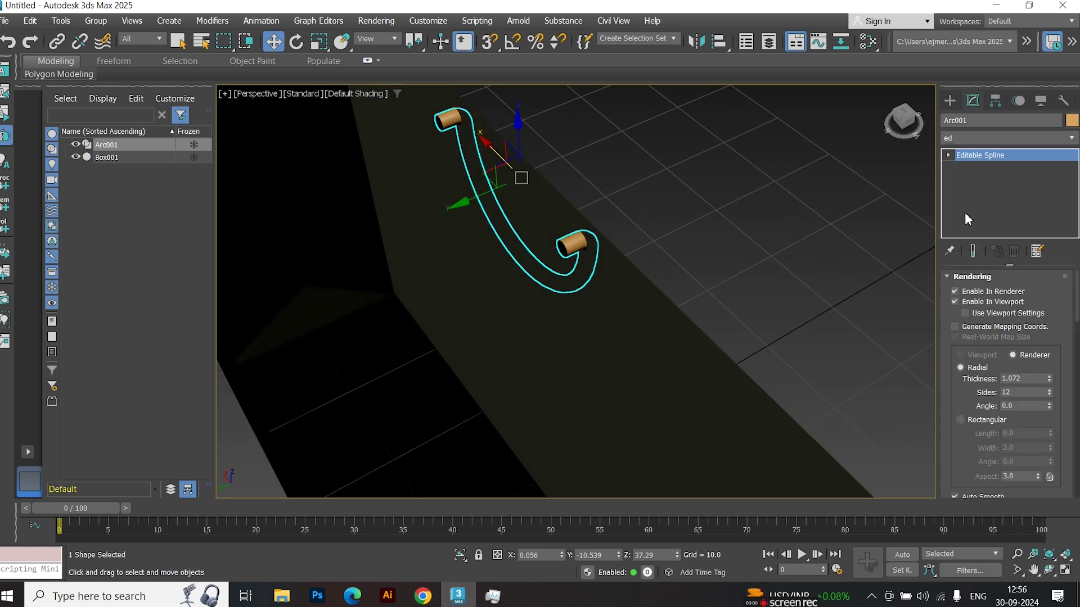
pyautogui.press('4')
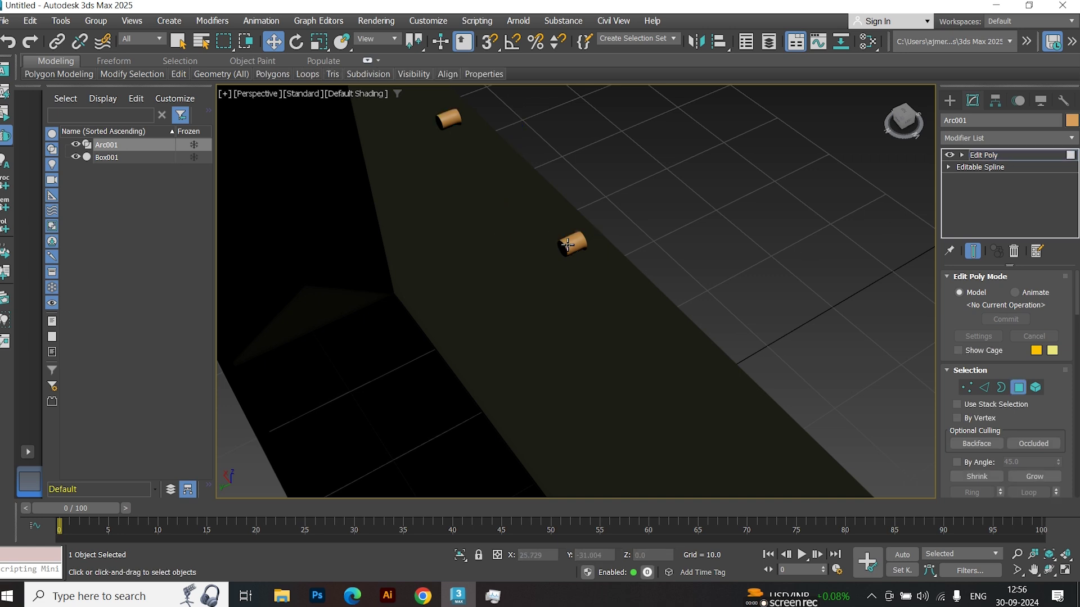
pyautogui.press('2')
pyautogui.press('F4')
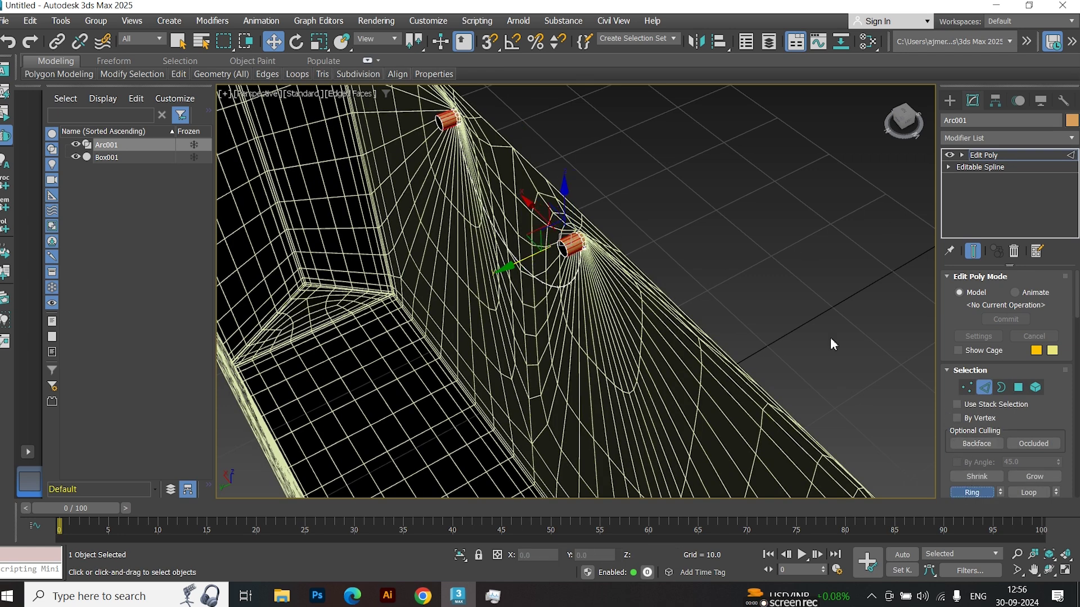
pyautogui.rightClick(663, 174)
pyautogui.click(541, 225)
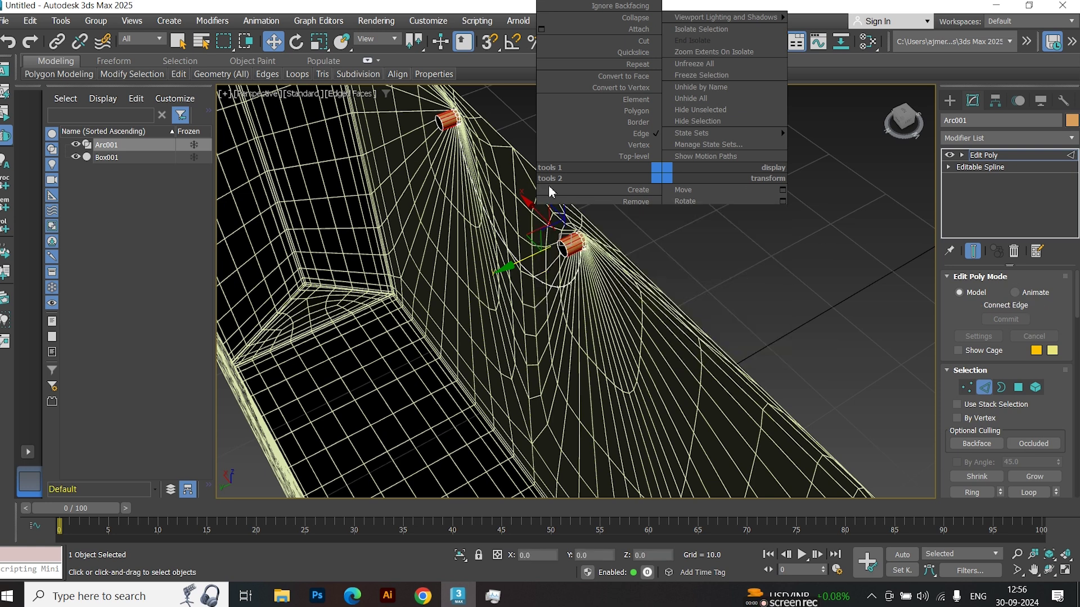
pyautogui.click(584, 359)
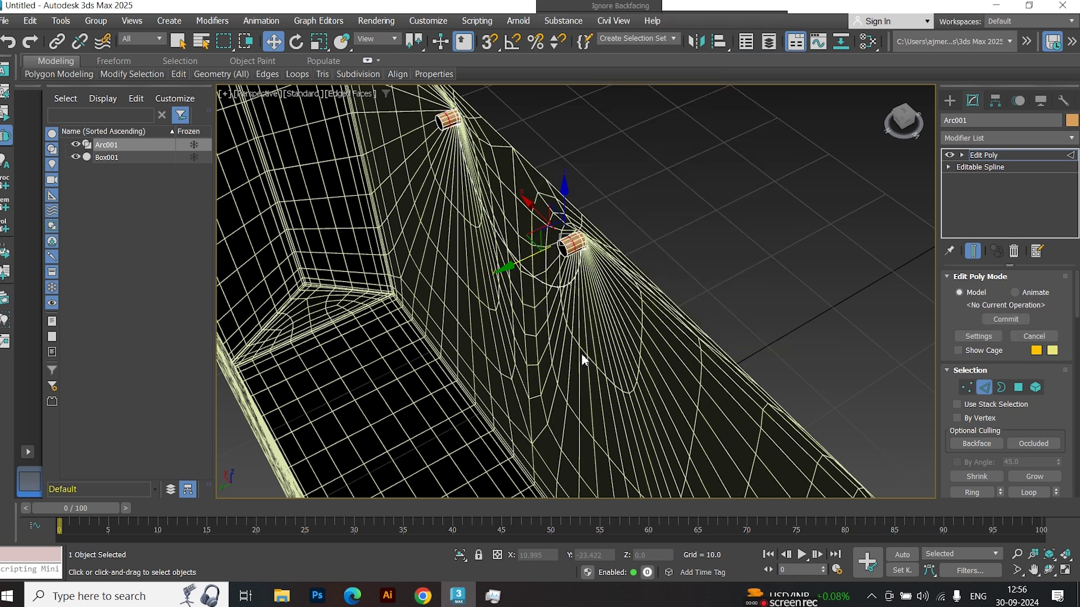
# - Select the polygon band around both handle ends and extrude it outward by 0.3 to form collars
pyautogui.press('4')
pyautogui.click(577, 242)
pyautogui.hotkey('ctrl', 'pageup')
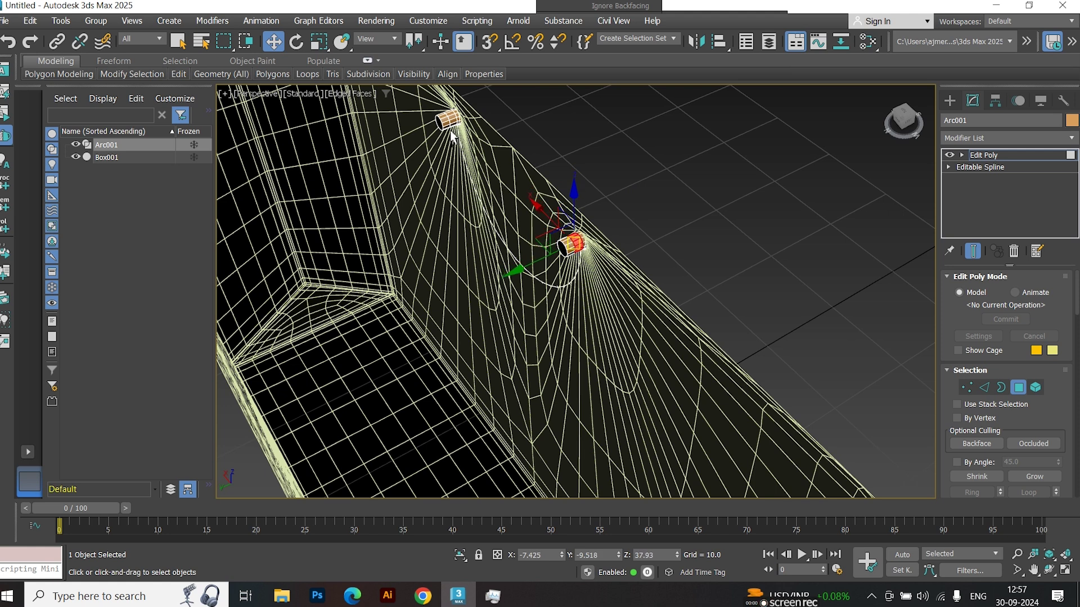
pyautogui.keyDown('ctrl'); pyautogui.click(453, 119); pyautogui.keyUp('ctrl')
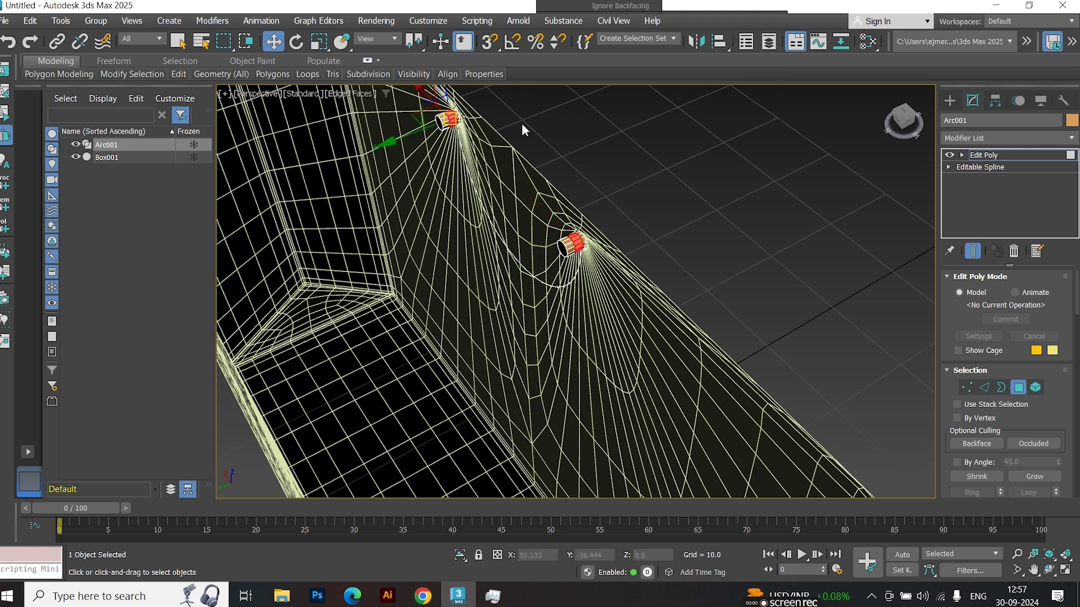
pyautogui.rightClick(570, 190)
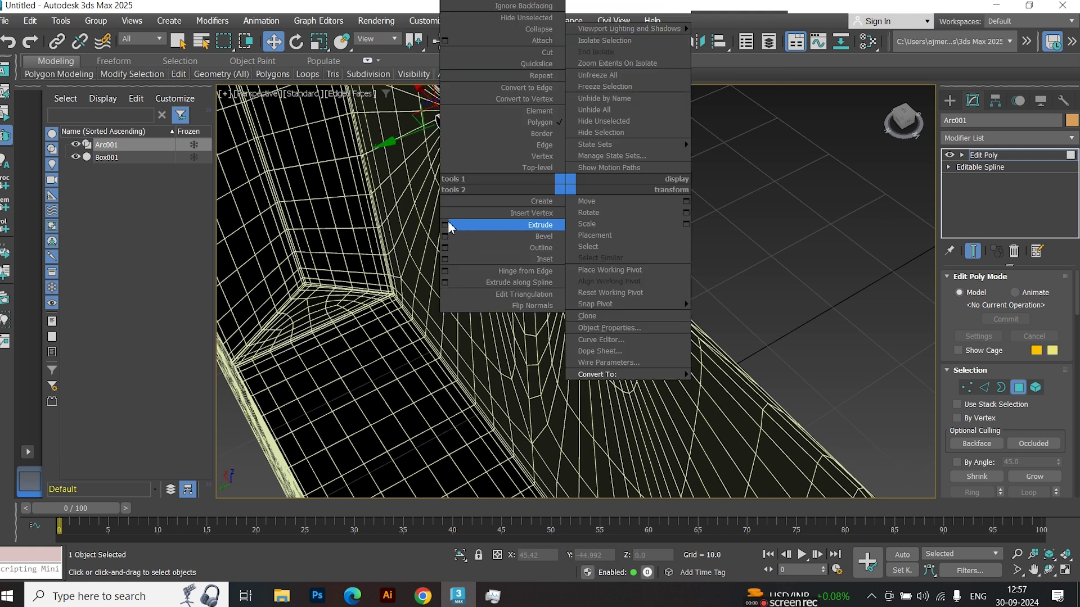
pyautogui.click(448, 157)
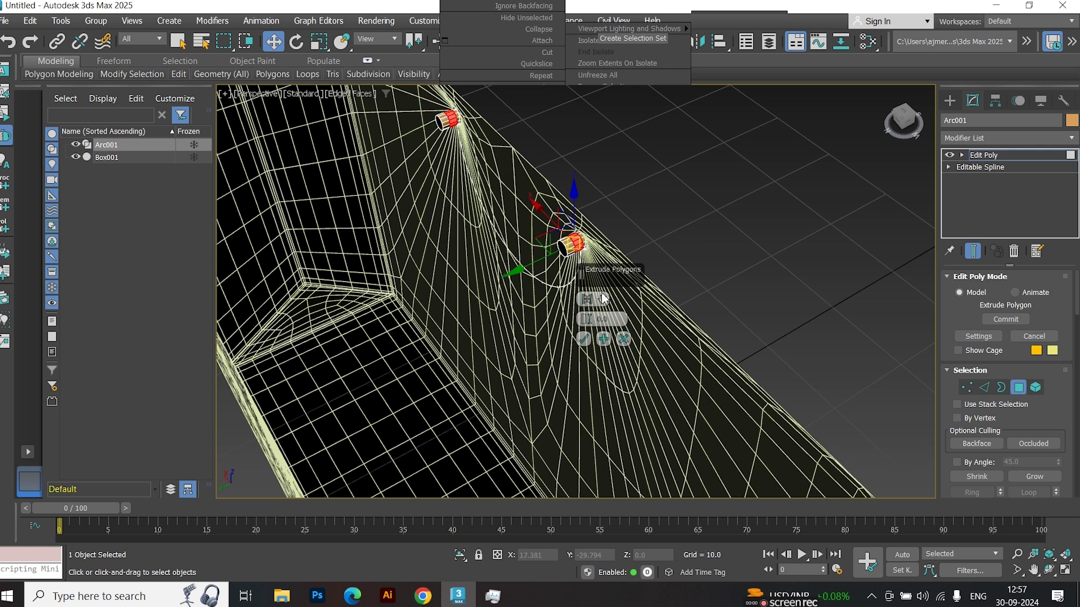
pyautogui.write('.5')
pyautogui.press('Return')
pyautogui.click(604, 301)
pyautogui.click(627, 334)
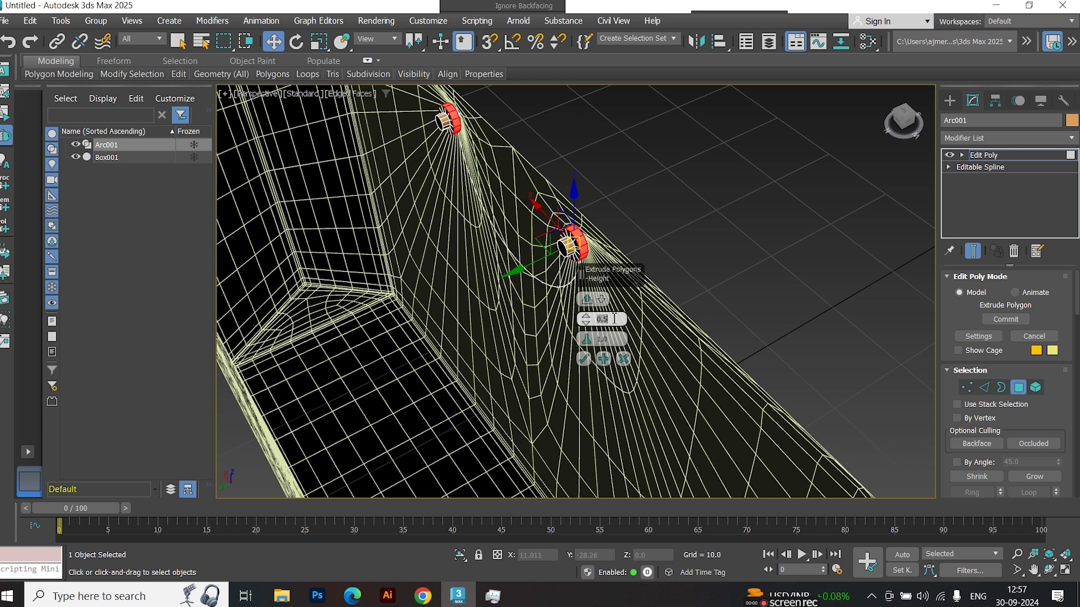
pyautogui.press('Return')
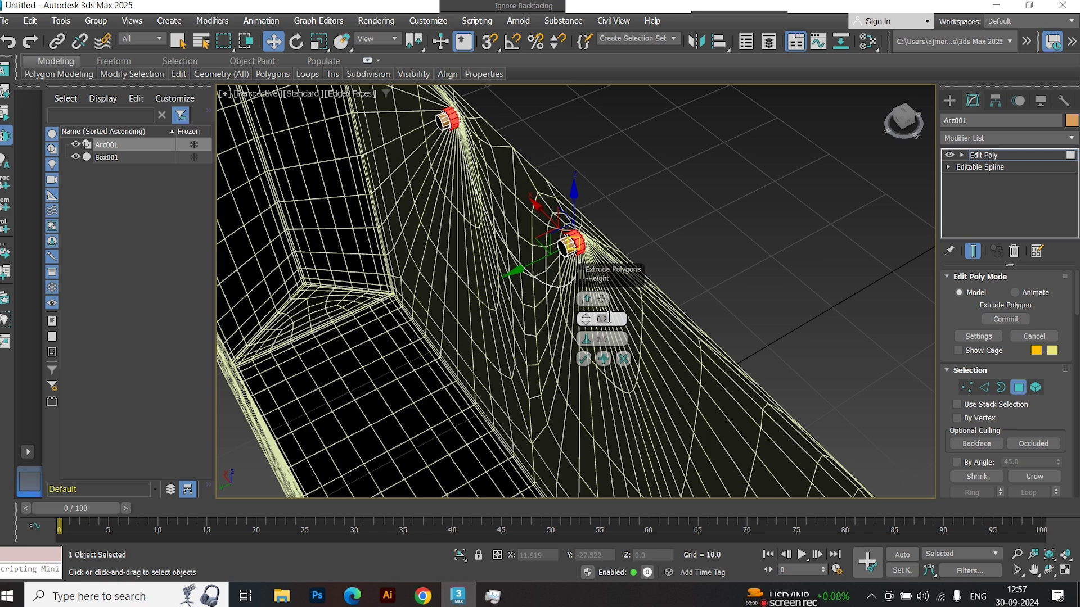
pyautogui.press('BackSpace')
pyautogui.write('3')
pyautogui.press('Return')
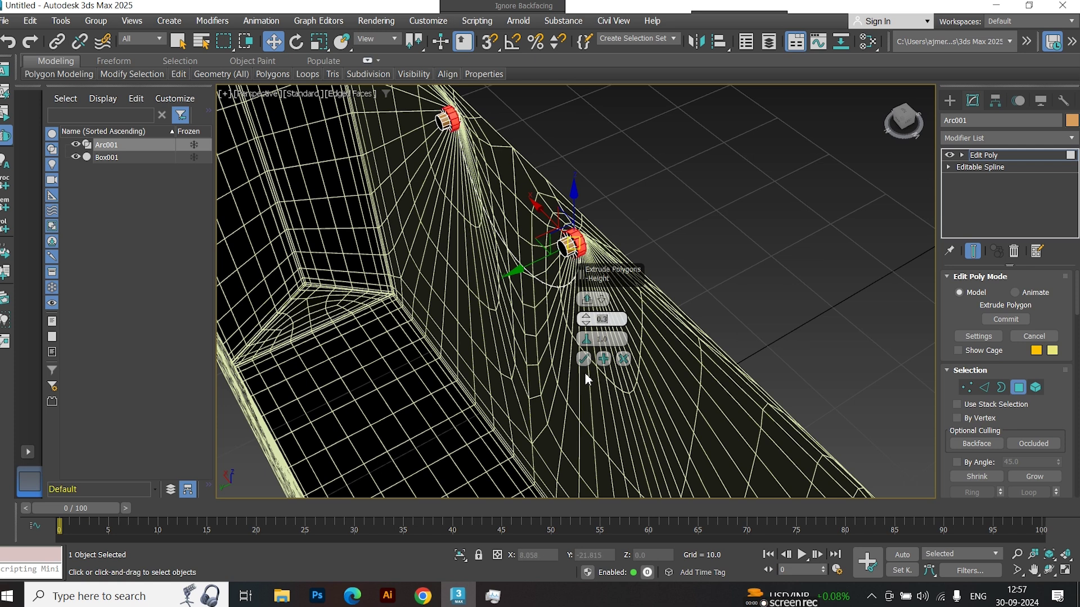
pyautogui.click(583, 360)
pyautogui.click(697, 230)
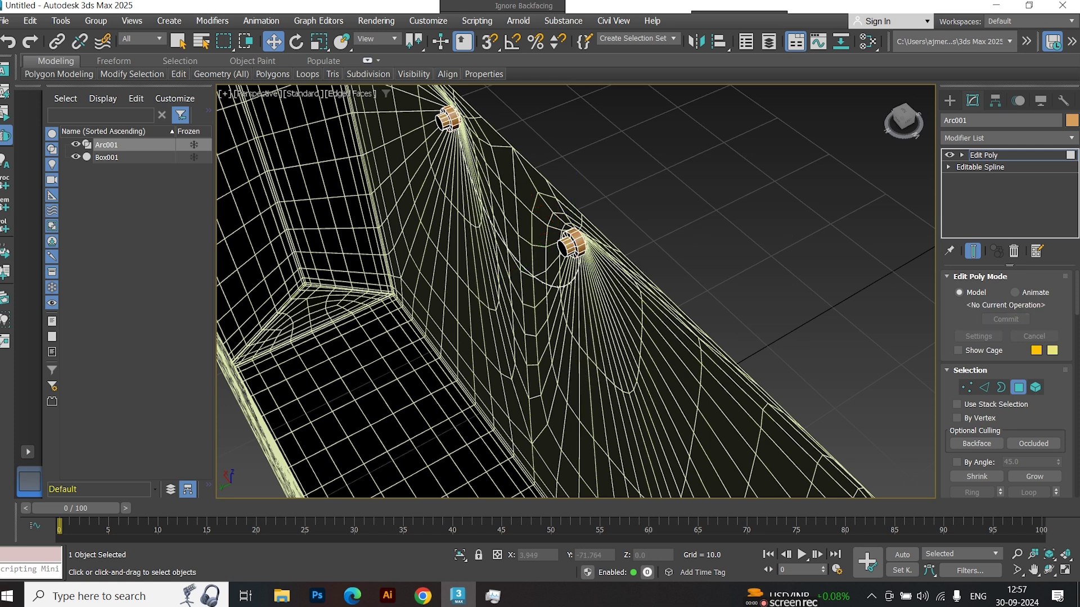
pyautogui.click(984, 156)
pyautogui.press('F4')
# - Add a Symmetry modifier mirroring the handle on Z only, and move its mirror plane about 10.55 along Y to the bag's middle
pyautogui.scroll(-10, 698, 268)
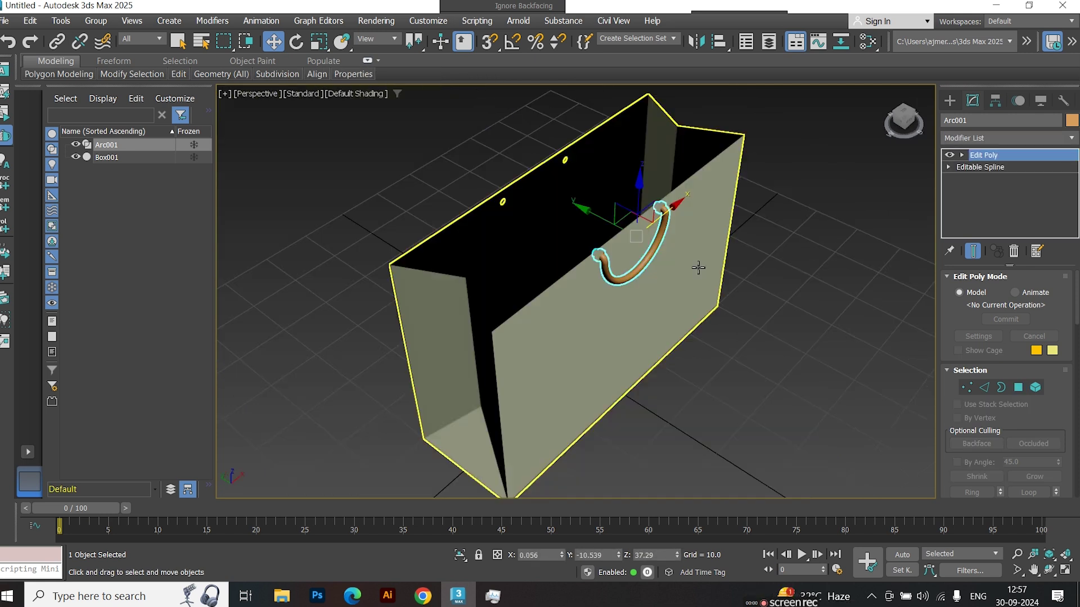
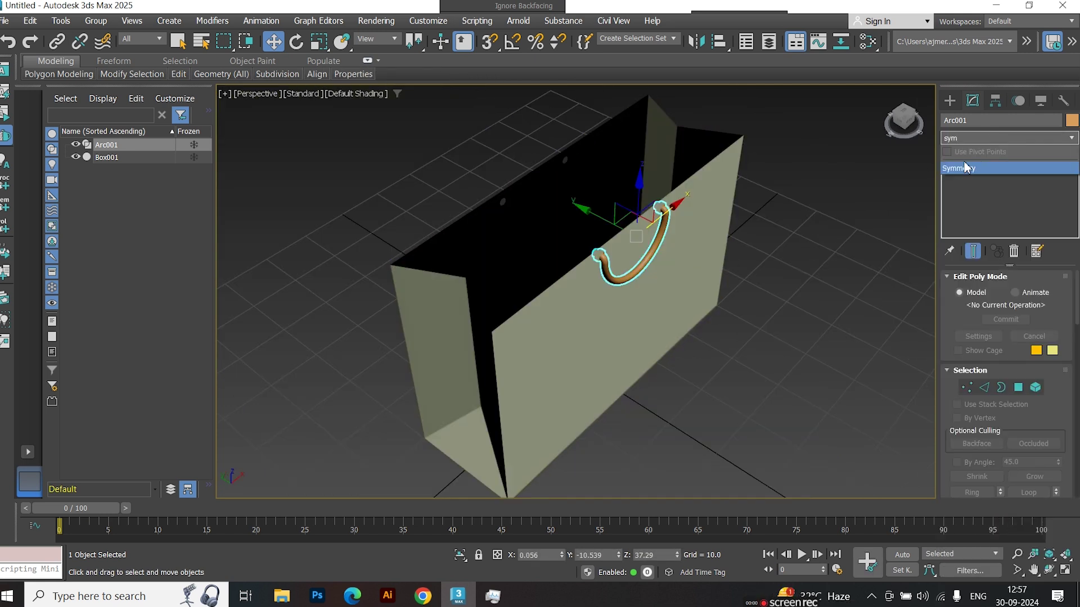
pyautogui.click(966, 168)
pyautogui.click(982, 357)
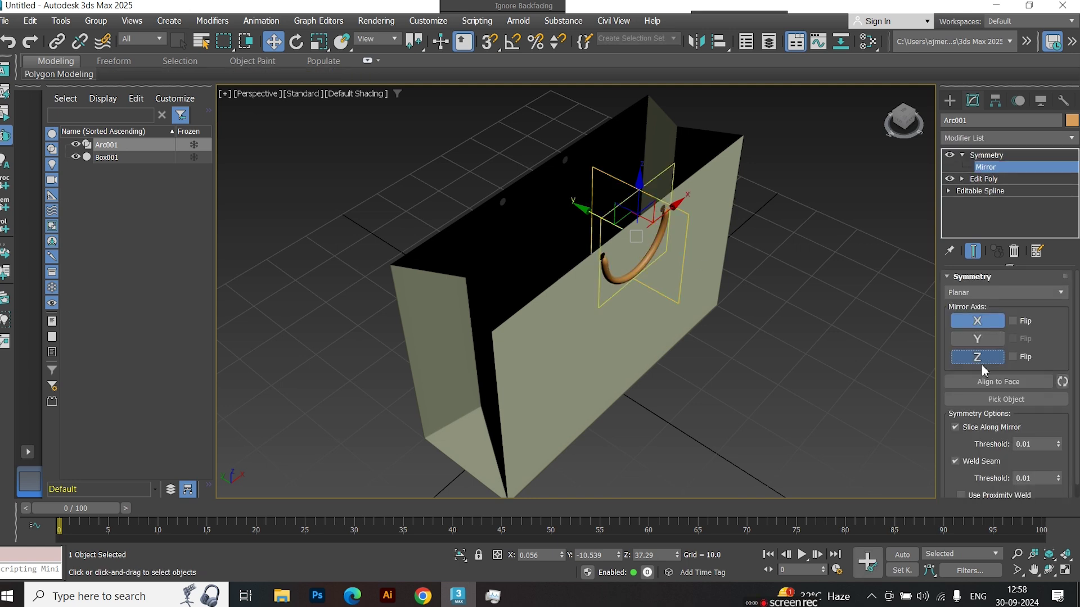
pyautogui.click(977, 321)
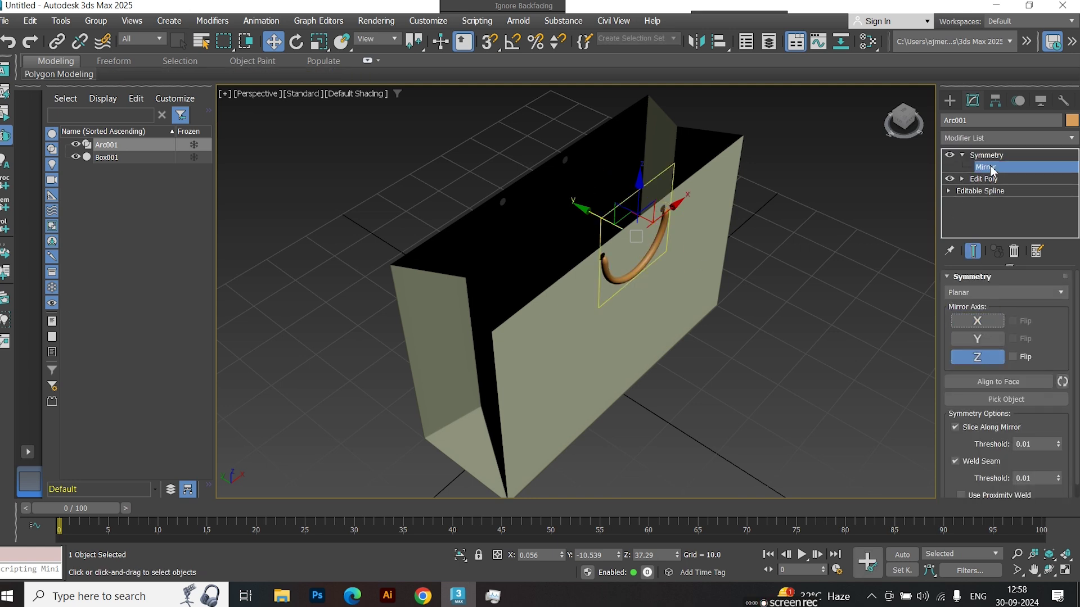
pyautogui.moveTo(602, 218); pyautogui.dragTo(556, 195)
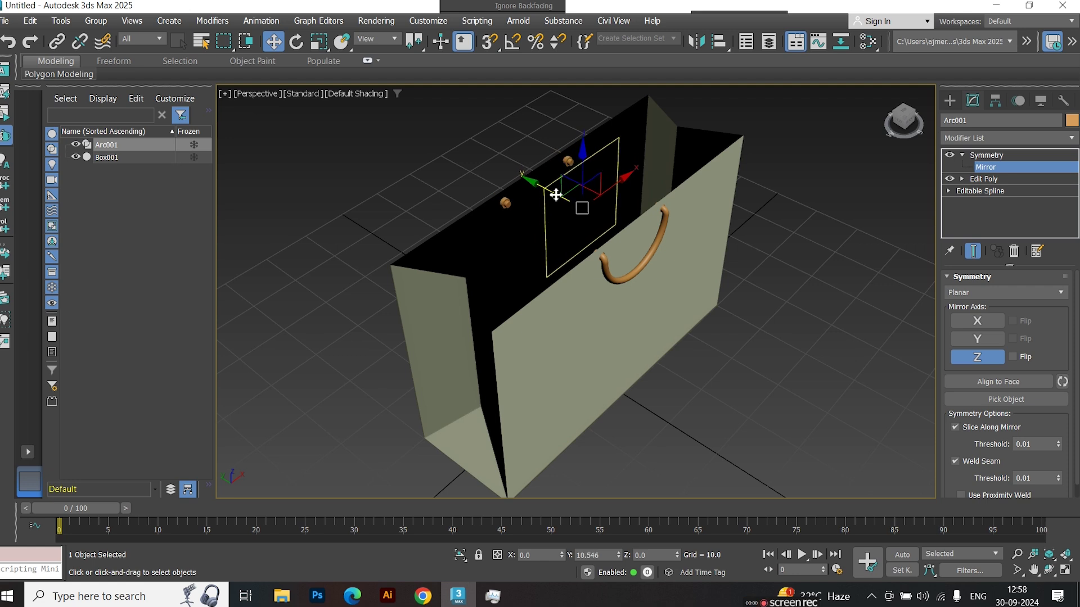
pyautogui.keyDown('alt'); pyautogui.moveTo(543, 280); pyautogui.dragTo(591, 254, button='middle'); pyautogui.keyUp('alt')
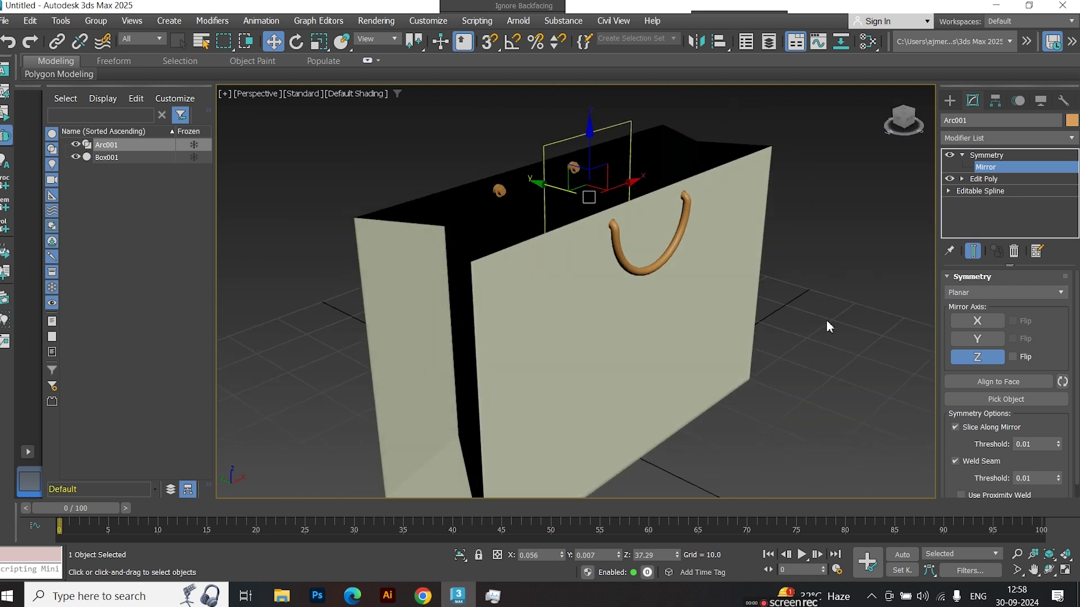
pyautogui.click(1007, 155)
pyautogui.click(962, 155)
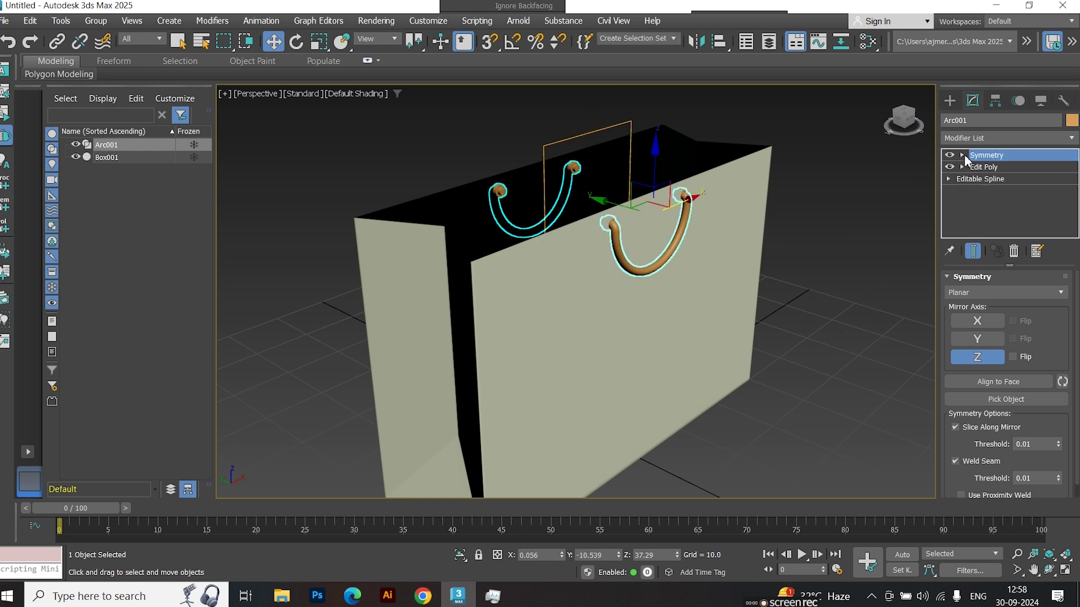
pyautogui.click(867, 280)
# - Add a Shell modifier to the bag body with an inner amount of 0.04
pyautogui.scroll(4, 867, 280)
pyautogui.scroll(-6, 696, 265)
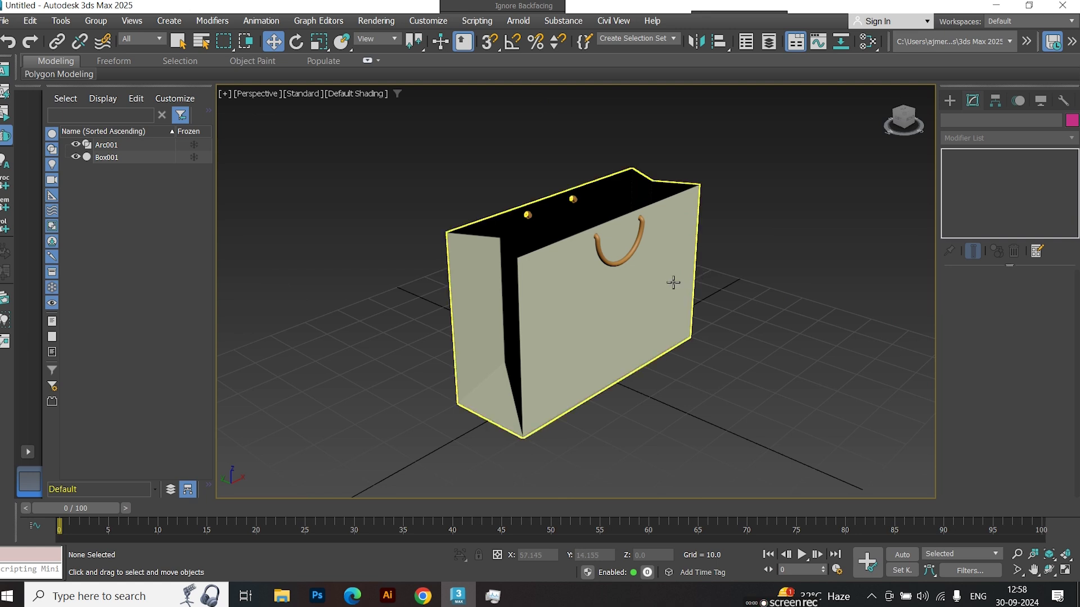
pyautogui.click(673, 282)
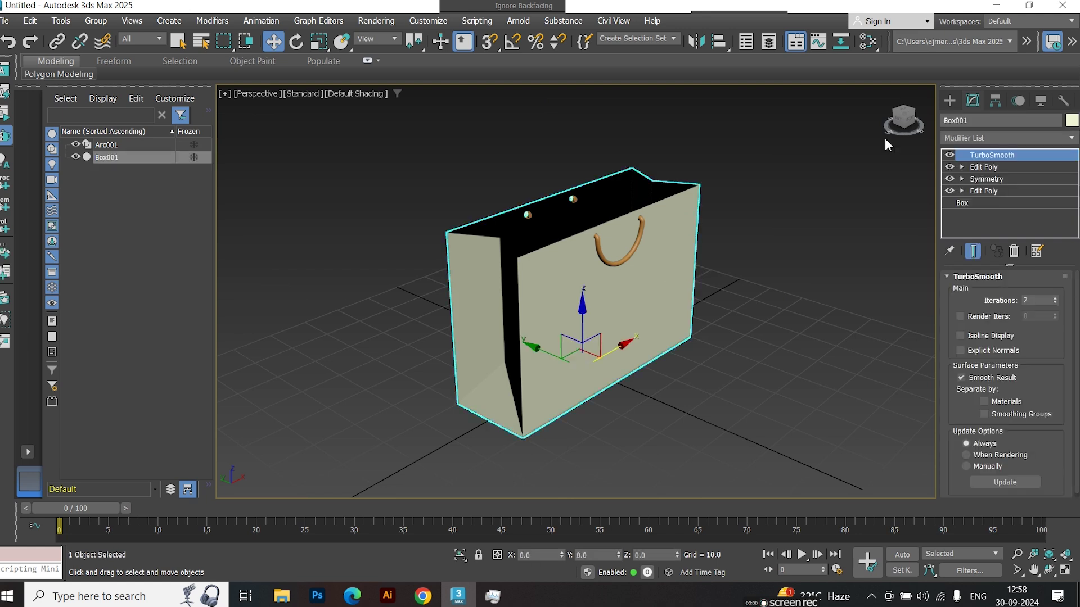
pyautogui.click(979, 138)
pyautogui.write('sh')
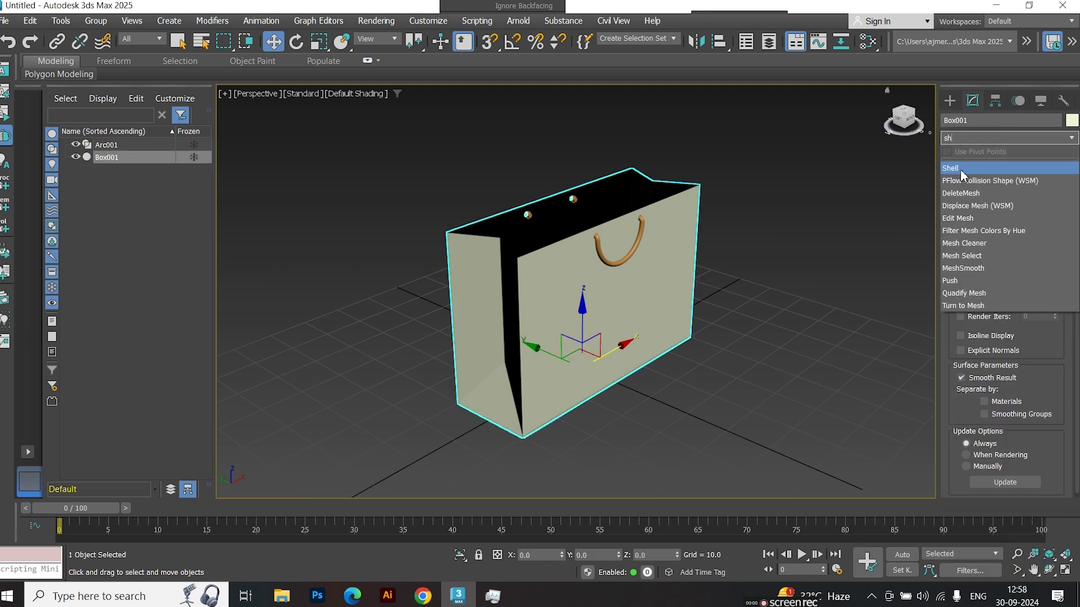
pyautogui.click(964, 177)
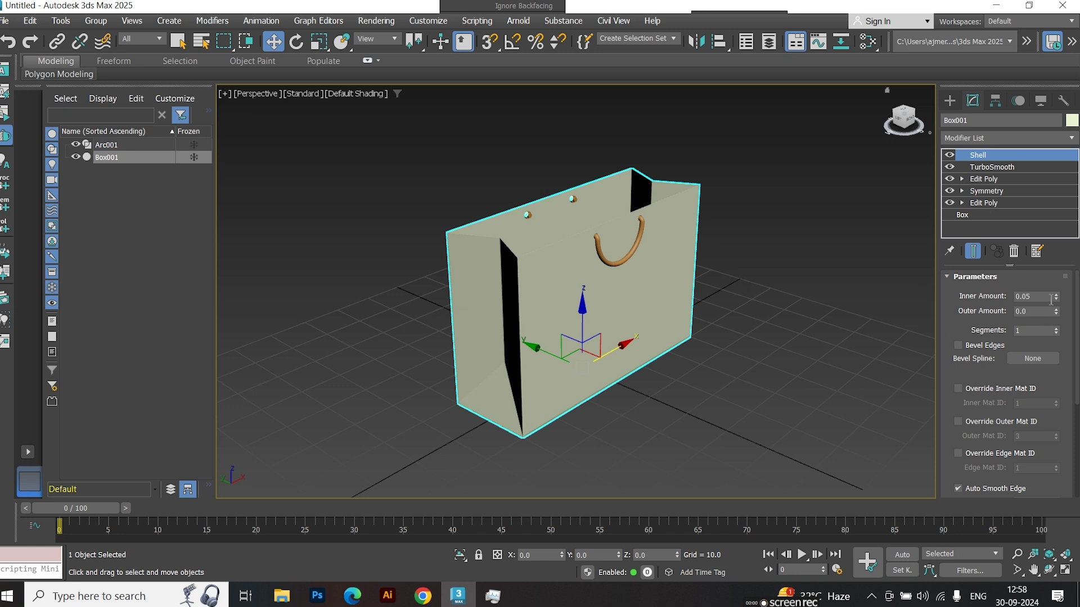
pyautogui.doubleClick(1044, 295)
pyautogui.click(836, 352)
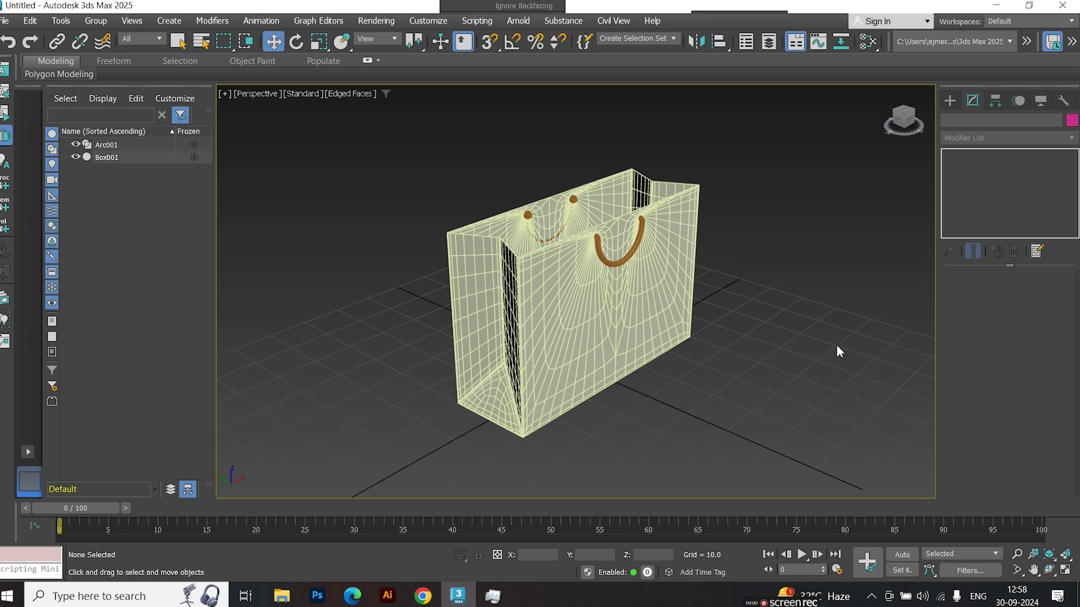
pyautogui.click(564, 304)
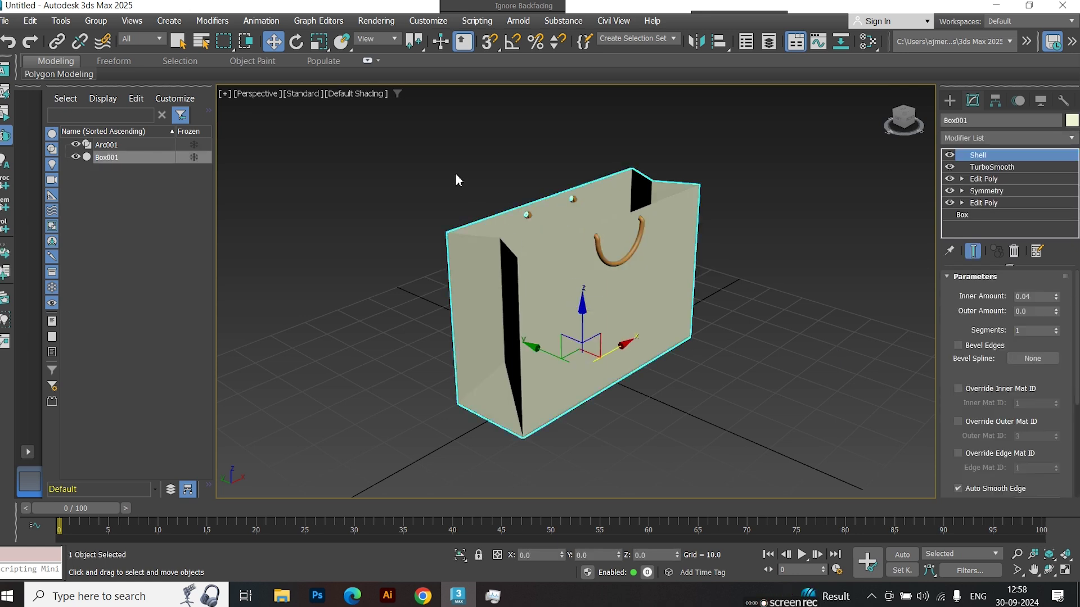
# - Select the bag body and handles together and group them as "bag"
pyautogui.moveTo(756, 329); pyautogui.dragTo(755, 329)
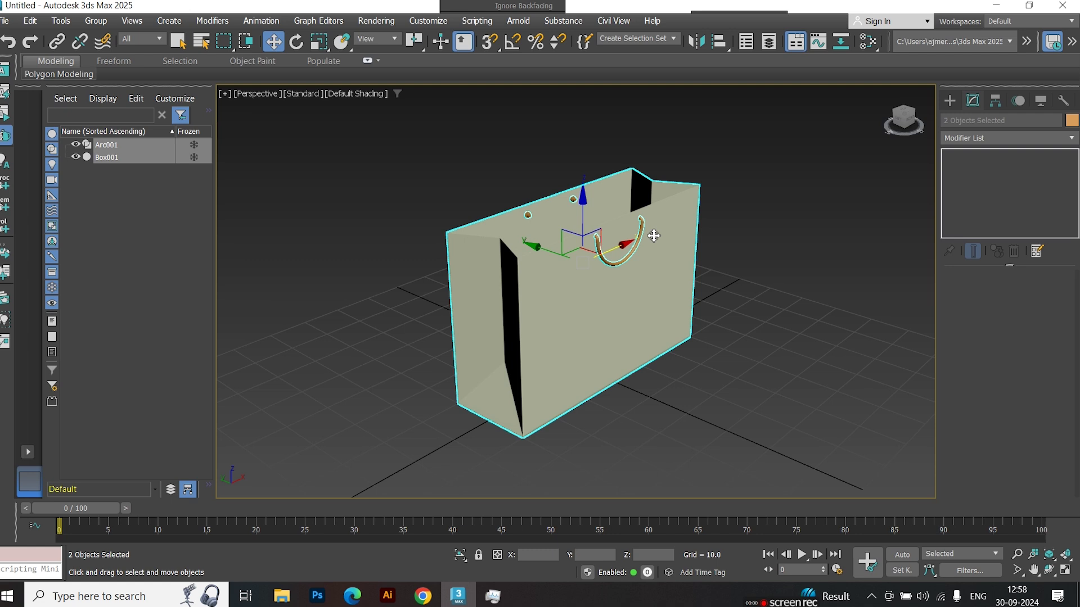
pyautogui.click(95, 21)
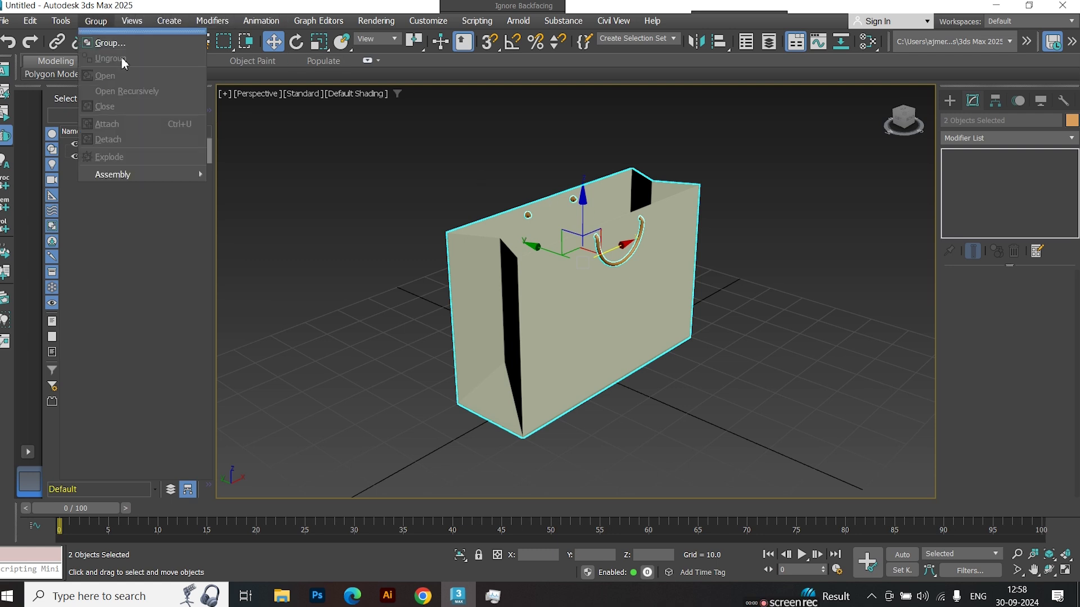
pyautogui.click(98, 37)
pyautogui.write('bag')
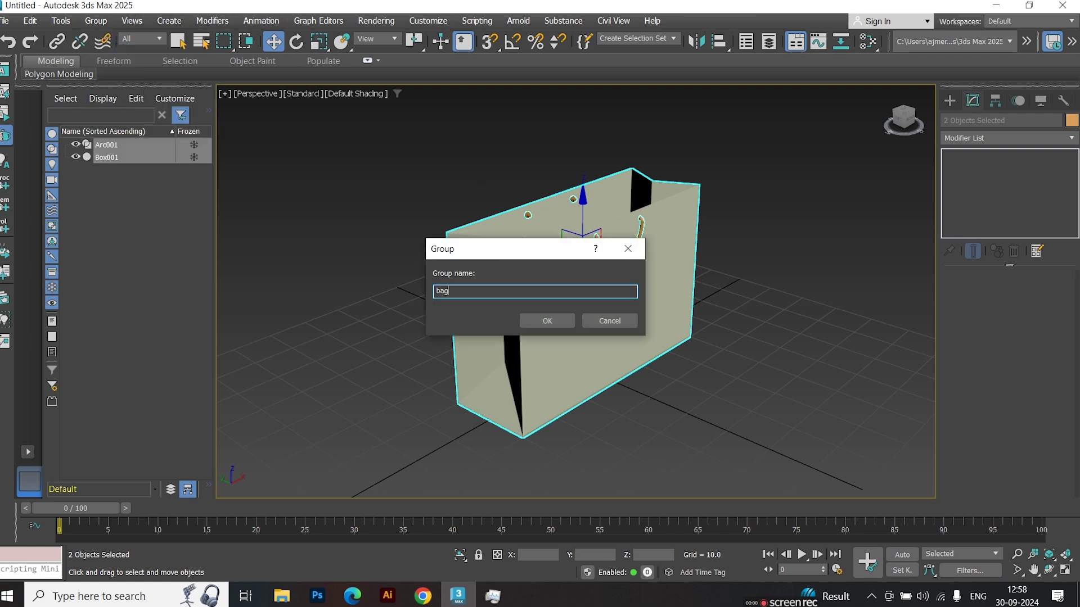
pyautogui.press('Return')
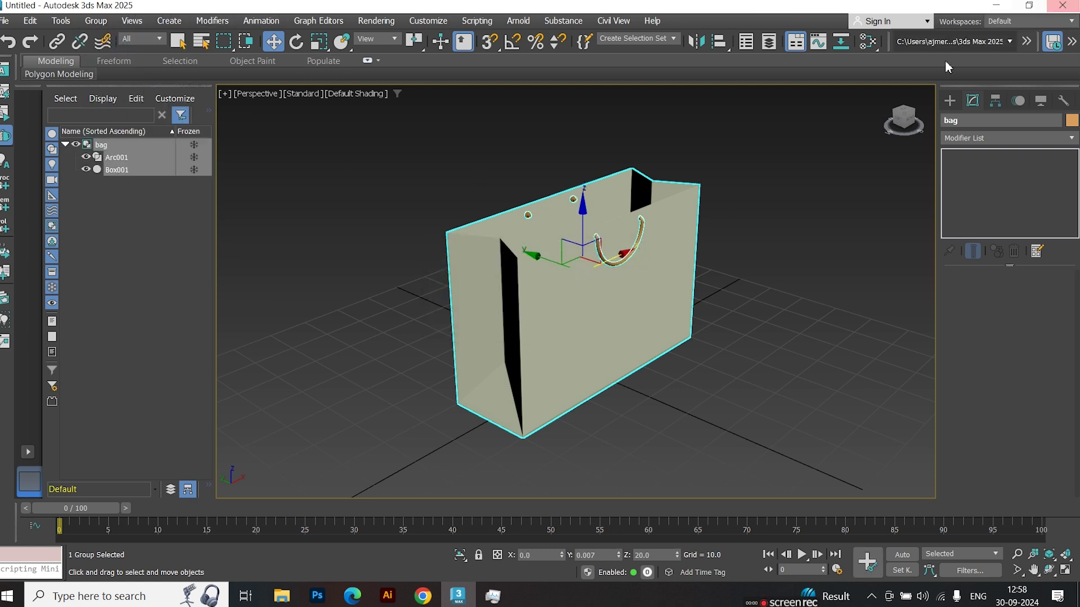
# - Apply an FFD 2x2x2 modifier to the bag group and scale its top control points inward along Y to narrow the opening
pyautogui.click(960, 139)
pyautogui.write('ffd')
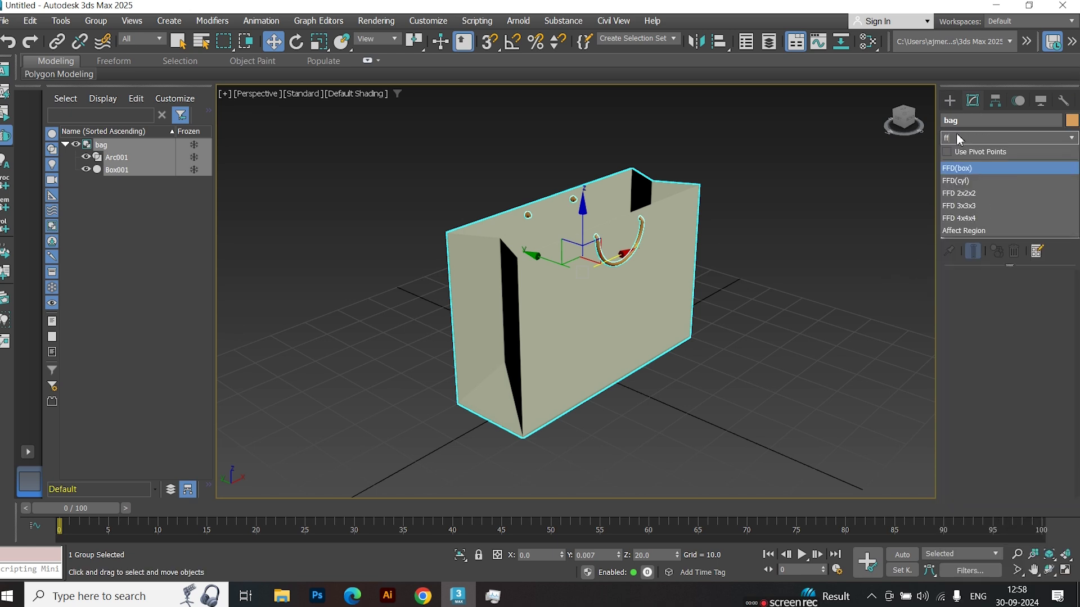
pyautogui.click(965, 197)
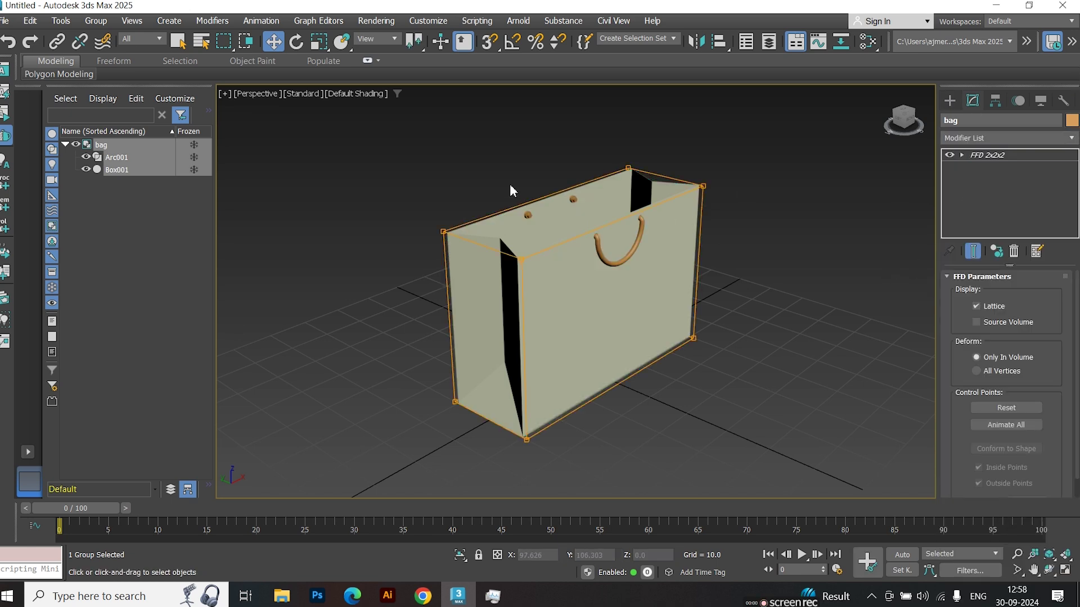
pyautogui.keyDown('alt'); pyautogui.moveTo(416, 186); pyautogui.dragTo(383, 171, button='middle'); pyautogui.keyUp('alt')
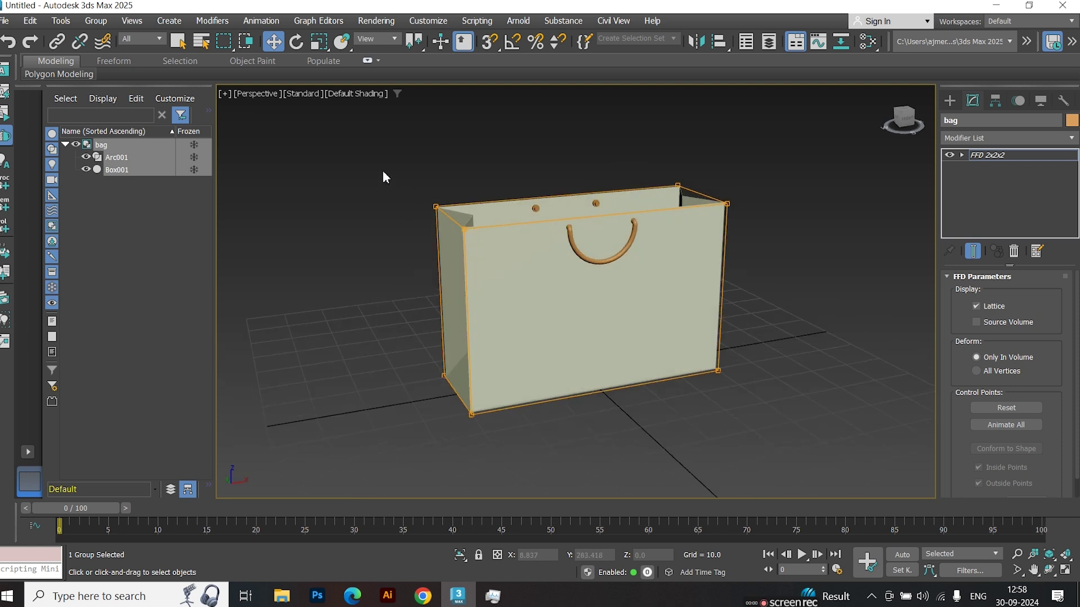
pyautogui.moveTo(796, 258); pyautogui.dragTo(794, 253)
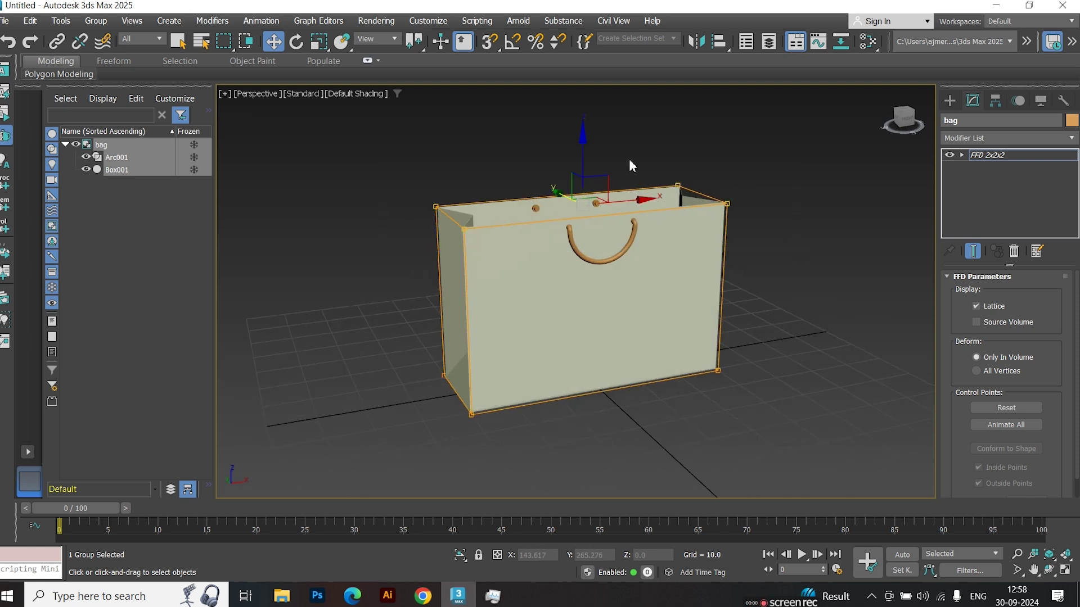
pyautogui.press('r')
pyautogui.moveTo(610, 221); pyautogui.dragTo(598, 220)
pyautogui.click(727, 415)
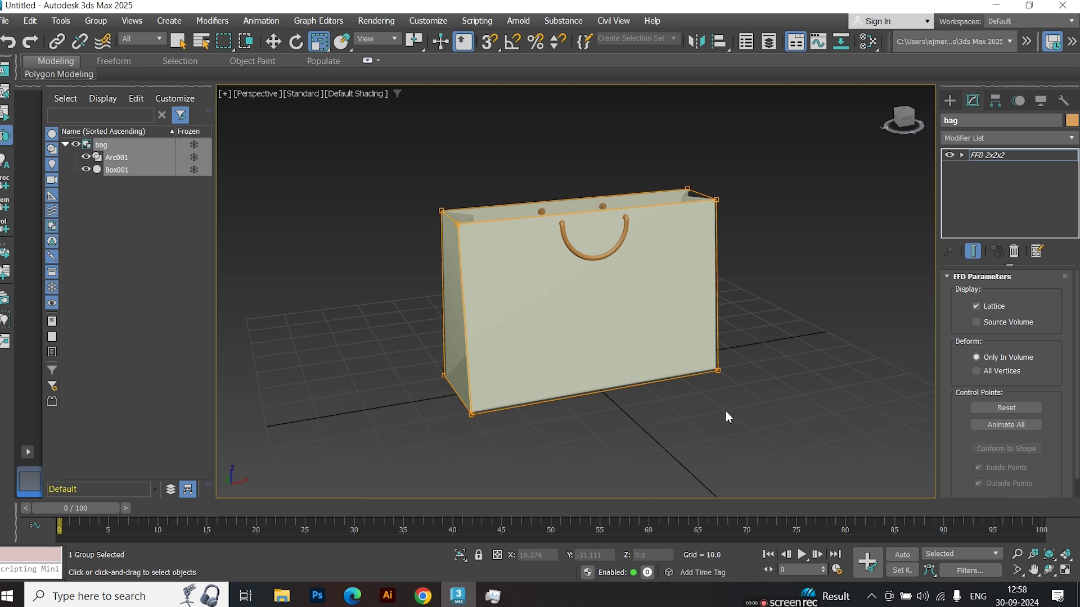
# - Open the bag group for editing and select the bag body inside it
pyautogui.click(950, 100)
pyautogui.click(776, 371)
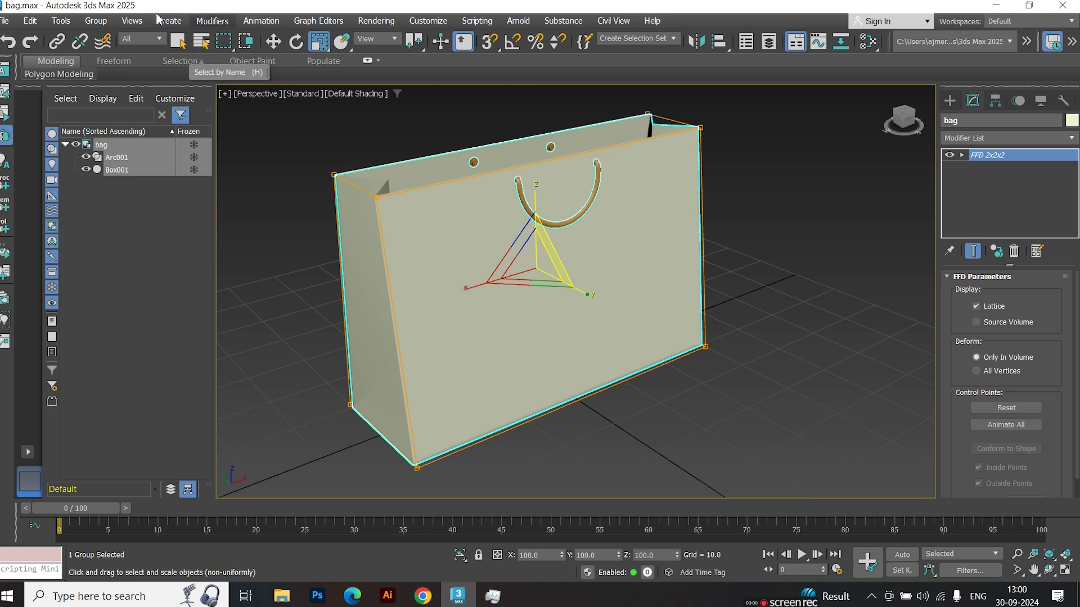
pyautogui.click(104, 23)
pyautogui.click(100, 72)
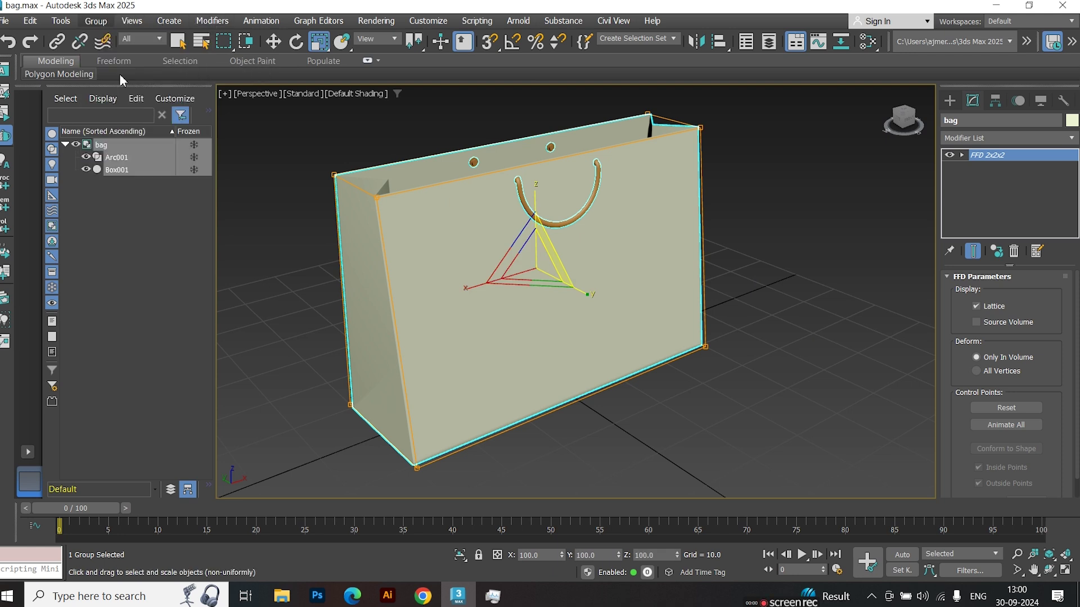
pyautogui.click(424, 278)
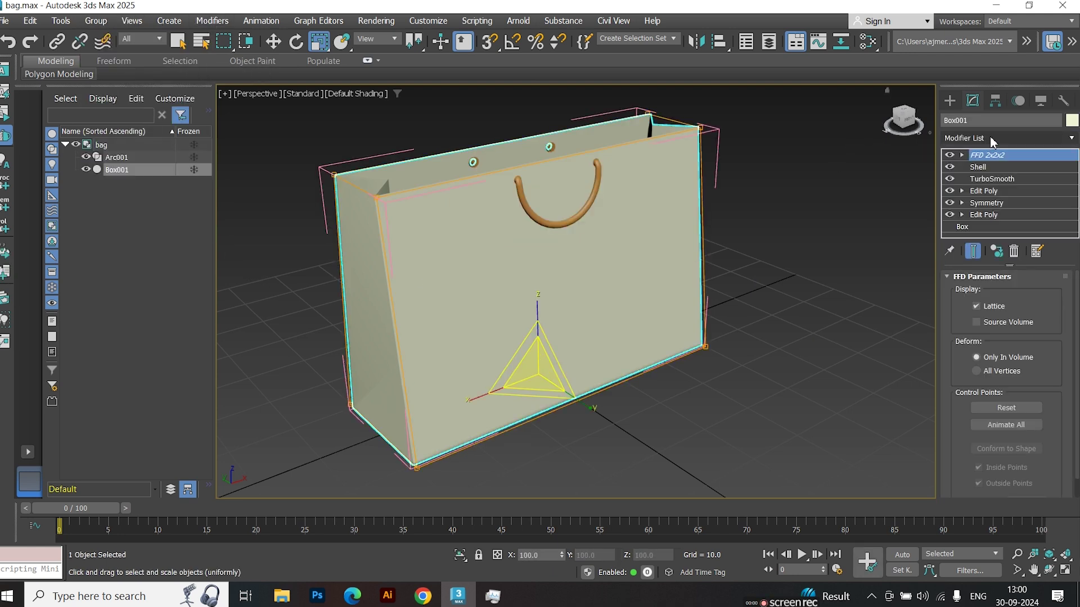
# - Add an Unwrap UVW modifier to the bag body
pyautogui.click(992, 139)
pyautogui.write('un')
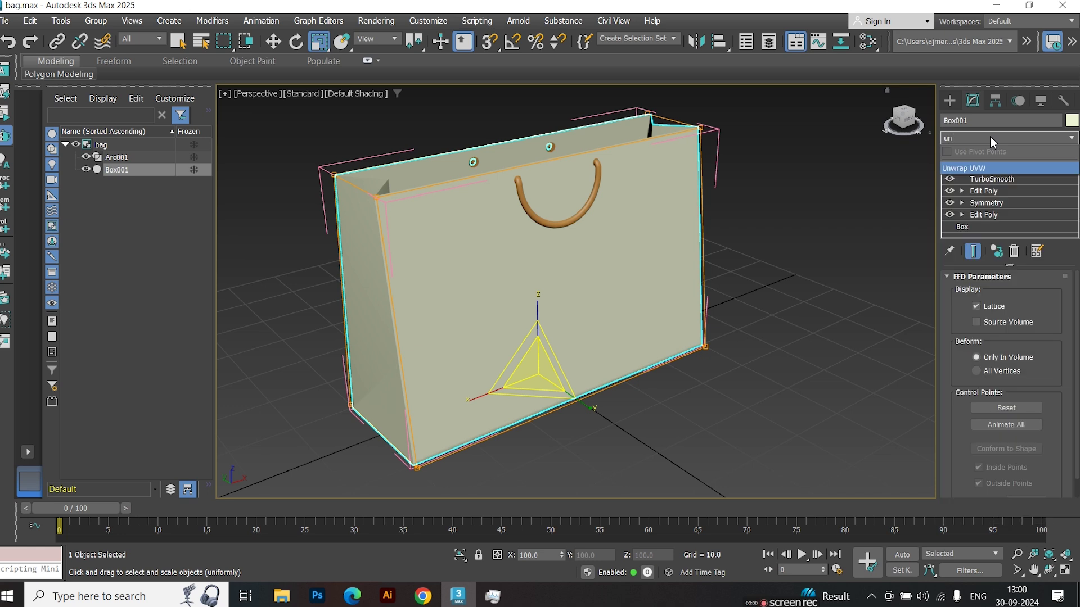
pyautogui.click(990, 136)
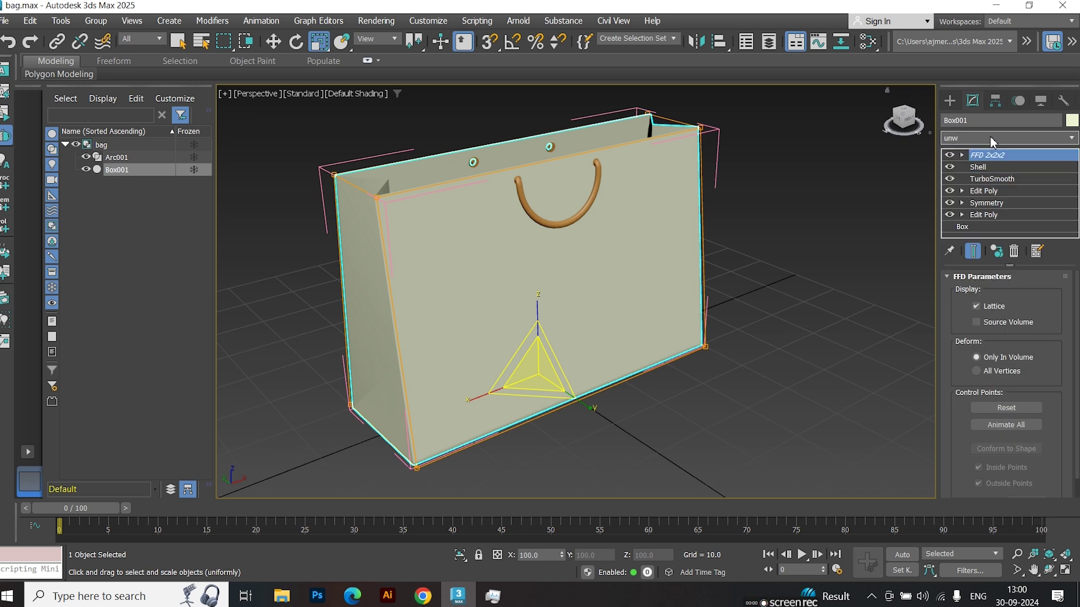
pyautogui.write('w')
pyautogui.press('Return')
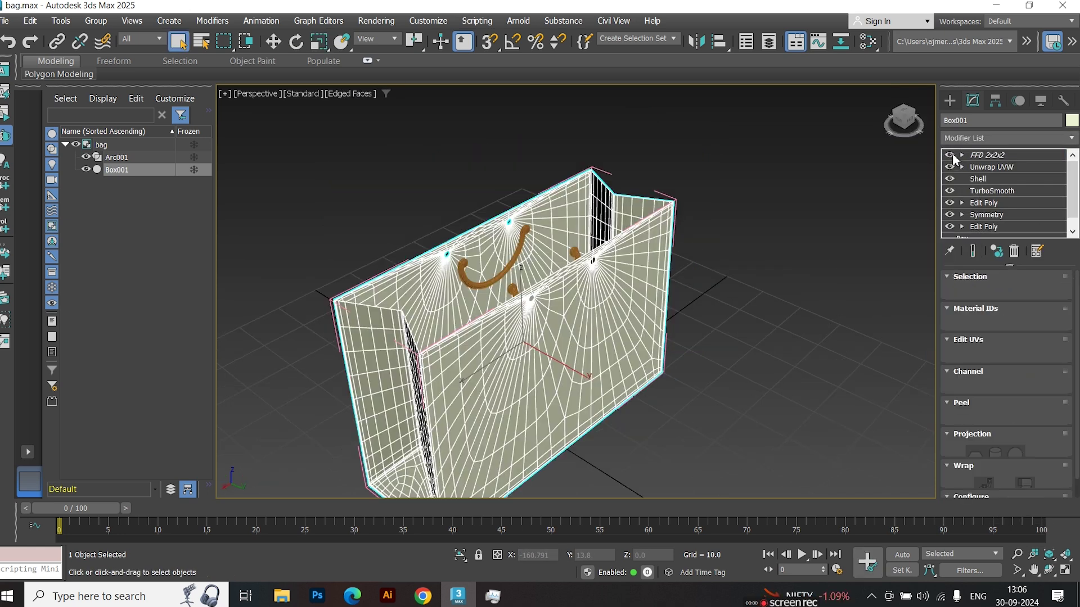
# - Enter the Unwrap UVW modifier's polygon level and select all faces of the bag body
pyautogui.click(964, 166)
pyautogui.click(1004, 299)
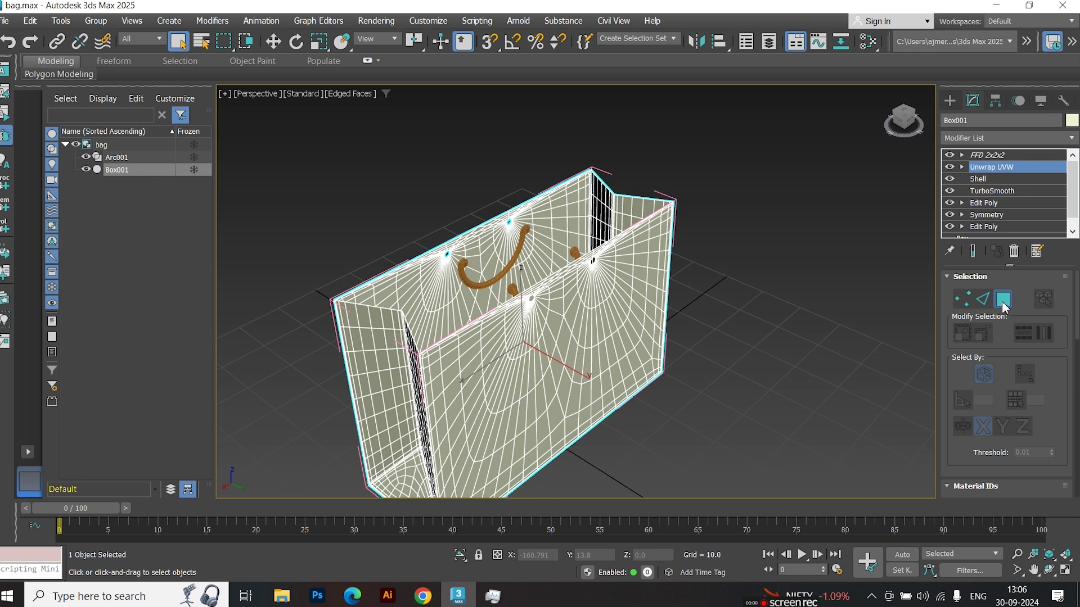
pyautogui.click(639, 337)
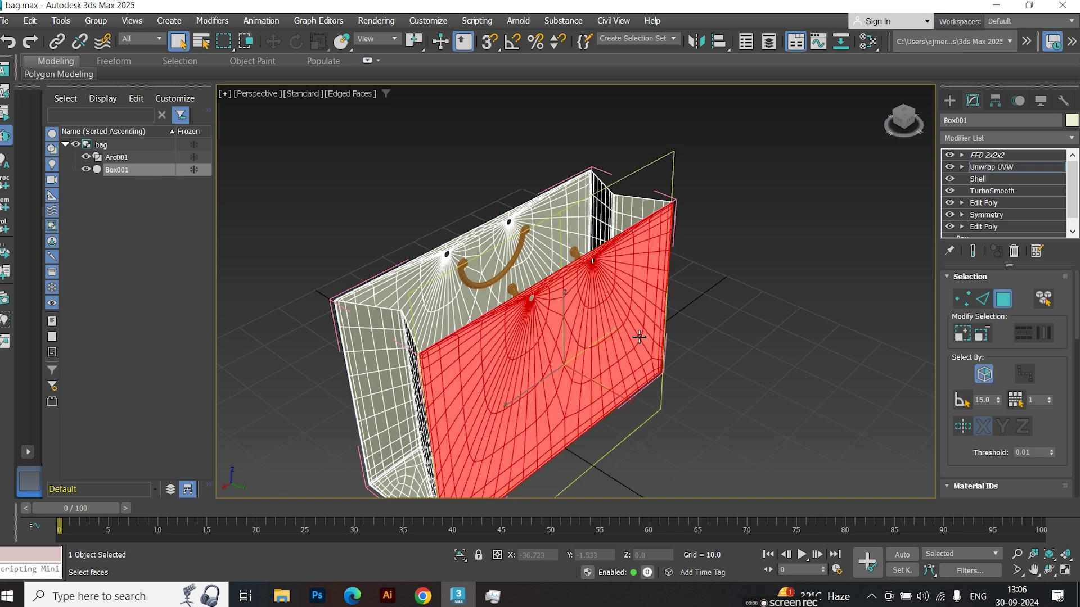
pyautogui.keyDown('alt'); pyautogui.moveTo(558, 381); pyautogui.dragTo(573, 280, button='middle'); pyautogui.keyUp('alt')
pyautogui.hotkey('ctrl', 'a')
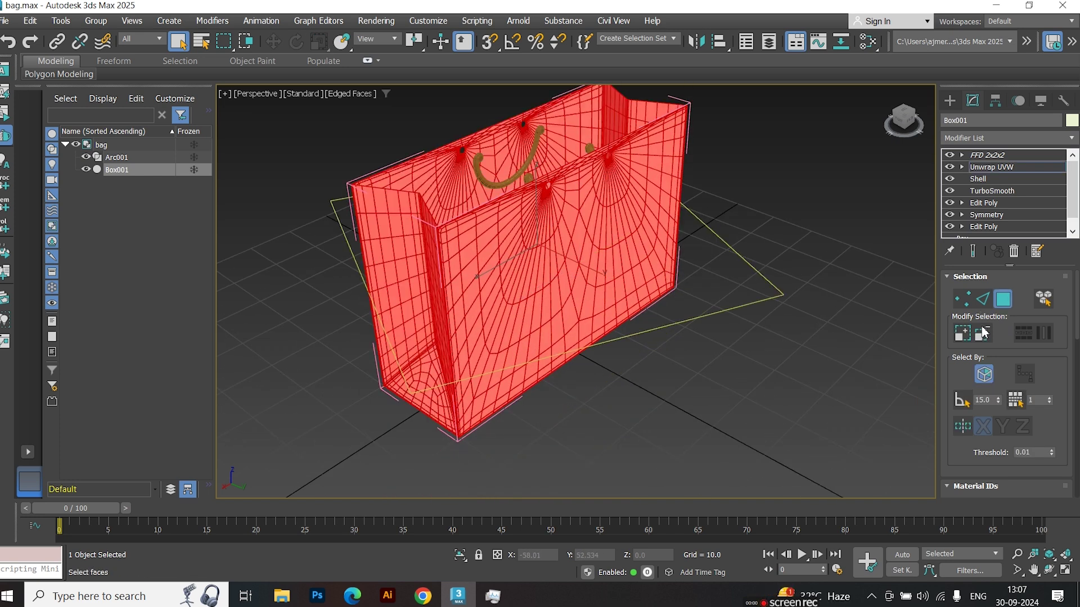
# - Apply a box projection to the selected faces and peel them so their UV layout opens for editing
pyautogui.scroll(-5, 1078, 351)
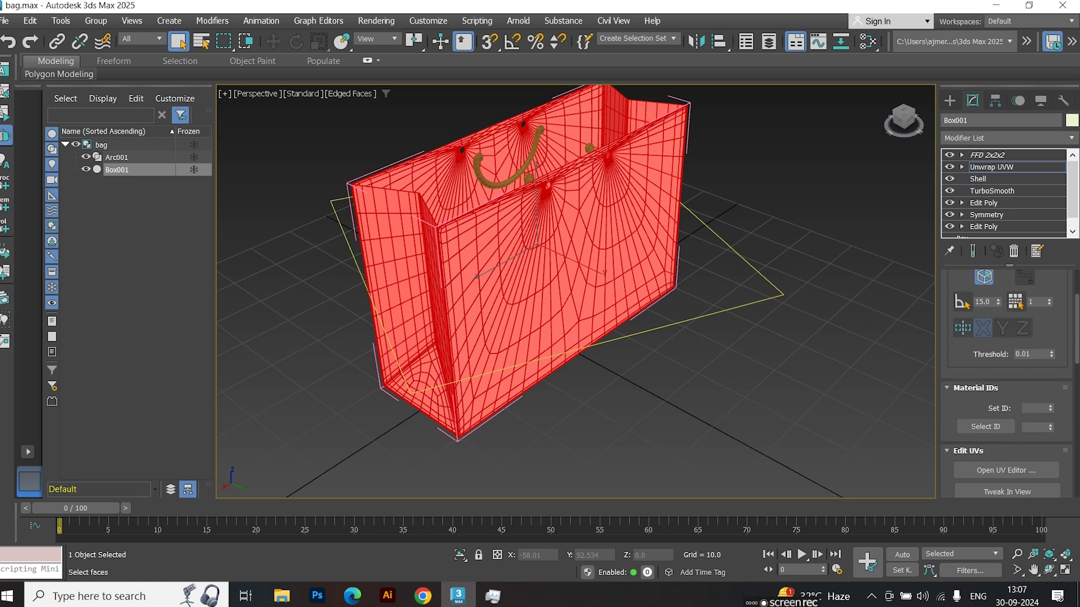
pyautogui.scroll(-3, 1006, 365)
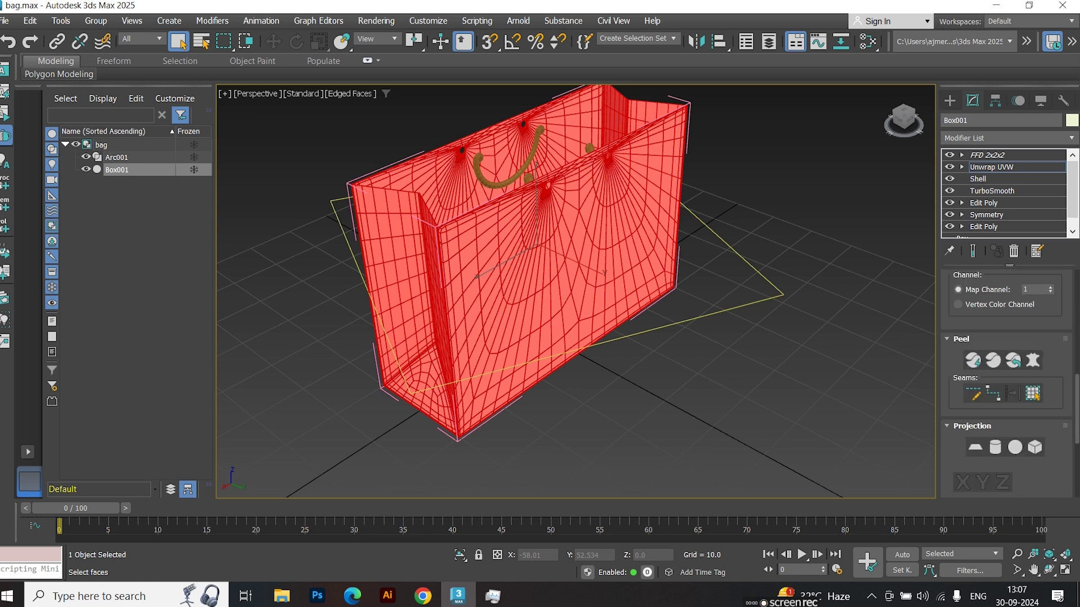
pyautogui.click(1035, 445)
pyautogui.click(978, 360)
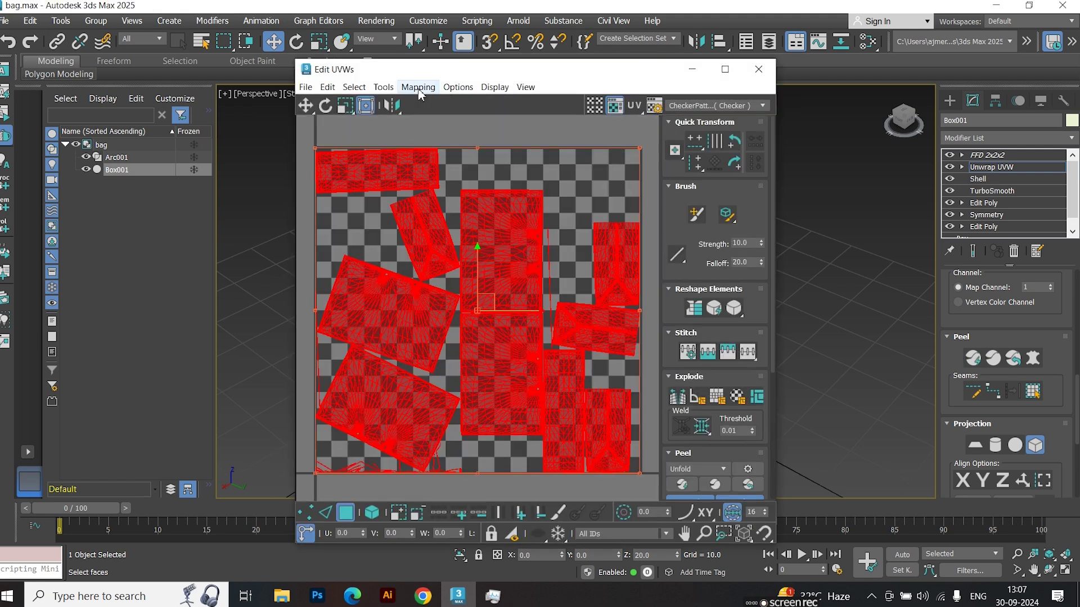
# - Apply Flatten Mapping with the default settings to all selected UV faces
pyautogui.click(419, 90)
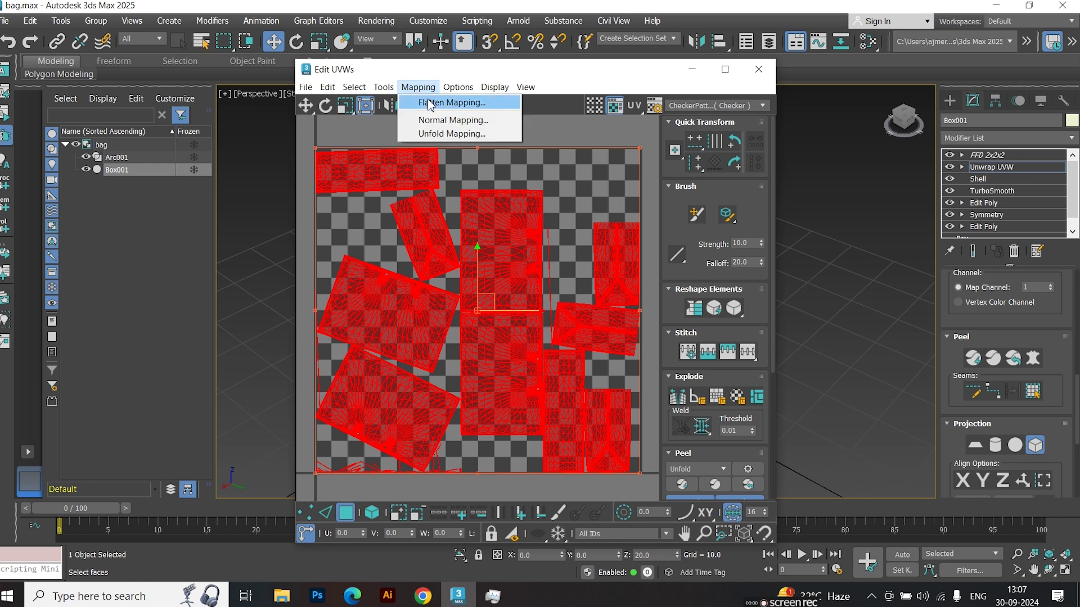
pyautogui.click(430, 103)
pyautogui.click(211, 111)
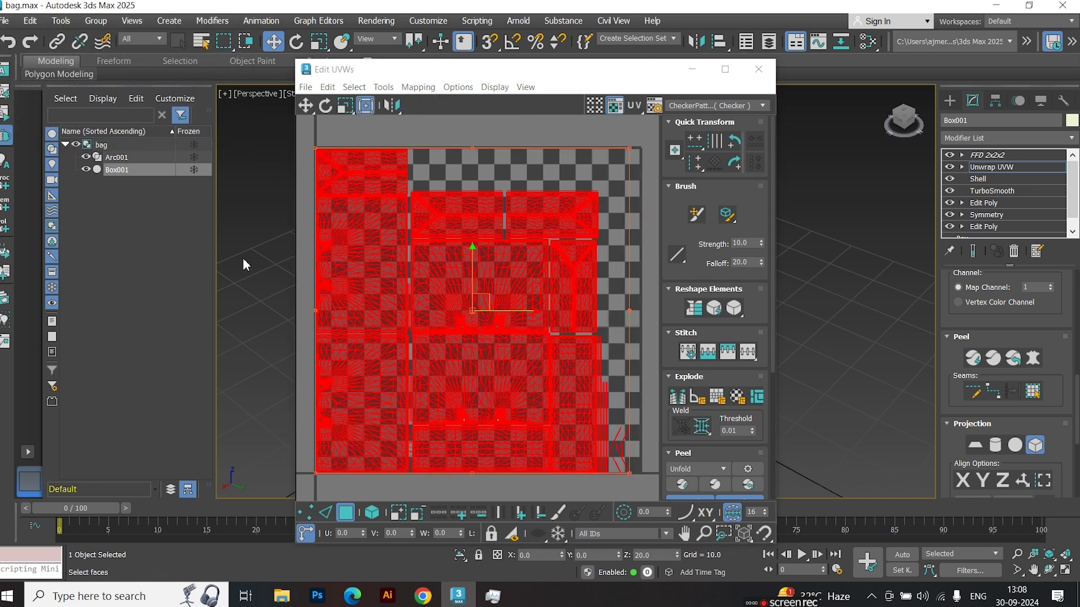
# - Uncover the bag in the viewport, select one large outer face, and move its UV island along U outside the UV square
pyautogui.moveTo(433, 69); pyautogui.dragTo(787, 62)
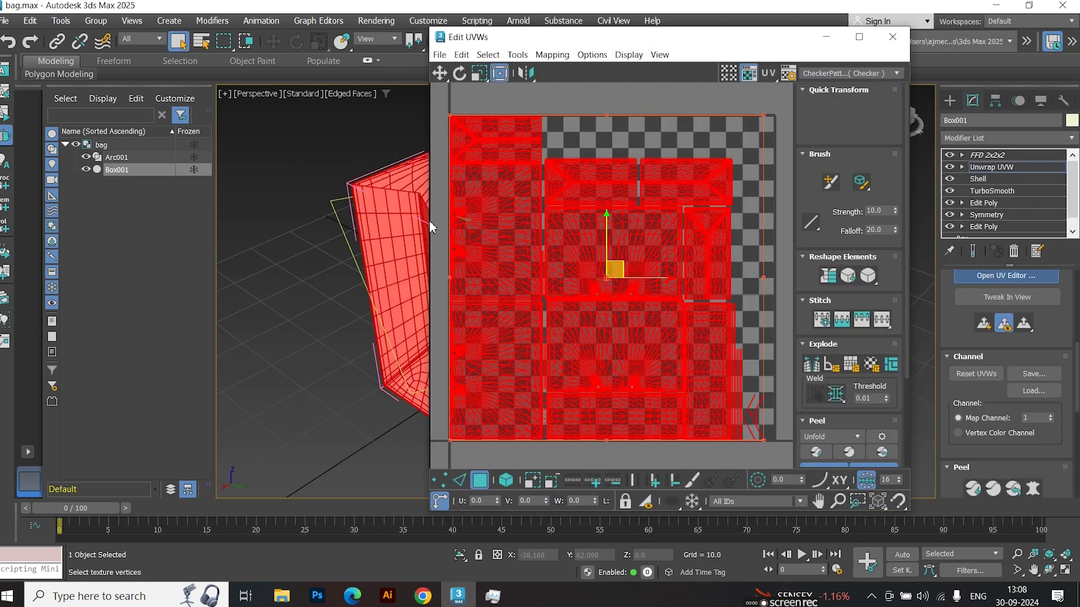
pyautogui.click(346, 231)
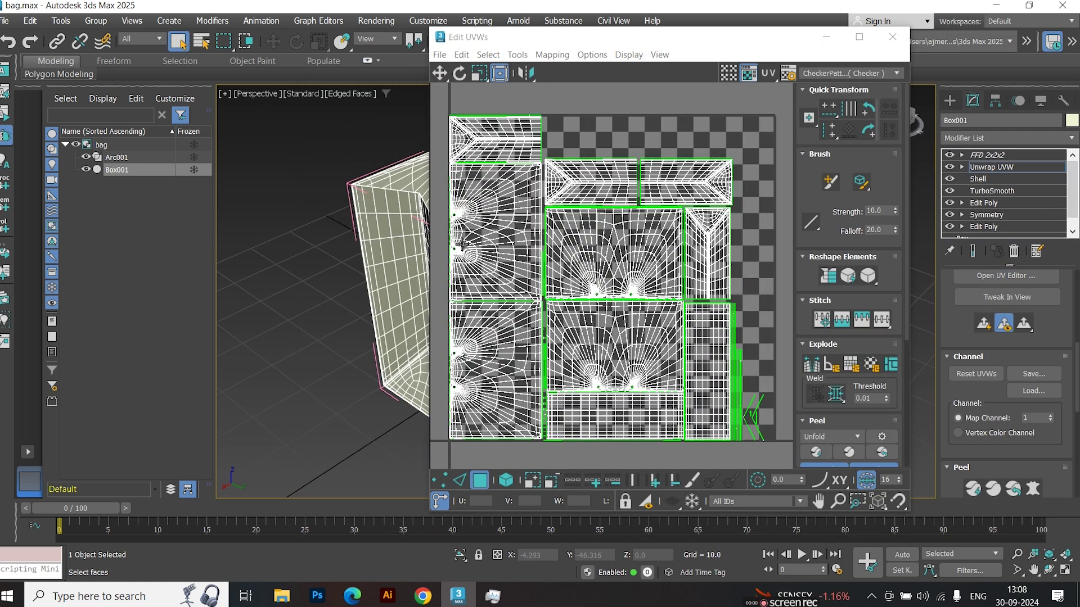
pyautogui.moveTo(586, 45); pyautogui.dragTo(779, 34)
pyautogui.click(509, 259)
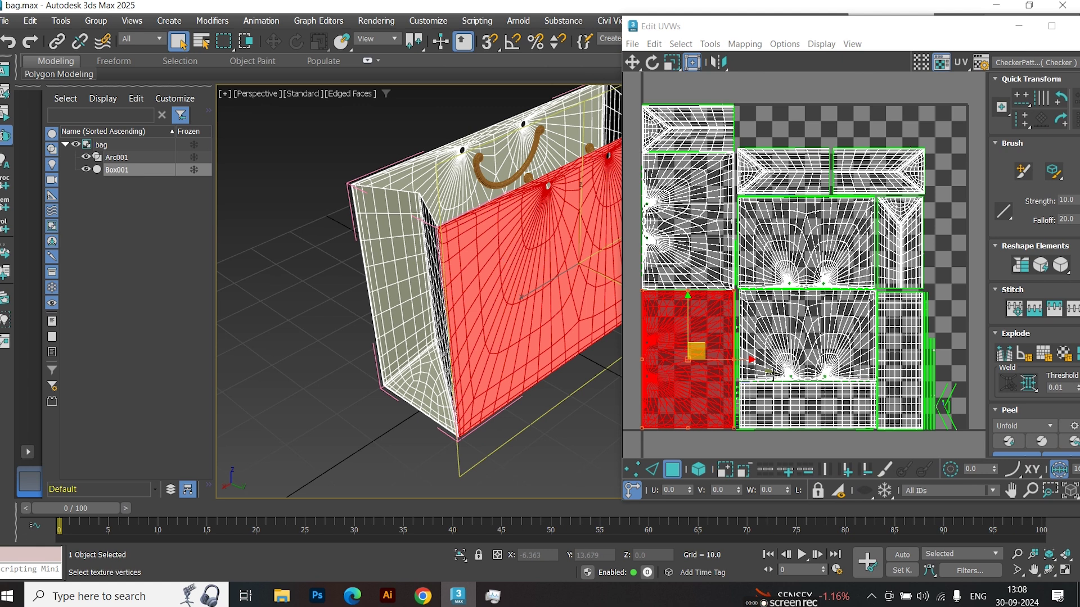
pyautogui.moveTo(518, 272); pyautogui.dragTo(353, 221, button='middle')
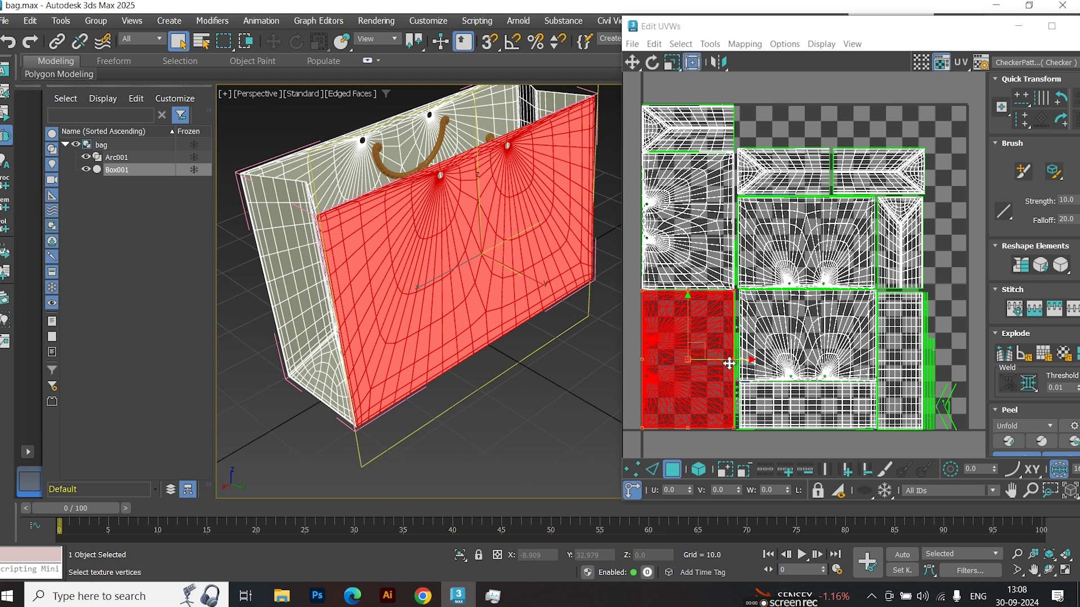
pyautogui.moveTo(747, 362); pyautogui.dragTo(1075, 360)
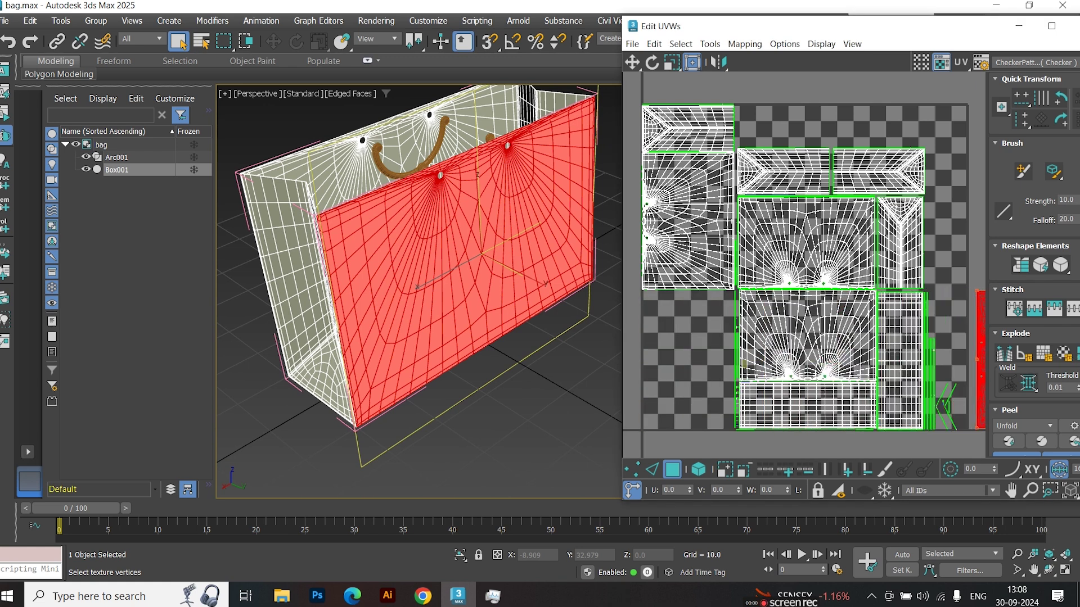
# - Move the opposite large outer face's UV island about 1.022 along U outside the UV square, and box-select the islands remaining inside
pyautogui.keyDown('alt'); pyautogui.moveTo(394, 281); pyautogui.dragTo(442, 310, button='middle'); pyautogui.keyUp('alt')
pyautogui.click(476, 282)
pyautogui.moveTo(756, 356)
pyautogui.mouseDown(button='middle')
pyautogui.moveTo(652, 355)
pyautogui.moveTo(736, 354)
pyautogui.mouseUp(button='middle')
pyautogui.hotkey('ctrl', 'f')
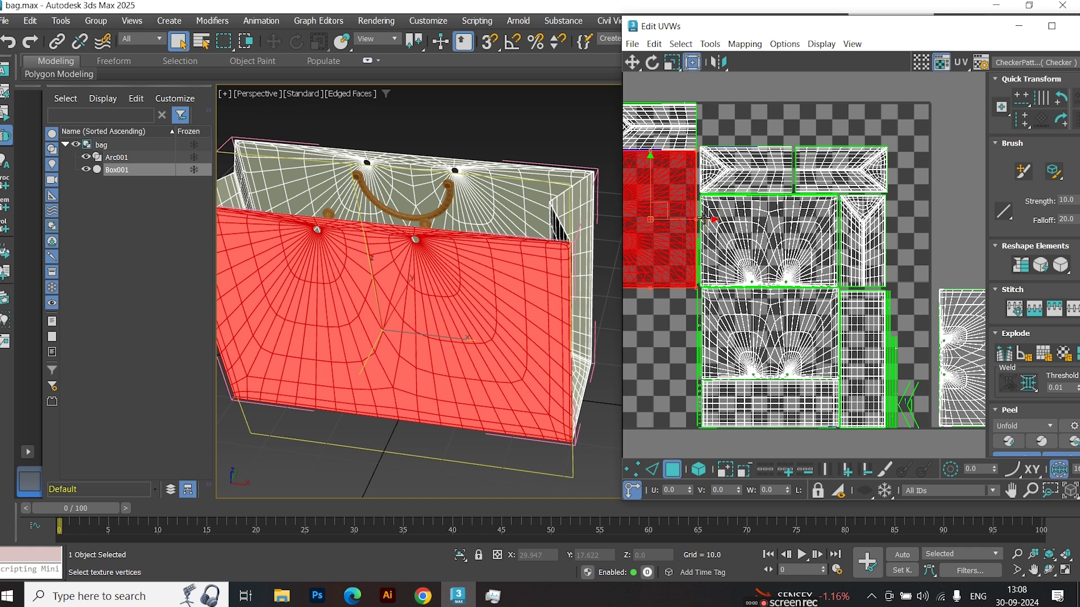
pyautogui.moveTo(687, 223); pyautogui.dragTo(1018, 220)
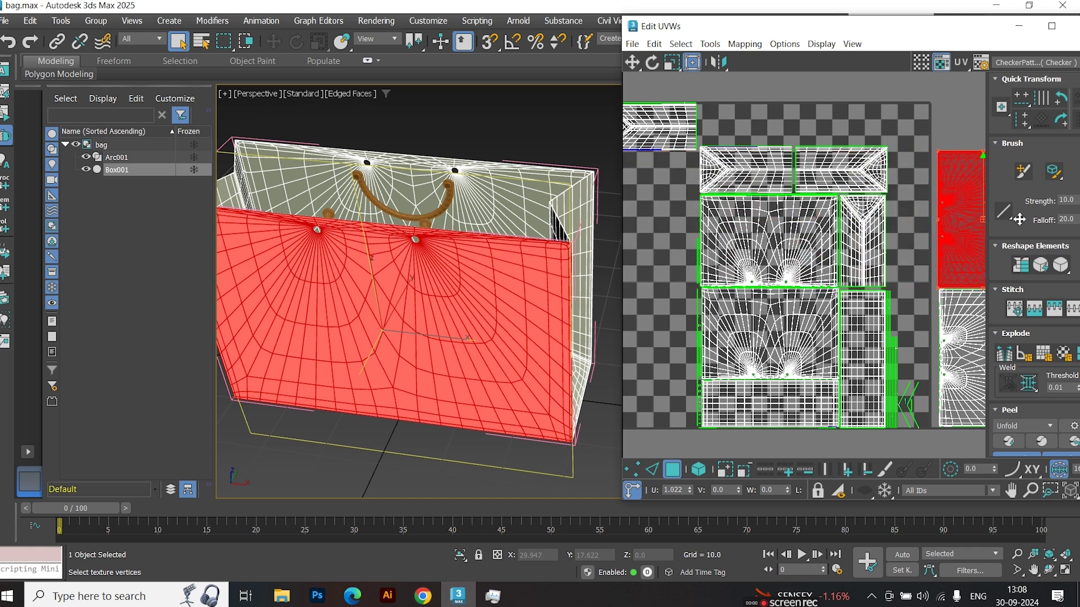
pyautogui.moveTo(905, 129); pyautogui.dragTo(729, 421)
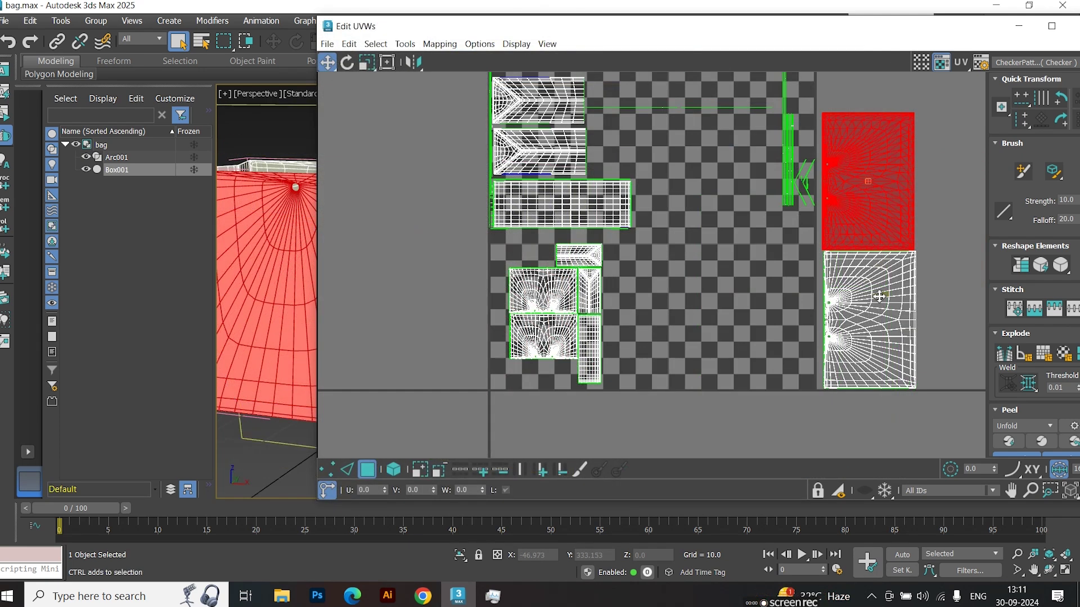
# - Select both large outer-face UV islands, rotate them 90 degrees so the handle holes are uppermost, and move them back toward the UV square
pyautogui.keyDown('ctrl'); pyautogui.click(879, 296); pyautogui.keyUp('ctrl')
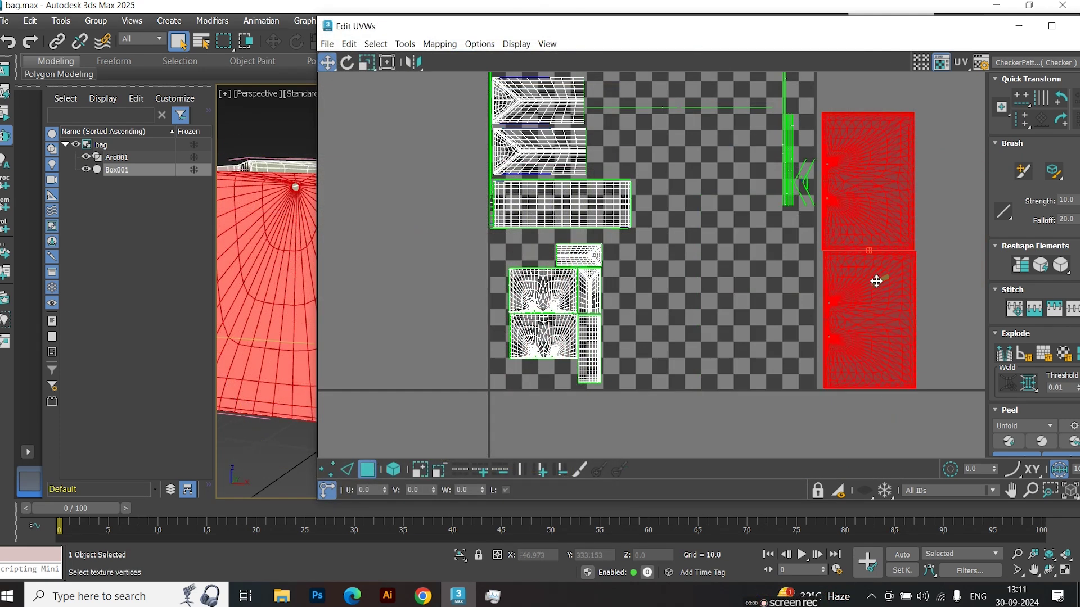
pyautogui.press('e')
pyautogui.moveTo(851, 193); pyautogui.dragTo(960, 237)
pyautogui.press('w')
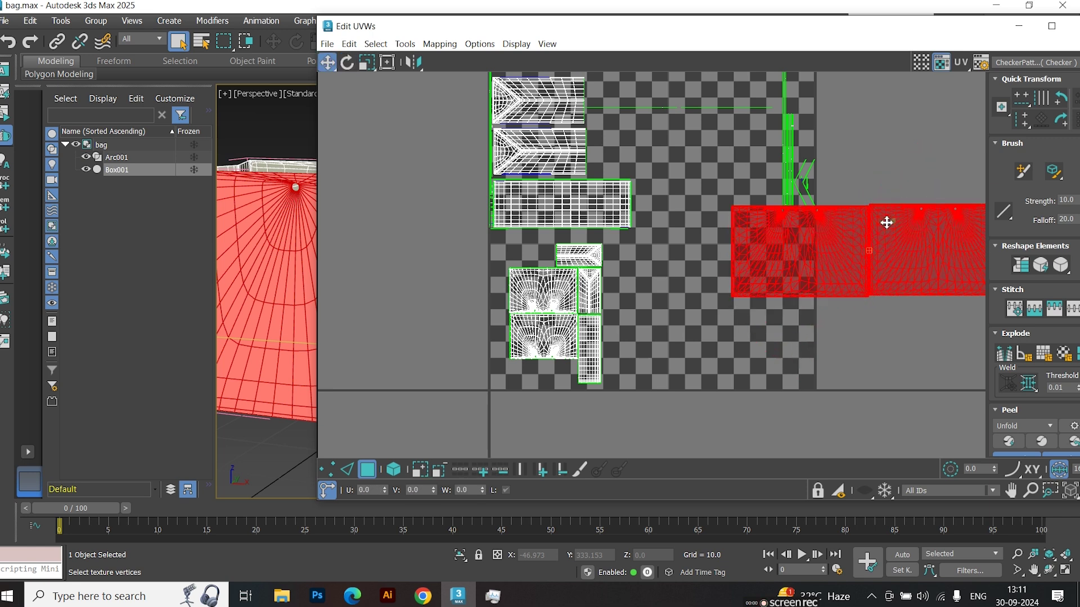
pyautogui.moveTo(829, 255); pyautogui.dragTo(722, 344)
# - Stack the two large UV islands one above the other inside the UV square and align their side edges
pyautogui.click(911, 261)
pyautogui.click(835, 334)
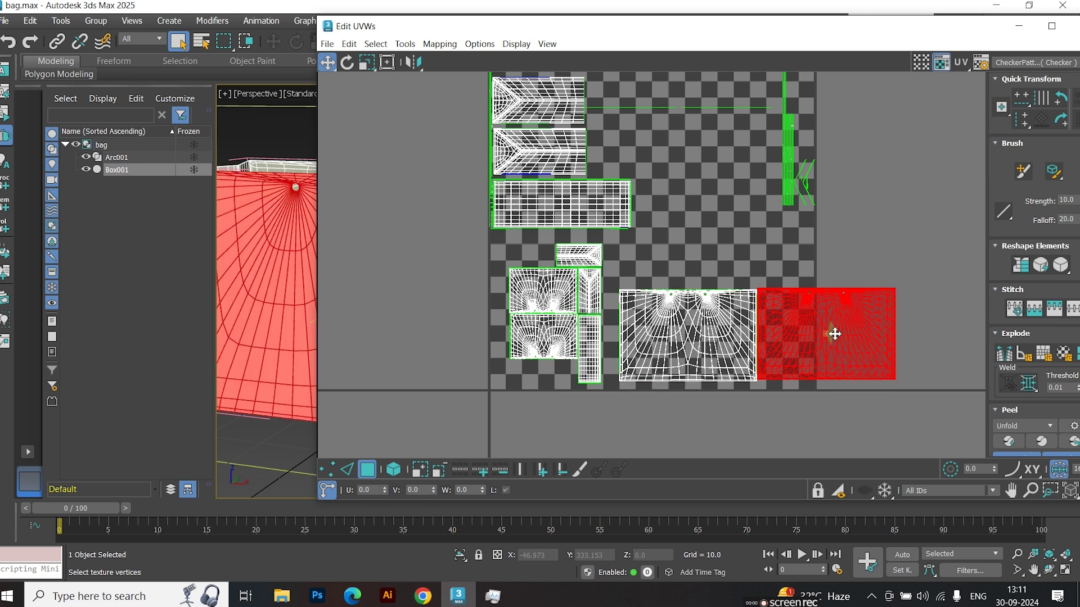
pyautogui.moveTo(836, 346); pyautogui.dragTo(713, 251)
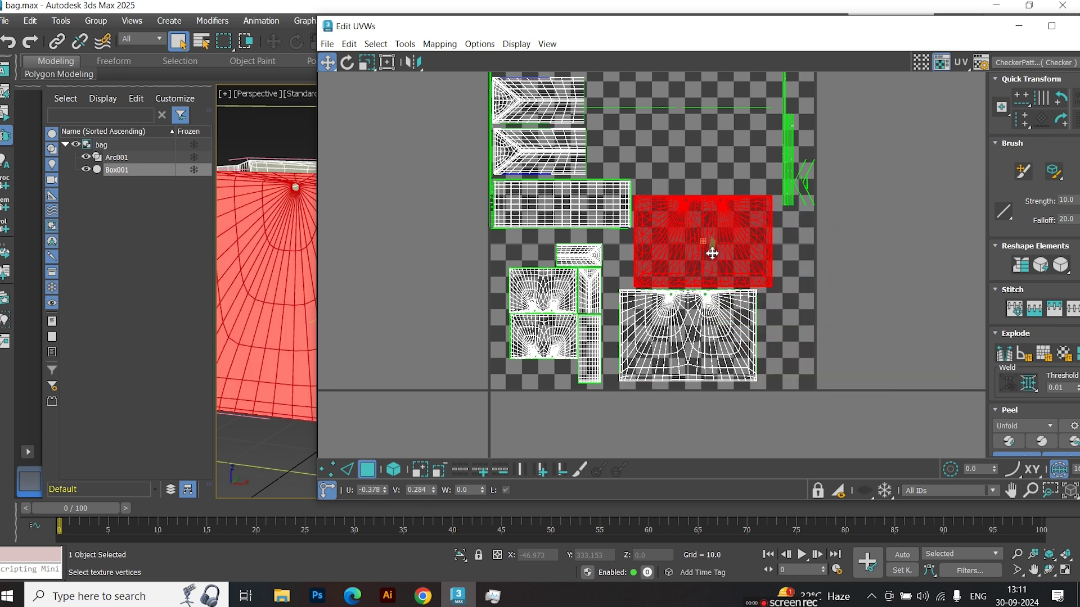
pyautogui.click(684, 338)
pyautogui.moveTo(684, 354); pyautogui.dragTo(698, 354)
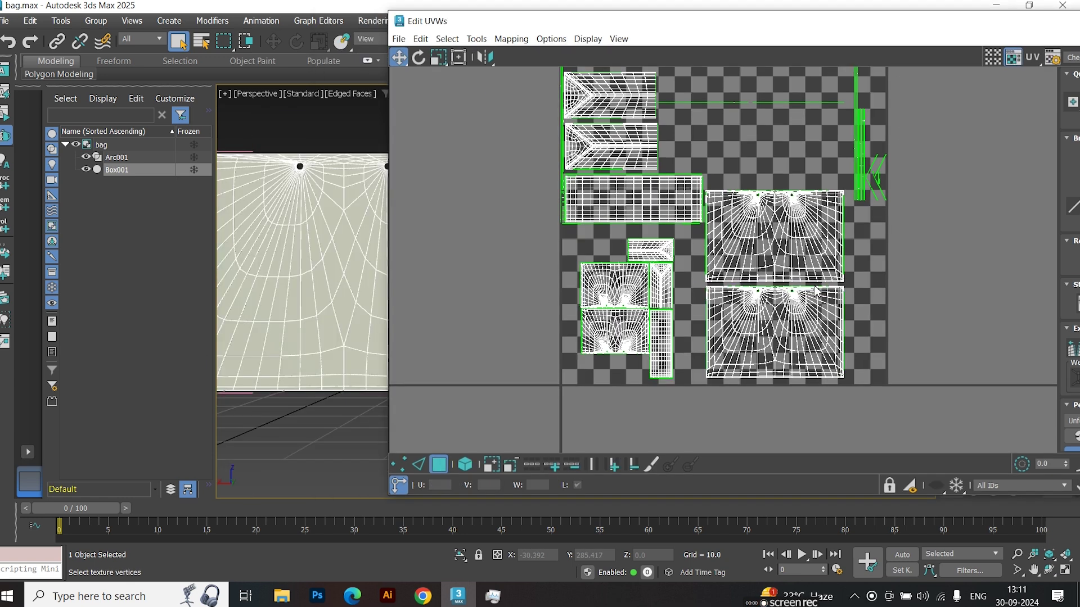
# - Render the UVW template of the bag layout at 1024 x 1024
pyautogui.scroll(2, 816, 291)
pyautogui.scroll(-2, 675, 388)
pyautogui.click(477, 39)
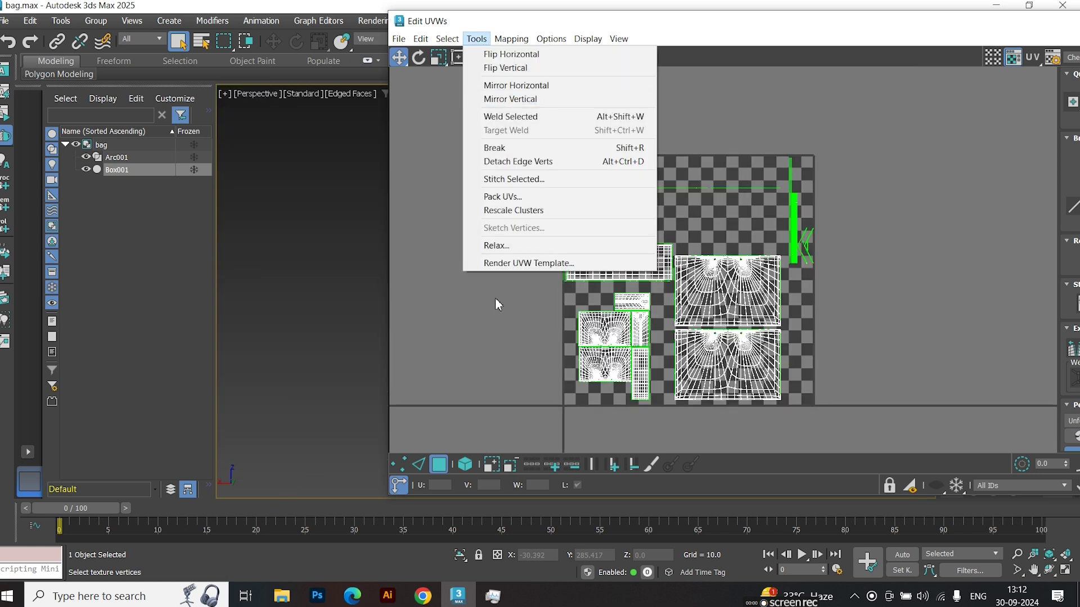
pyautogui.click(501, 264)
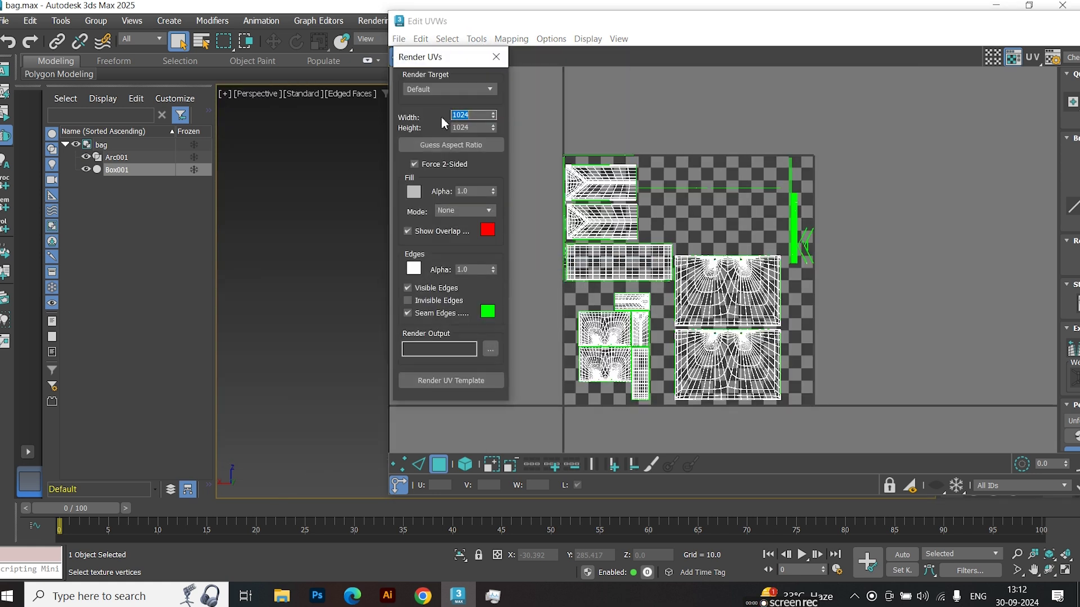
pyautogui.click(435, 380)
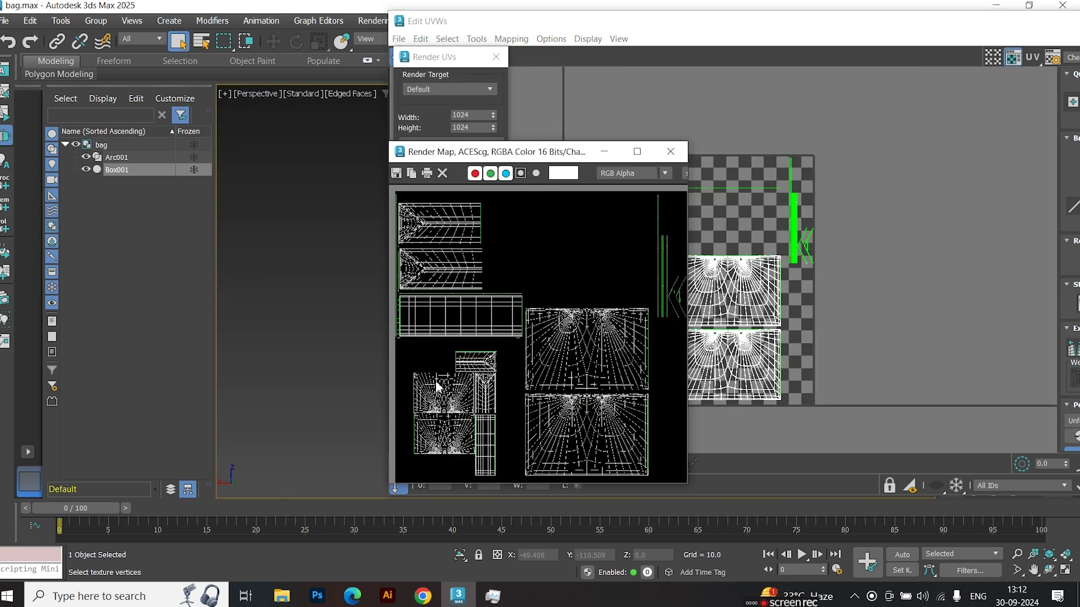
# - Save the rendered UV template as a PNG image named "bag" in the scenes folder with the default PNG settings
pyautogui.click(396, 174)
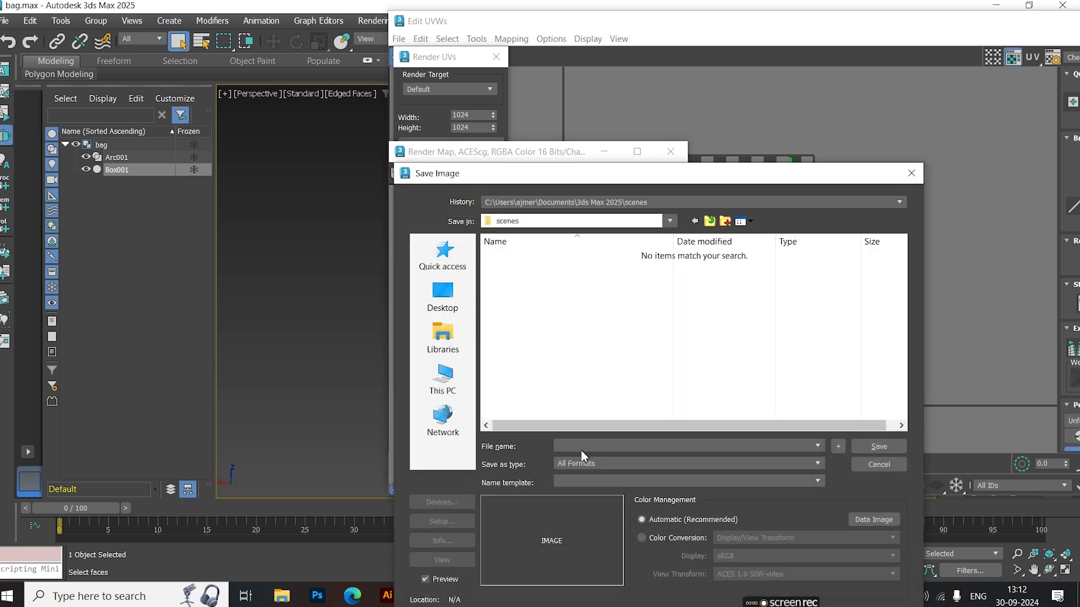
pyautogui.write('bag')
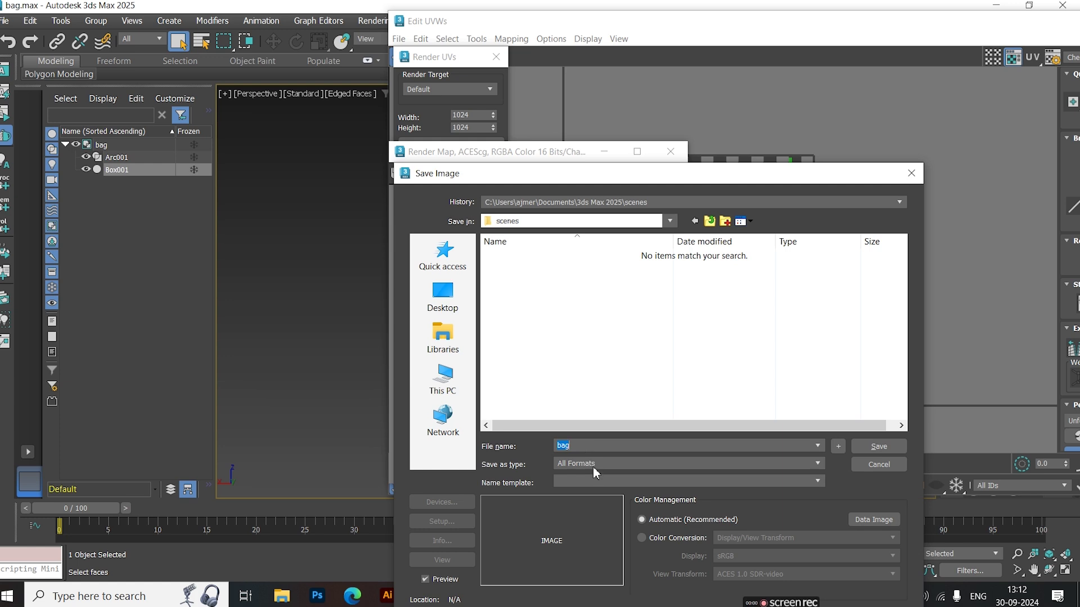
pyautogui.click(593, 464)
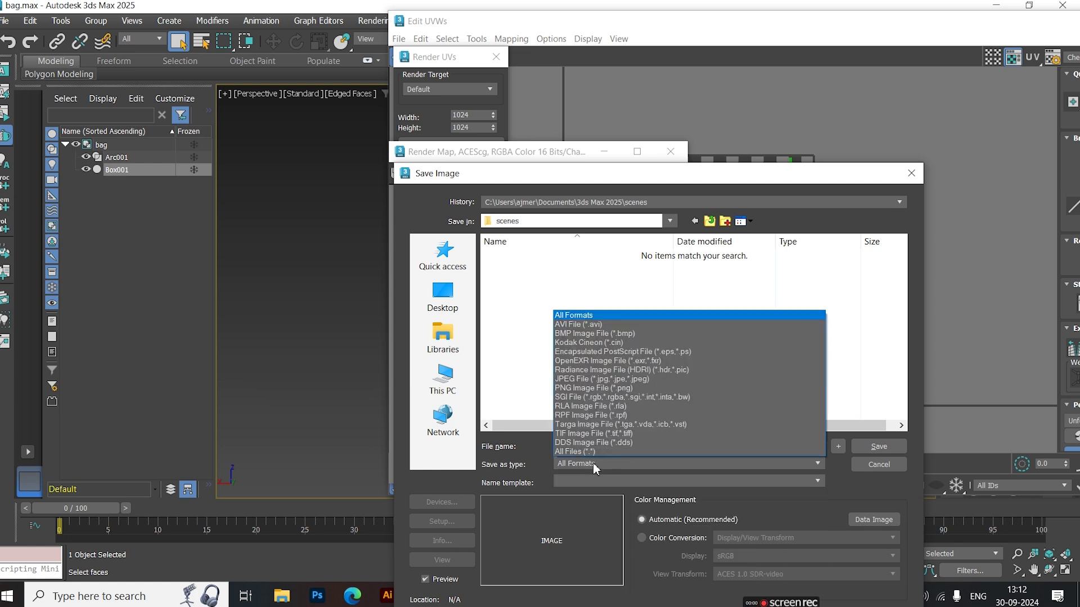
pyautogui.click(605, 388)
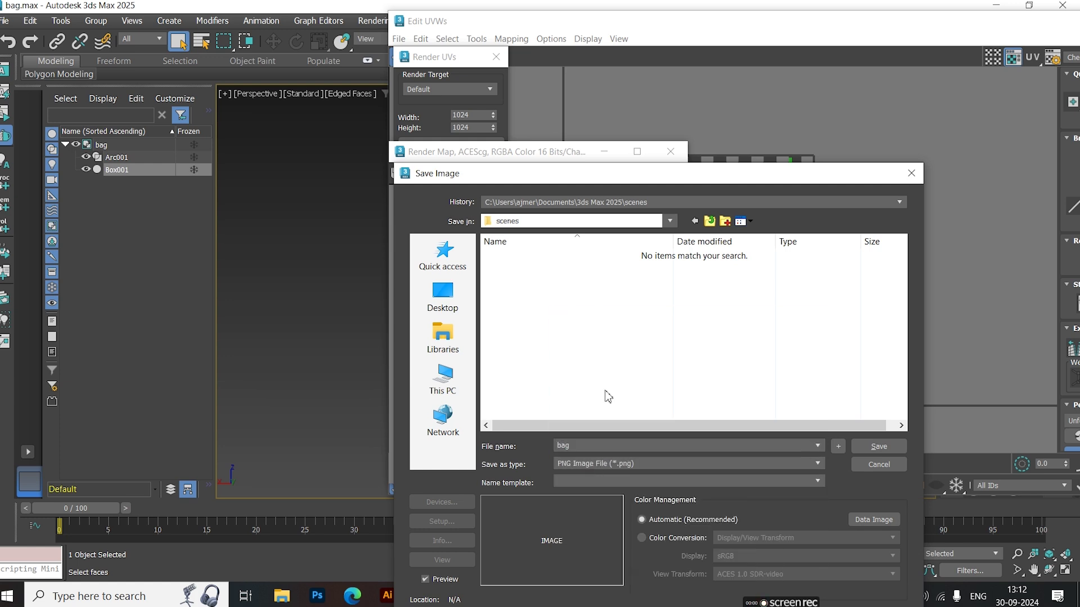
pyautogui.click(881, 447)
pyautogui.click(495, 324)
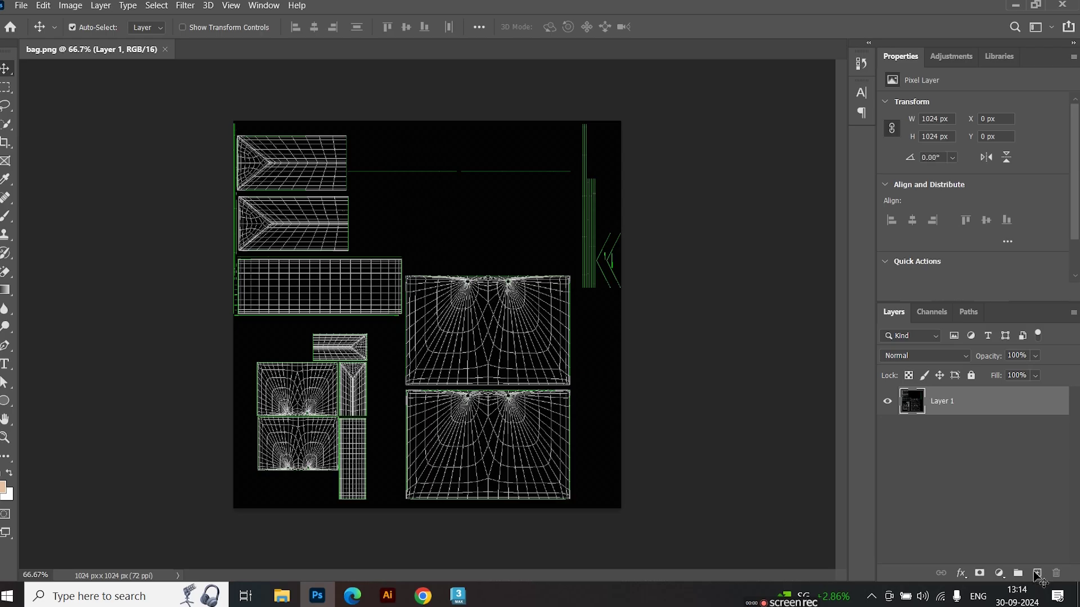
# - Add a new layer above the UV template, fill it with white and lower its opacity to 50%
pyautogui.click(1036, 574)
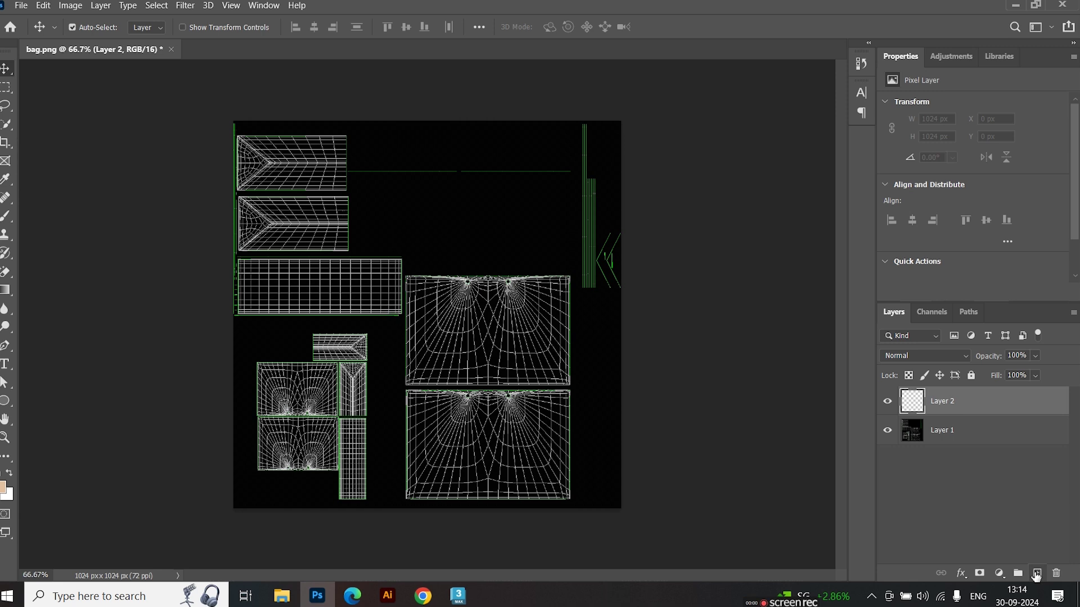
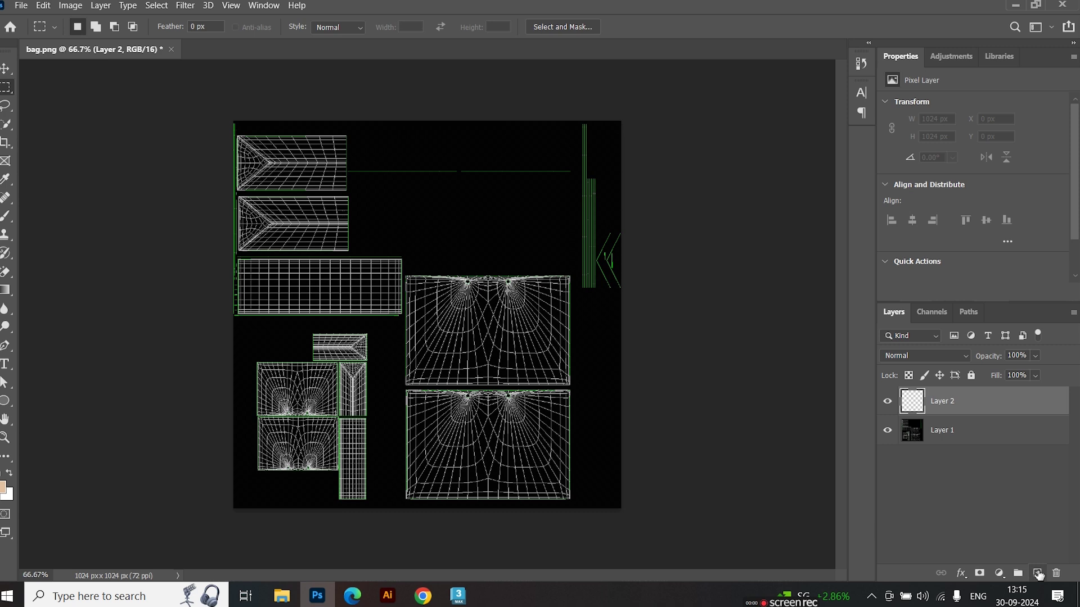
pyautogui.hotkey('ctrl', 'BackSpace')
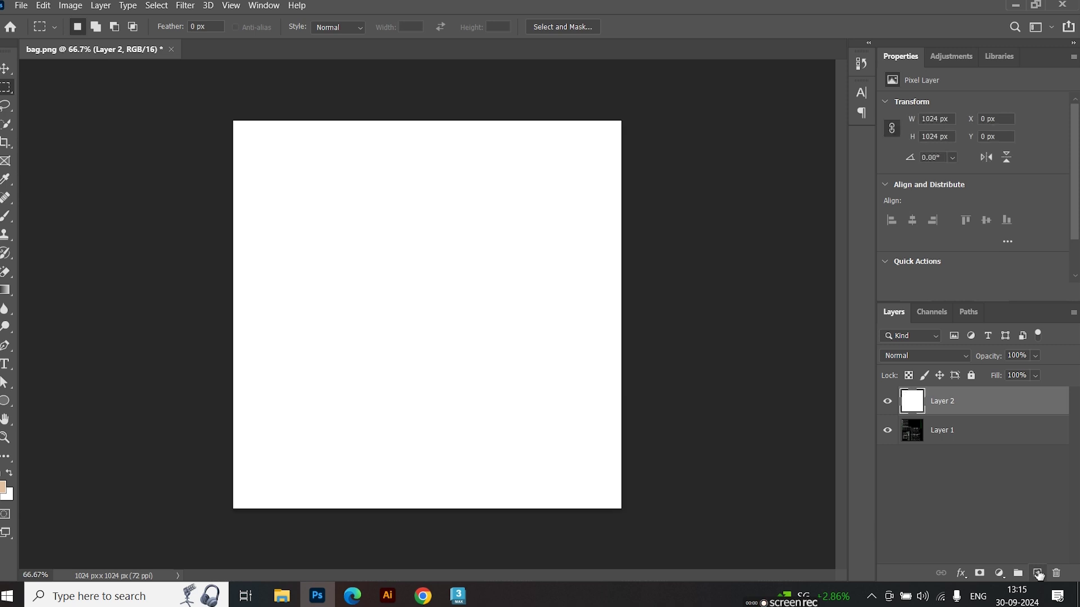
pyautogui.press('5')
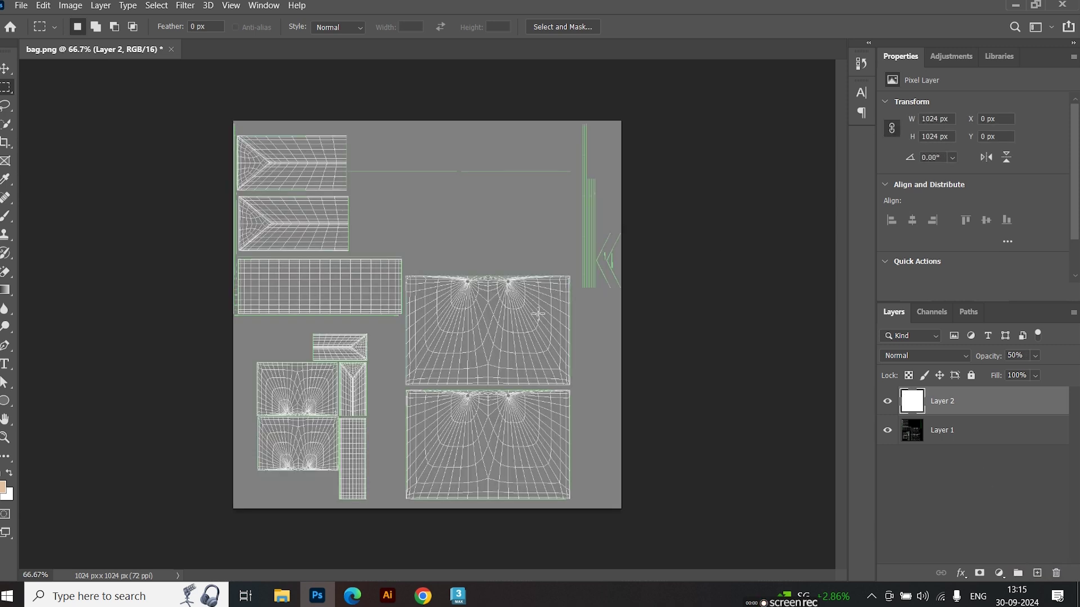
# - Scale the placed CLOTHES BOUTIQUE artwork to about 288 x 287 px and centre it on the upper large UV island, matching the island's height
pyautogui.hotkey('ctrl', '+')
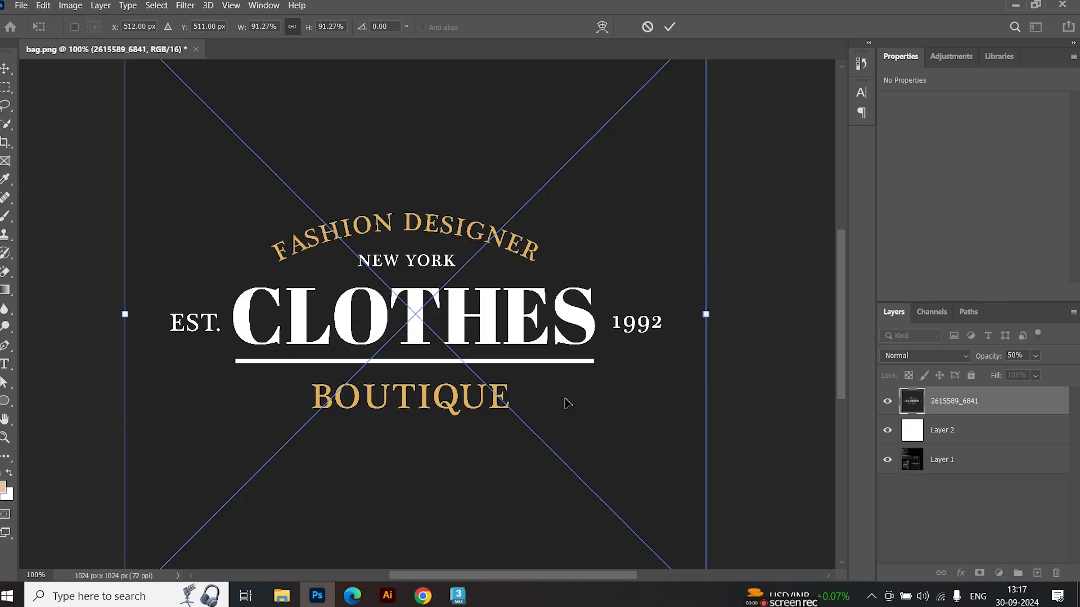
pyautogui.keyDown('alt'); pyautogui.moveTo(706, 314); pyautogui.dragTo(482, 316); pyautogui.keyUp('alt')
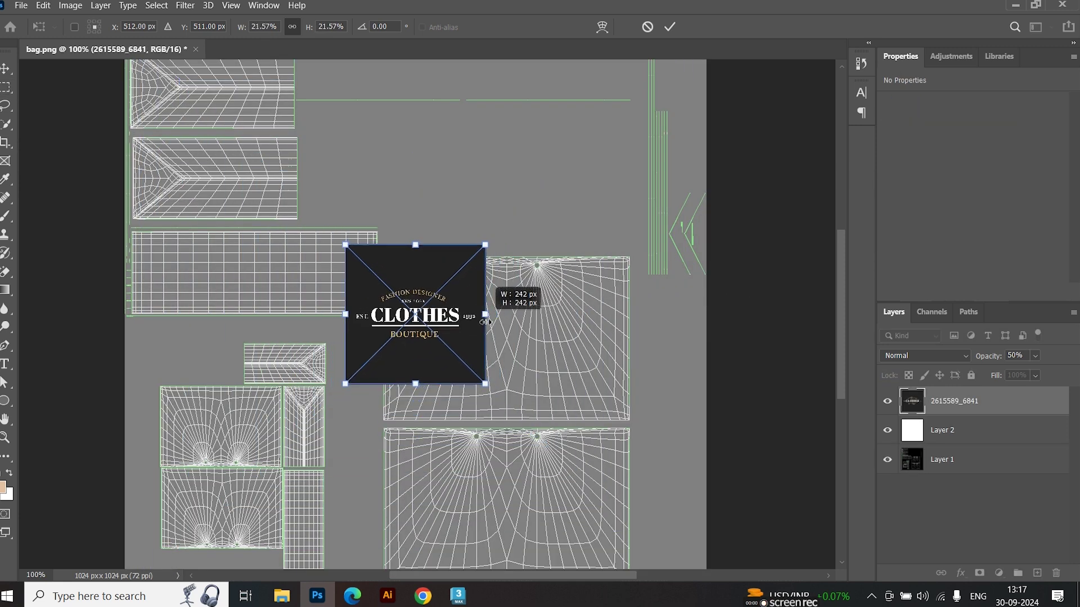
pyautogui.moveTo(424, 334); pyautogui.dragTo(526, 365)
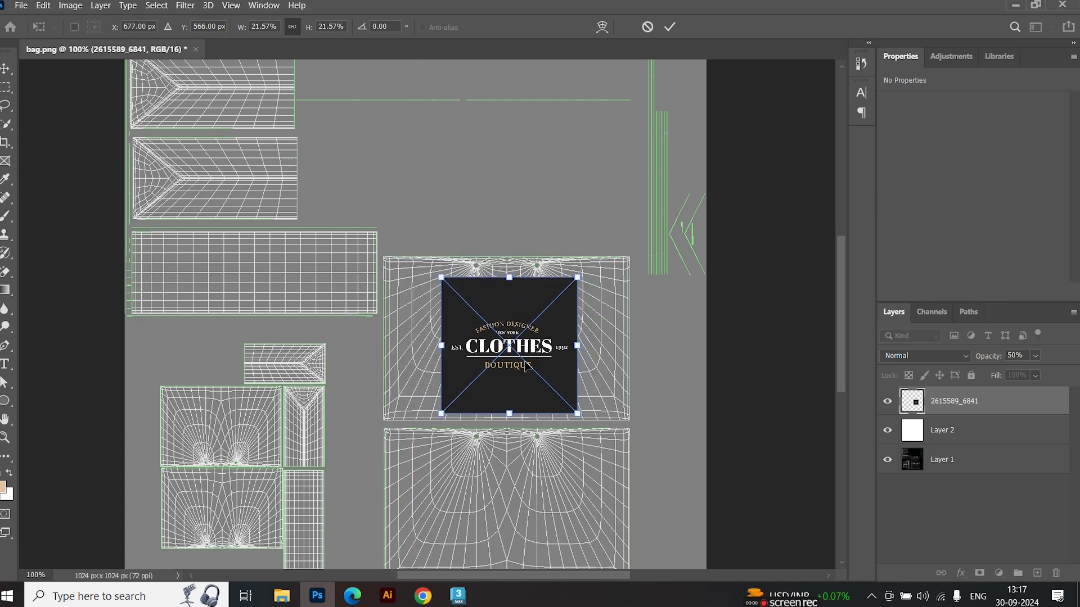
pyautogui.hotkey('ctrl', '+')
pyautogui.moveTo(525, 363); pyautogui.dragTo(476, 324)
pyautogui.moveTo(544, 477); pyautogui.dragTo(544, 487)
pyautogui.moveTo(542, 201); pyautogui.dragTo(552, 162)
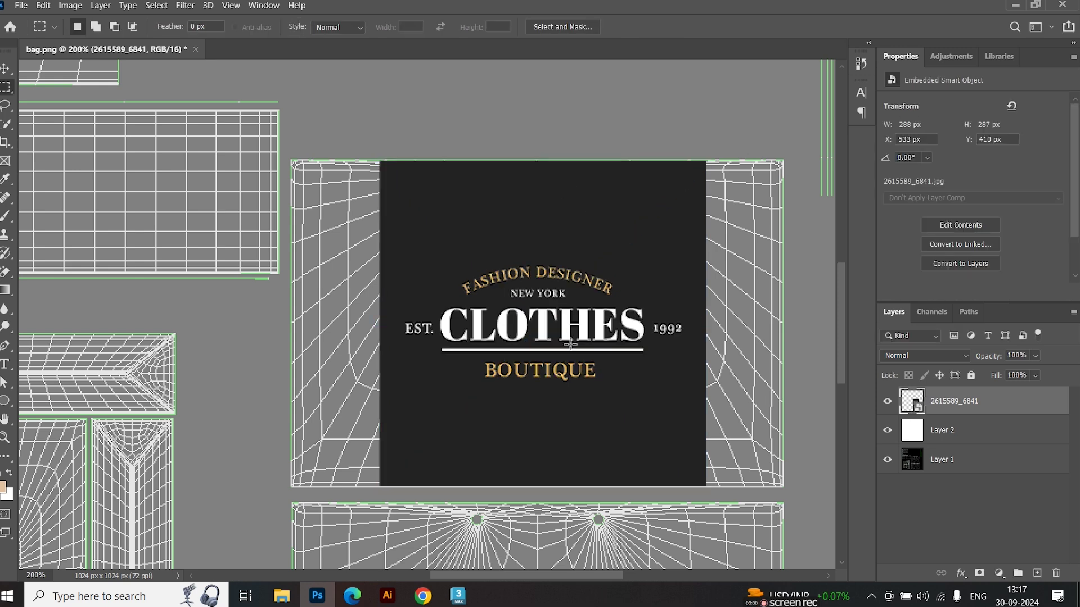
pyautogui.press('c')
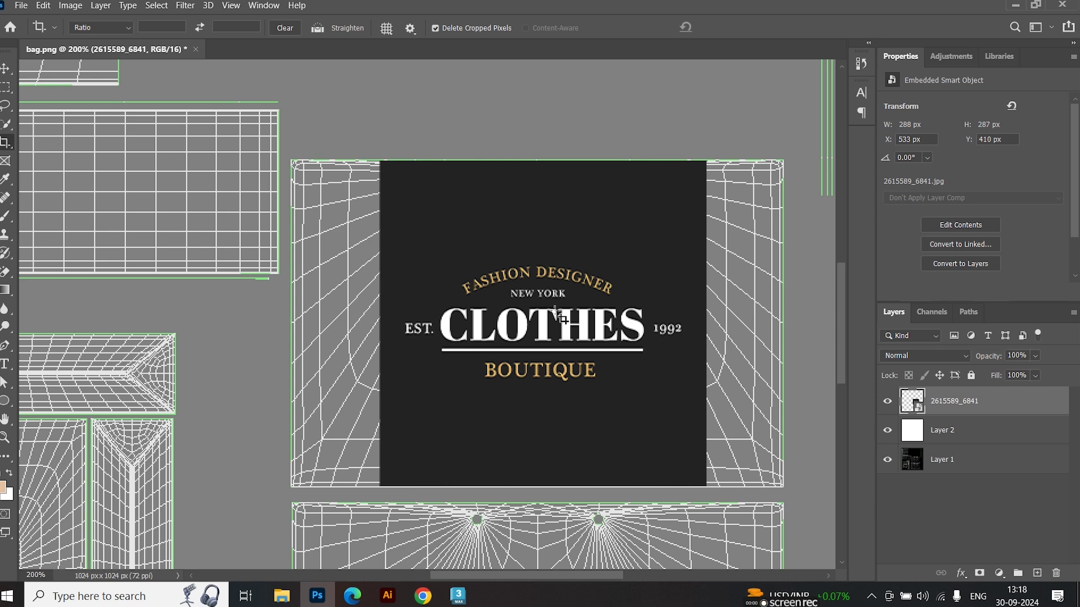
pyautogui.press('v')
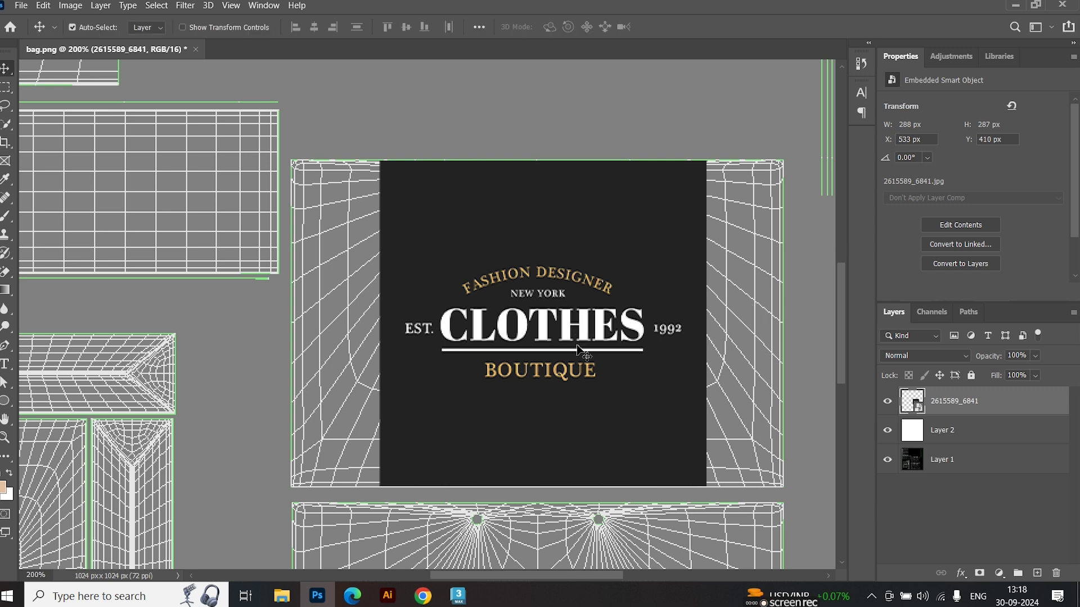
pyautogui.moveTo(577, 349); pyautogui.dragTo(573, 351)
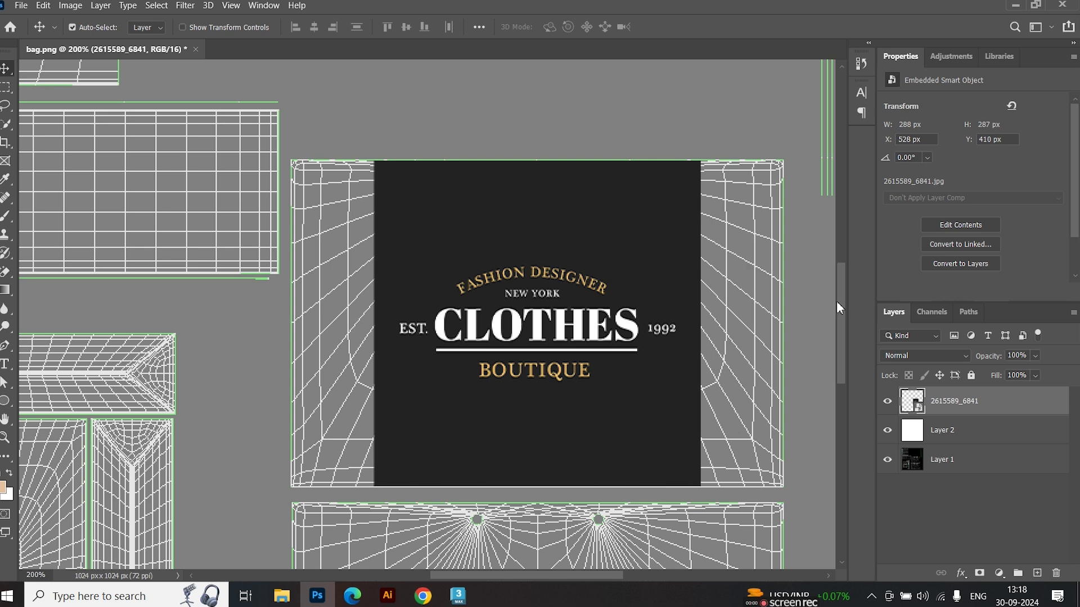
# - Duplicate the logo artwork straight down onto the lower large UV island and nudge it to fit the island's height
pyautogui.scroll(-3, 837, 302)
pyautogui.keyDown('alt'); pyautogui.moveTo(552, 265); pyautogui.dragTo(565, 525); pyautogui.keyUp('alt')
pyautogui.scroll(-1, 571, 524)
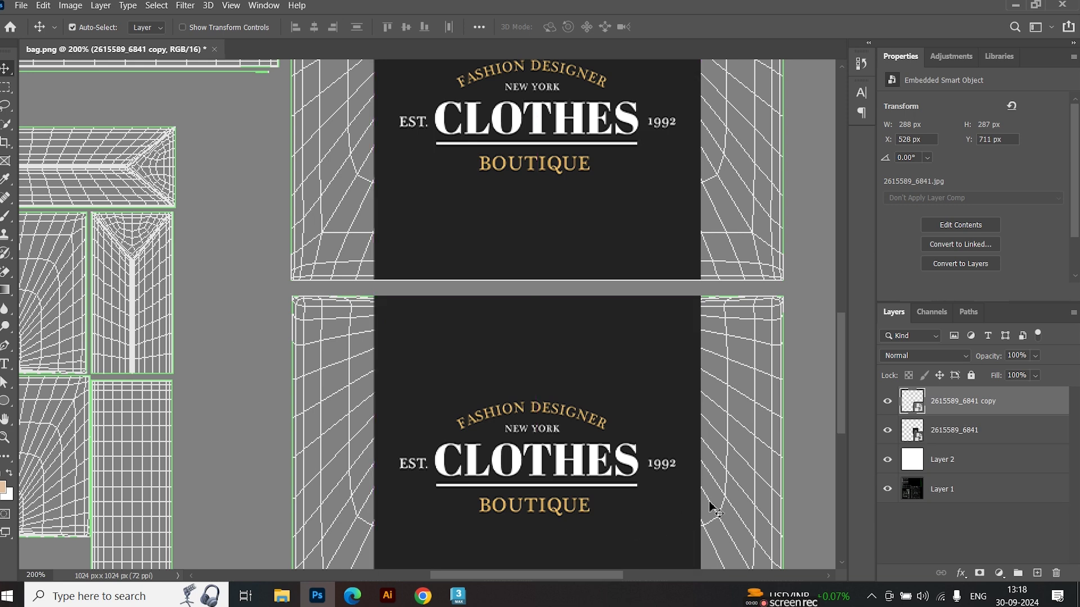
pyautogui.scroll(-3, 844, 392)
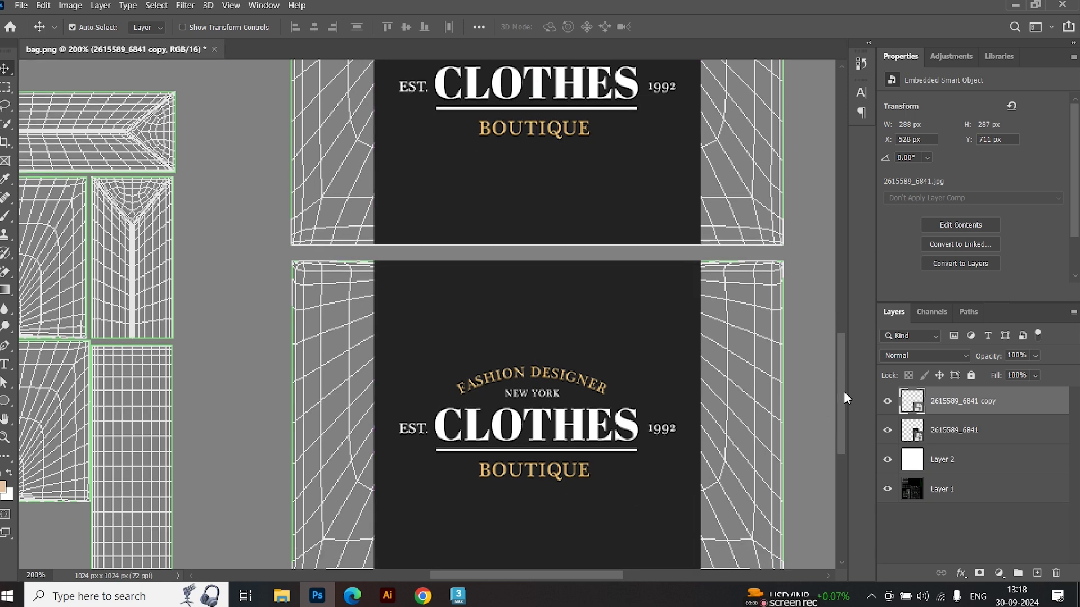
pyautogui.press('Down')
pyautogui.press('Down')
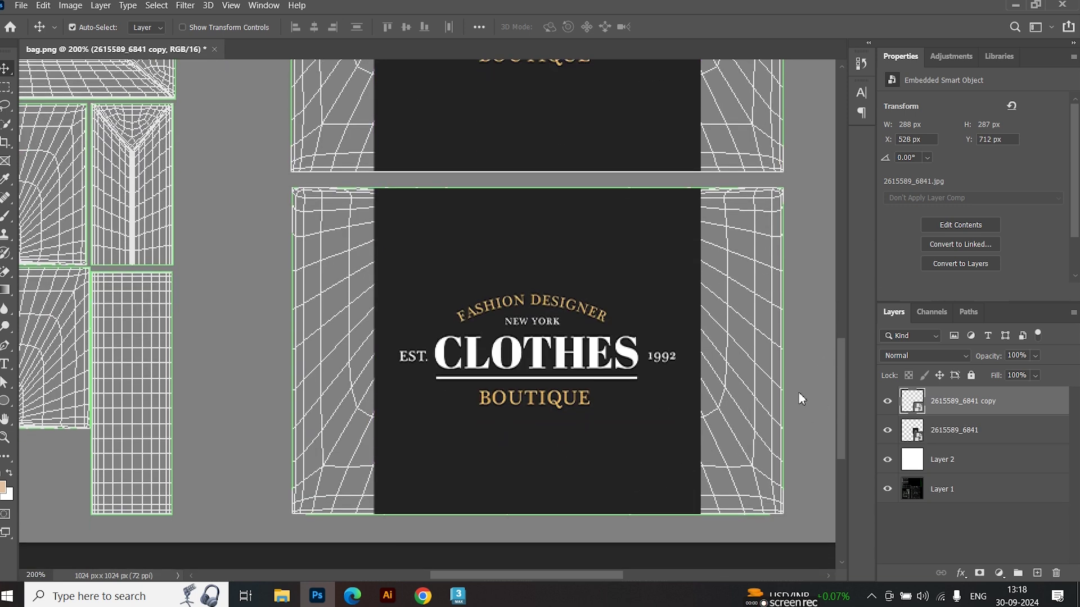
pyautogui.press('Up')
# - Add a new layer for painting and sample the artwork's dark background as the brush colour
pyautogui.press('b')
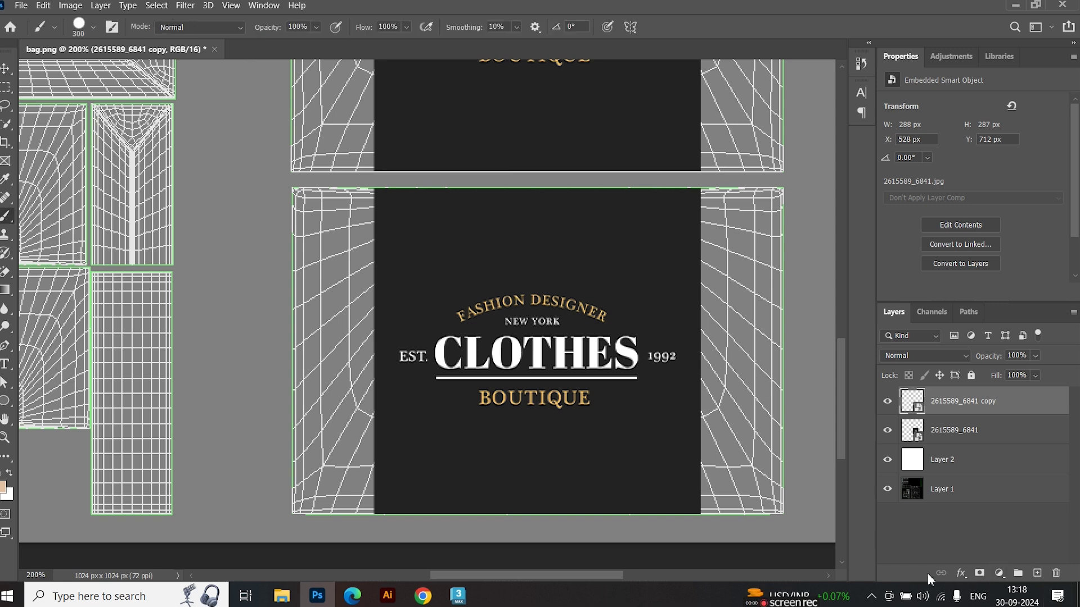
pyautogui.click(1037, 573)
pyautogui.press('i')
pyautogui.click(652, 277)
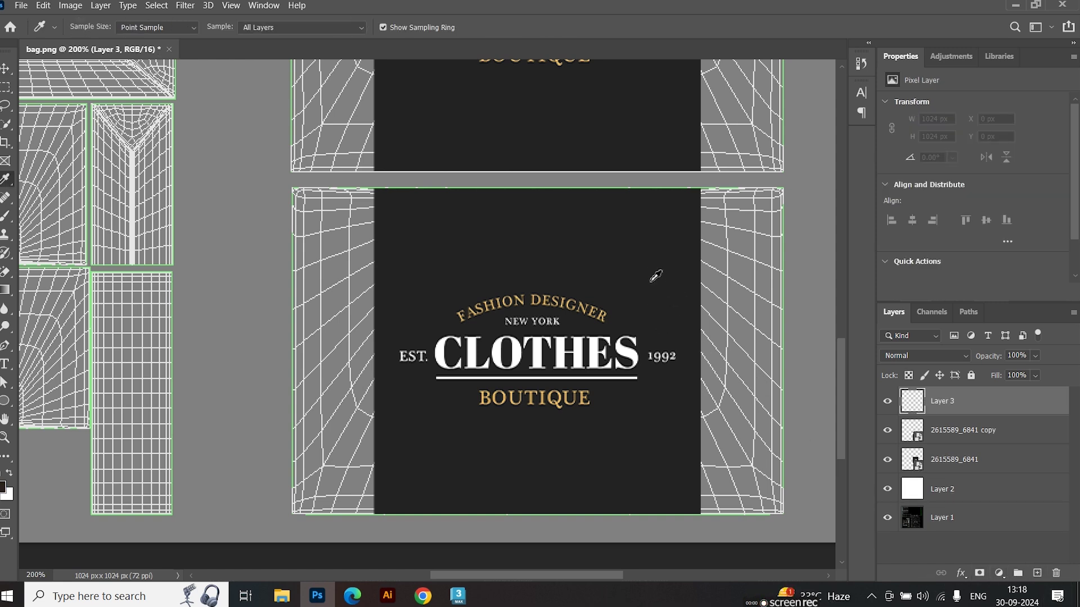
pyautogui.press('b')
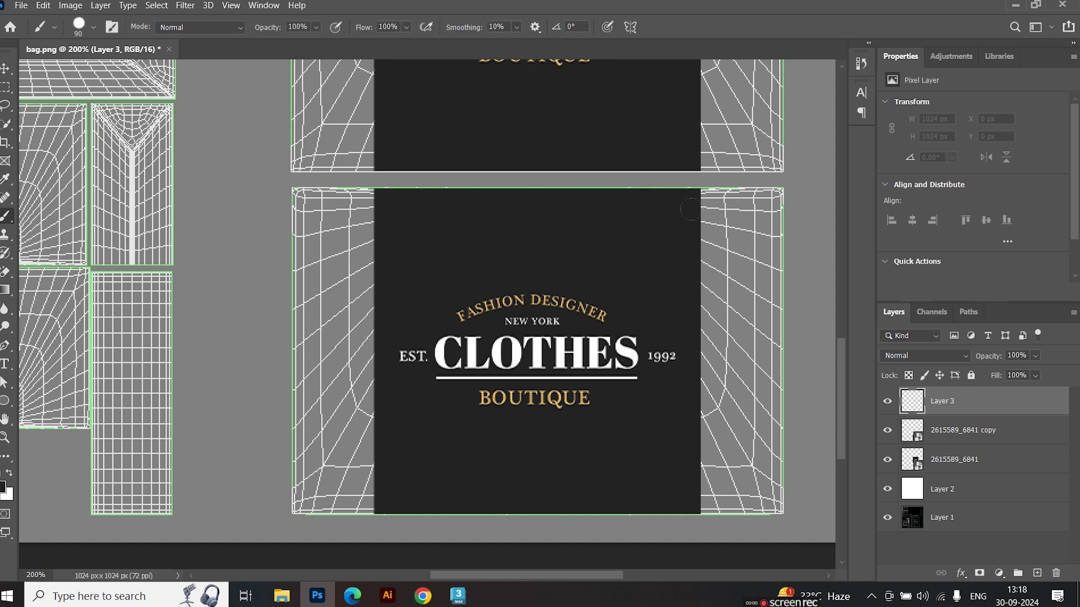
# - Paint the uncovered sides and the gap of both large UV islands with the dark colour using a 90 px brush
pyautogui.moveTo(663, 183)
pyautogui.mouseDown()
pyautogui.moveTo(728, 196)
pyautogui.moveTo(728, 187)
pyautogui.moveTo(709, 460)
pyautogui.moveTo(693, 454)
pyautogui.moveTo(689, 425)
pyautogui.moveTo(699, 241)
pyautogui.mouseUp()
pyautogui.moveTo(714, 470)
pyautogui.mouseDown()
pyautogui.moveTo(362, 468)
pyautogui.moveTo(315, 489)
pyautogui.moveTo(315, 225)
pyautogui.moveTo(302, 177)
pyautogui.moveTo(311, 424)
pyautogui.mouseUp()
pyautogui.moveTo(283, 137)
pyautogui.mouseDown()
pyautogui.moveTo(562, 180)
pyautogui.moveTo(731, 135)
pyautogui.moveTo(810, 191)
pyautogui.mouseUp()
pyautogui.moveTo(644, 246)
pyautogui.mouseDown()
pyautogui.moveTo(622, 369)
pyautogui.moveTo(546, 438)
pyautogui.mouseUp()
pyautogui.moveTo(585, 78)
pyautogui.mouseDown()
pyautogui.moveTo(621, 169)
pyautogui.moveTo(598, 407)
pyautogui.mouseUp()
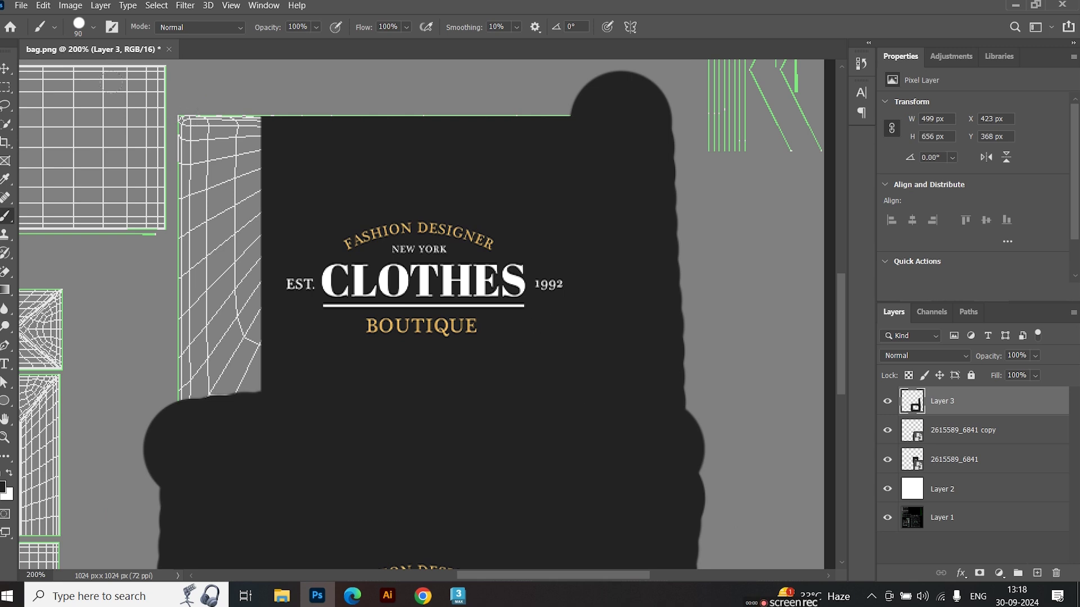
pyautogui.moveTo(181, 90)
pyautogui.mouseDown()
pyautogui.moveTo(178, 287)
pyautogui.moveTo(166, 366)
pyautogui.mouseUp()
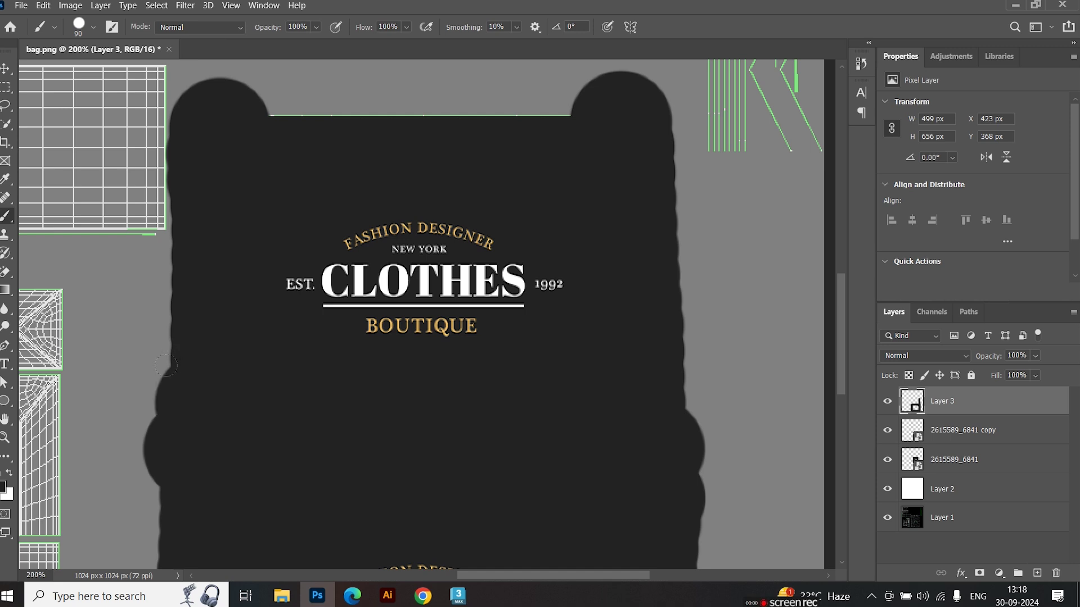
# - Trim the dark paint's edge beside the neighbouring rectangular grid island with a 25 px eraser
pyautogui.press('e')
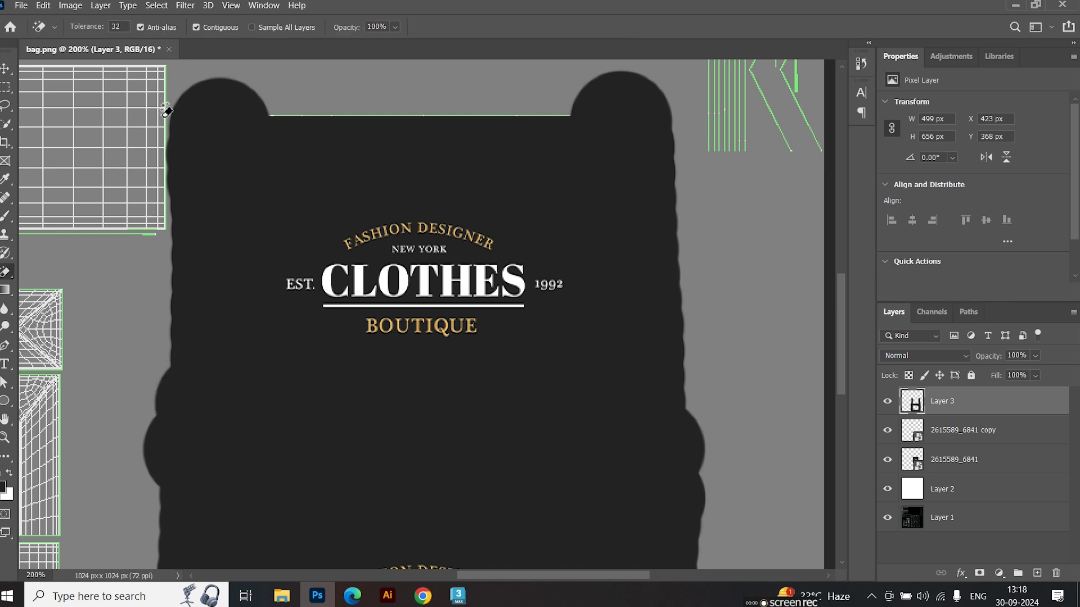
pyautogui.hotkey('shift', 'e')
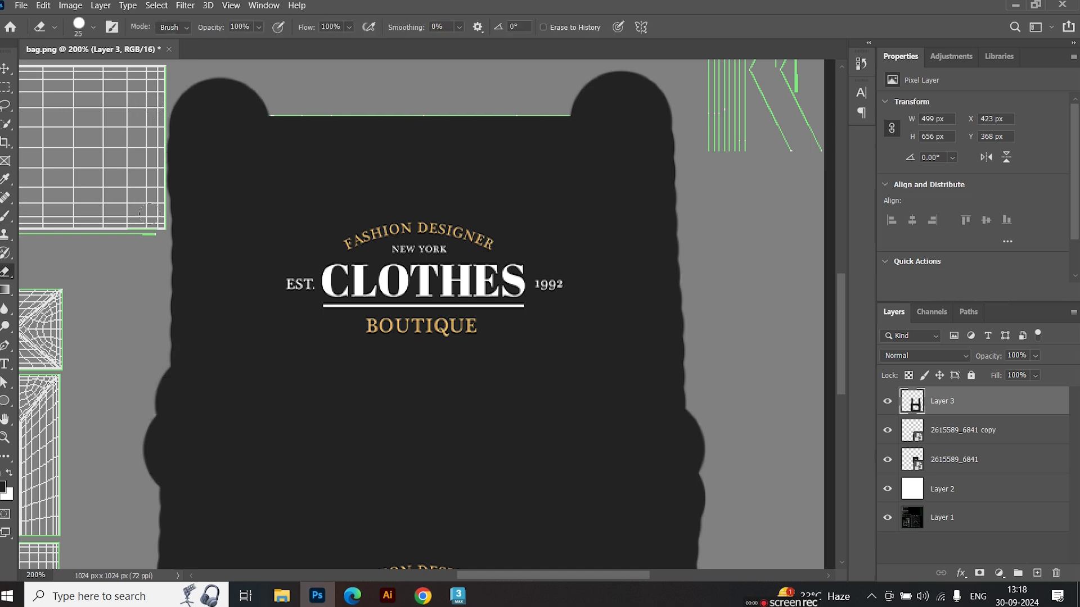
pyautogui.moveTo(152, 125); pyautogui.dragTo(151, 93)
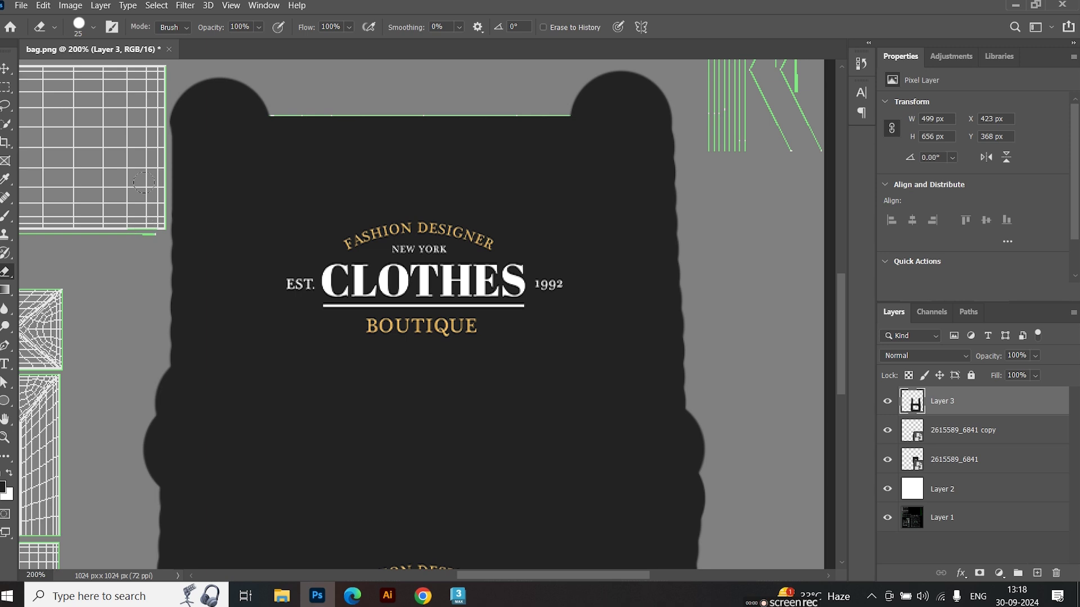
pyautogui.keyDown('alt'); pyautogui.scroll(-3, 152, 192); pyautogui.keyUp('alt')
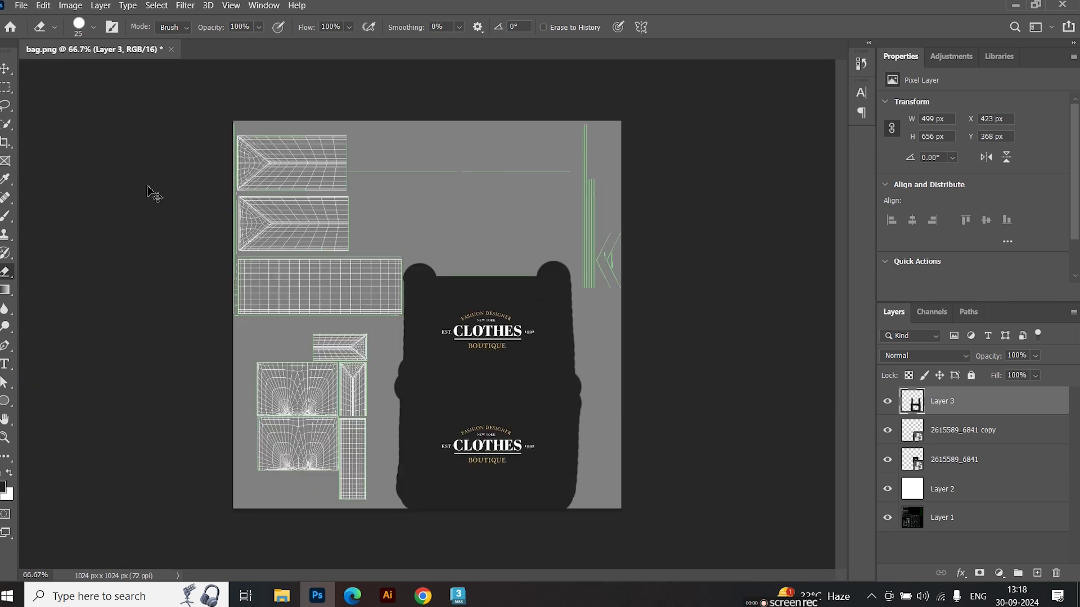
pyautogui.keyDown('alt'); pyautogui.scroll(1, 152, 192); pyautogui.keyUp('alt')
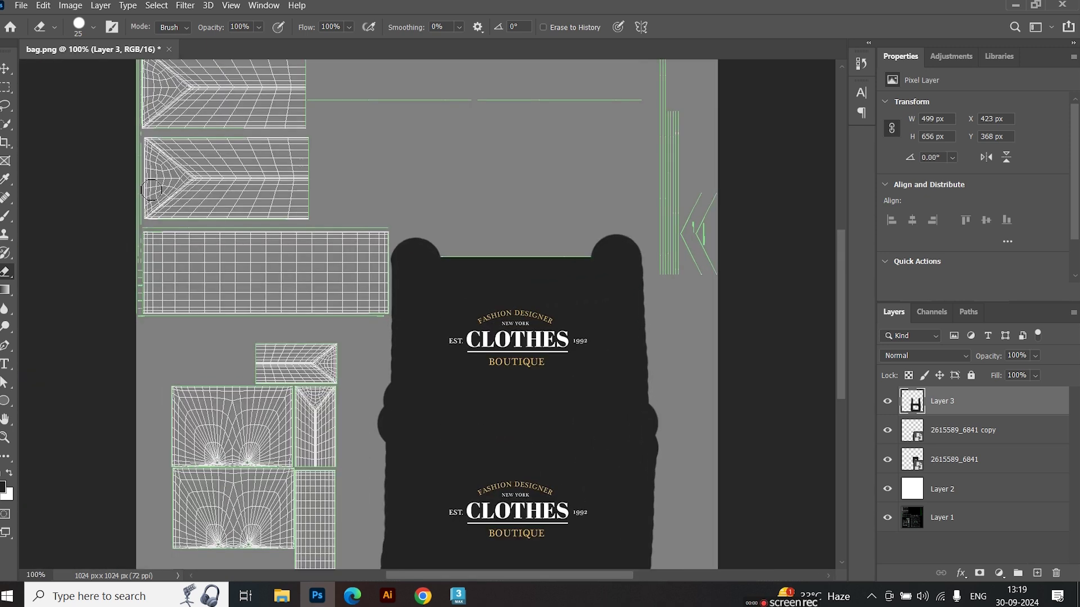
pyautogui.moveTo(250, 209)
pyautogui.mouseDown()
pyautogui.moveTo(306, 260)
pyautogui.moveTo(290, 202)
pyautogui.mouseUp()
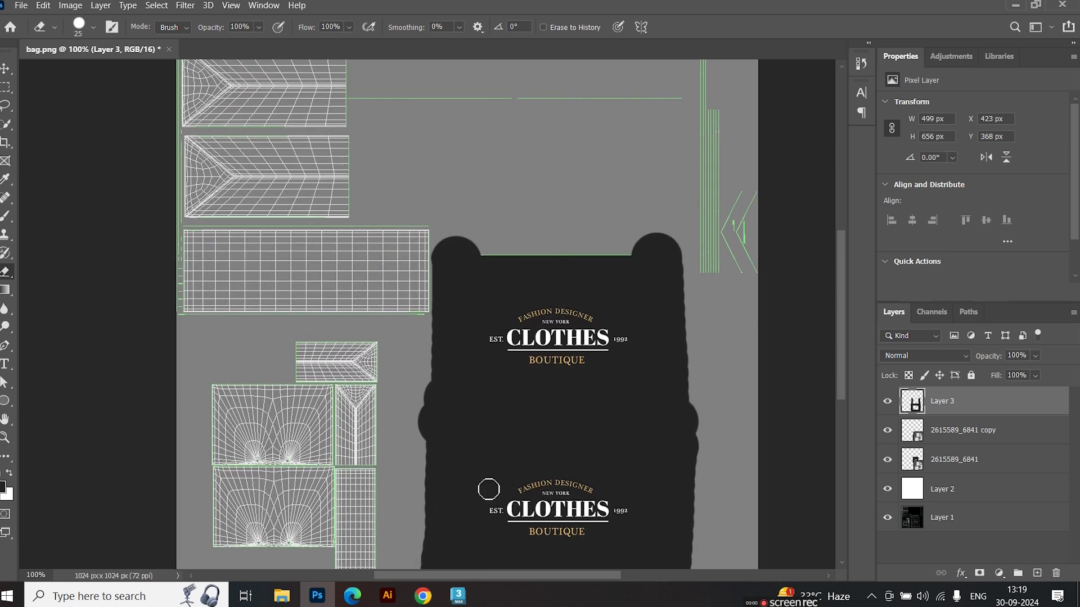
# - Set the white Layer 2's opacity to 100% so it fully covers the UV wireframe
pyautogui.press('i')
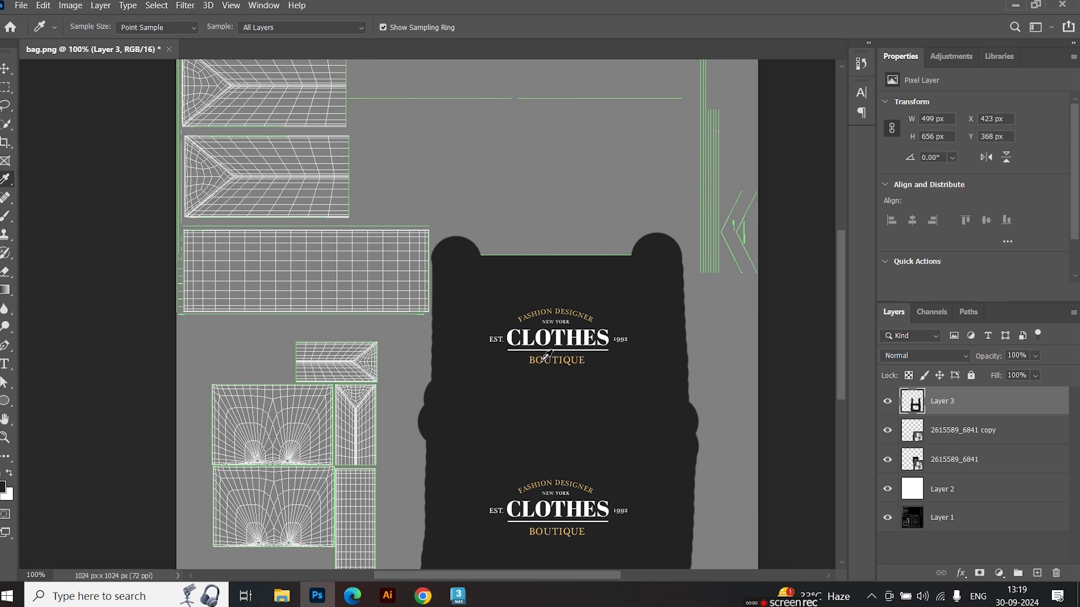
pyautogui.press('v')
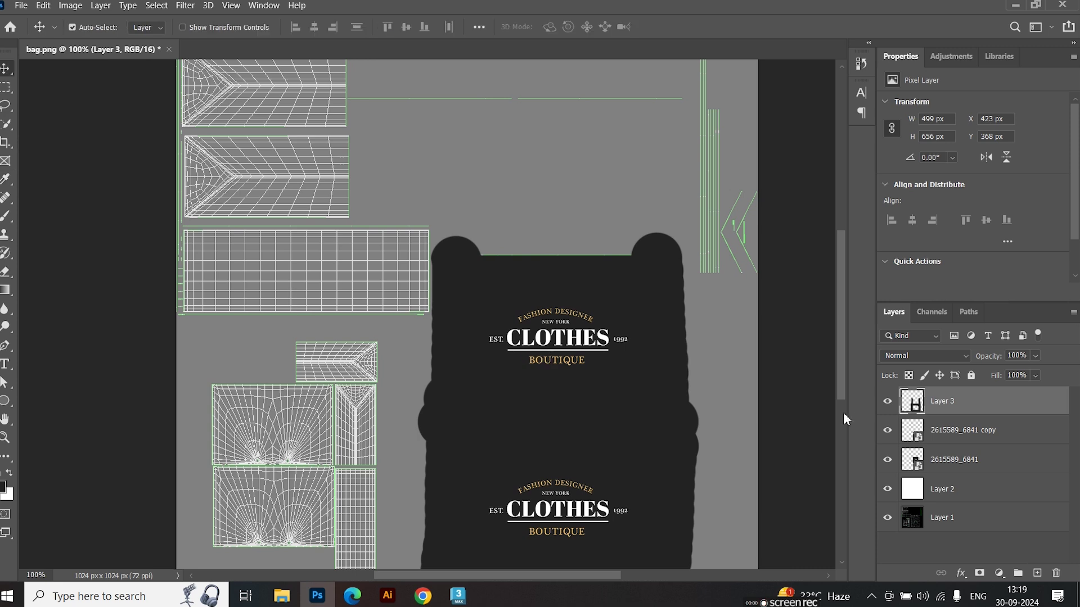
pyautogui.click(935, 490)
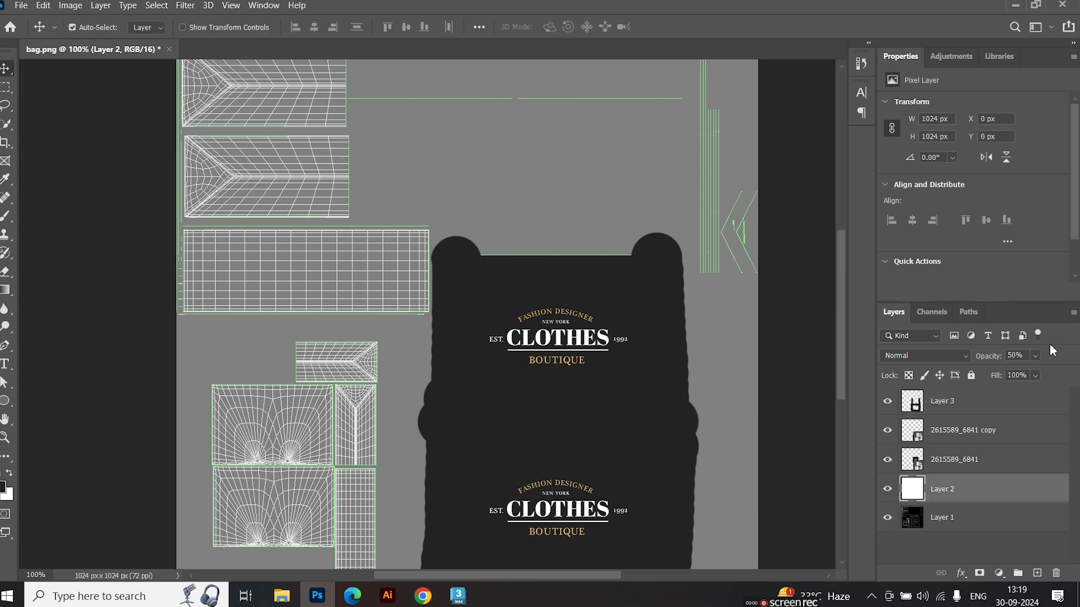
pyautogui.click(1036, 357)
pyautogui.moveTo(1066, 378); pyautogui.dragTo(1075, 376)
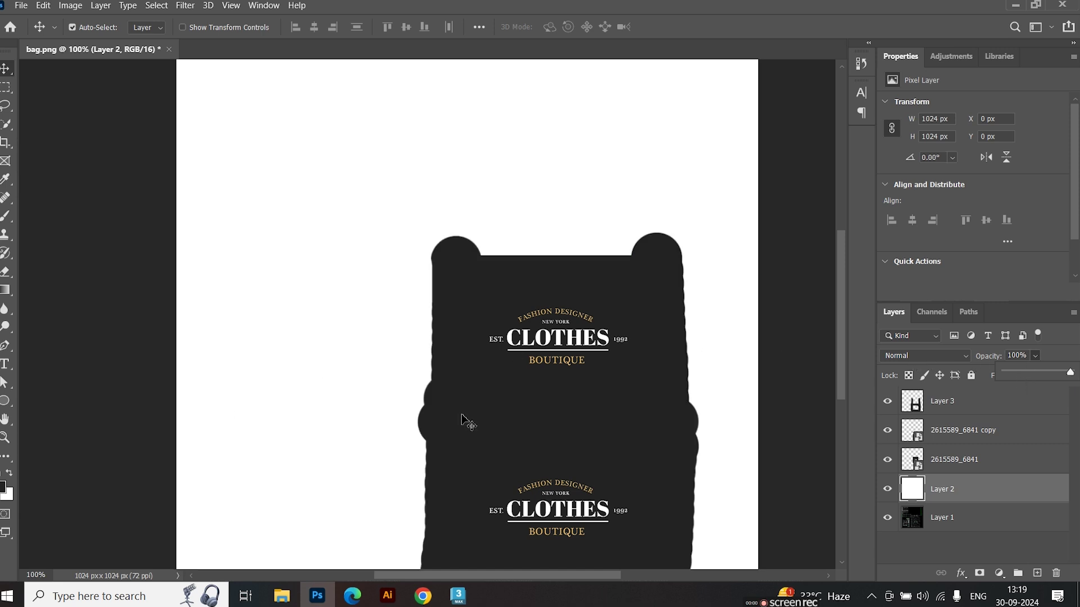
pyautogui.click(409, 406)
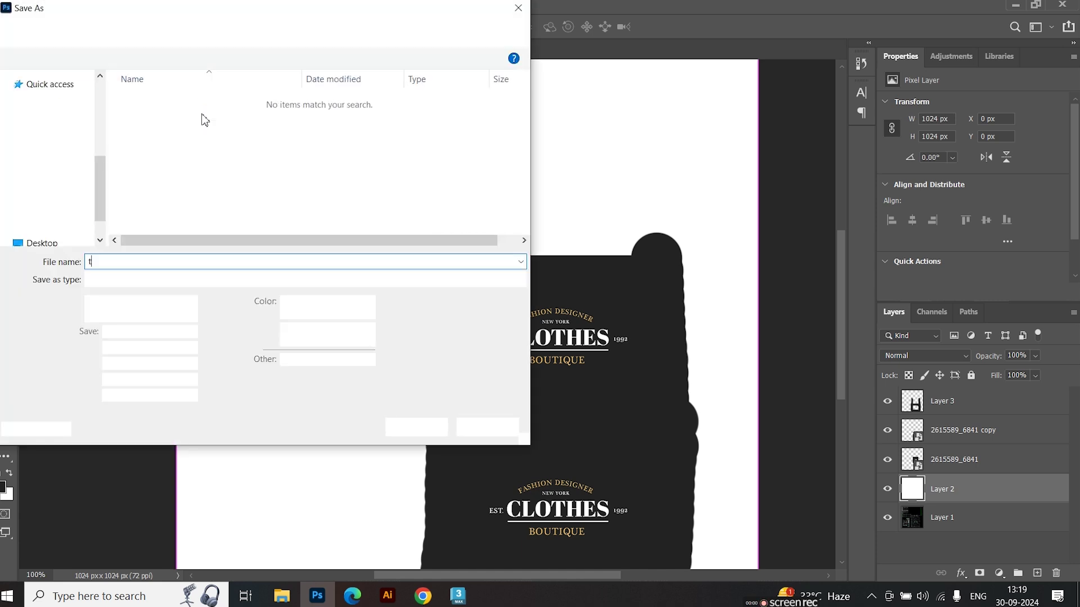
# - Save the document as a layered Photoshop file named "texture" in the scenes folder with Maximize Compatibility on
pyautogui.write('textur')
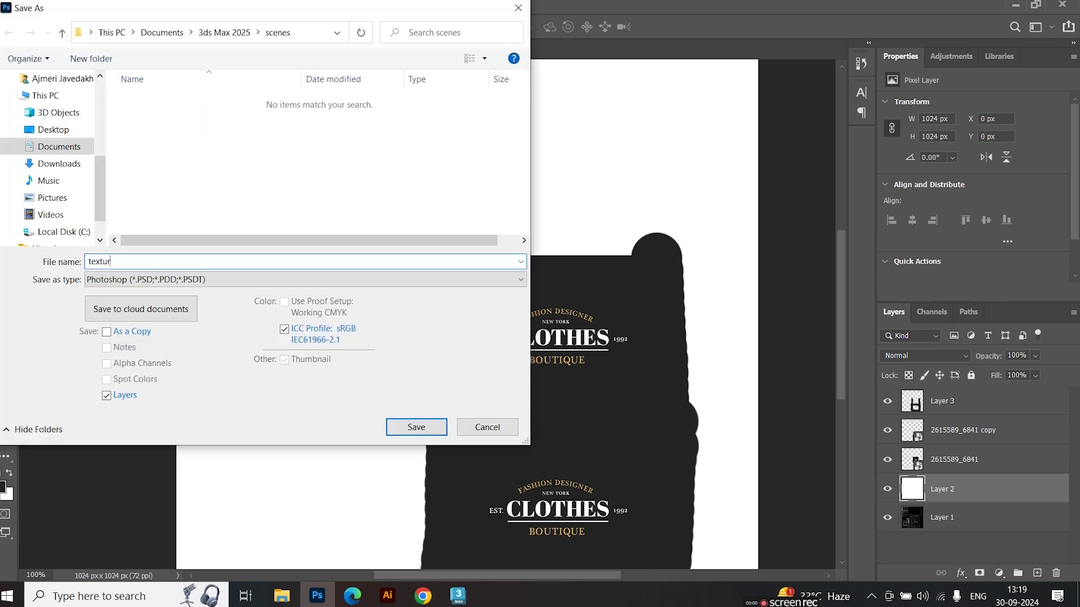
pyautogui.press('Return')
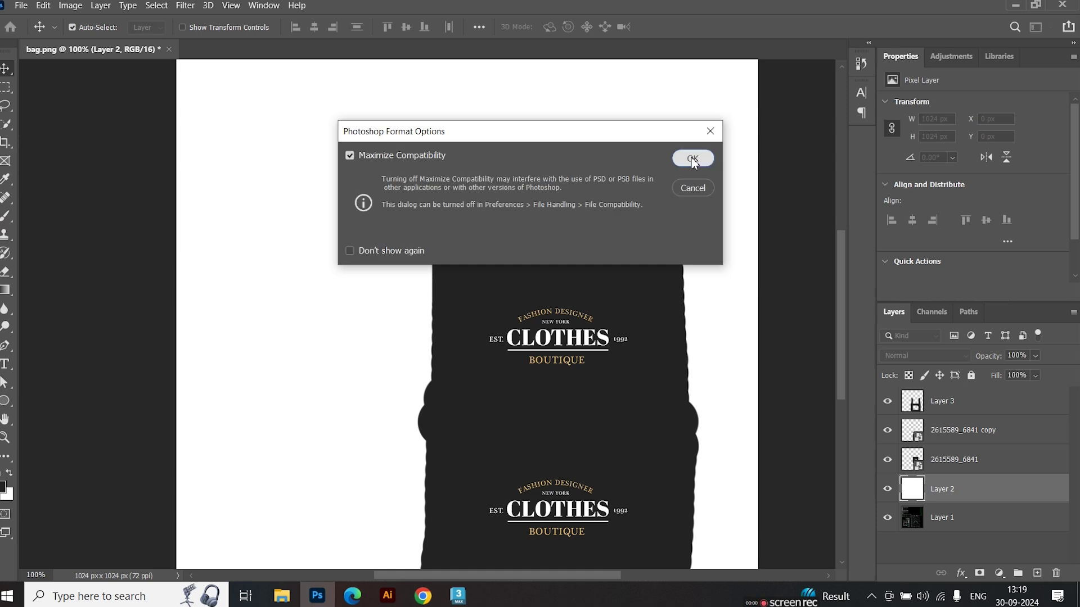
pyautogui.click(693, 162)
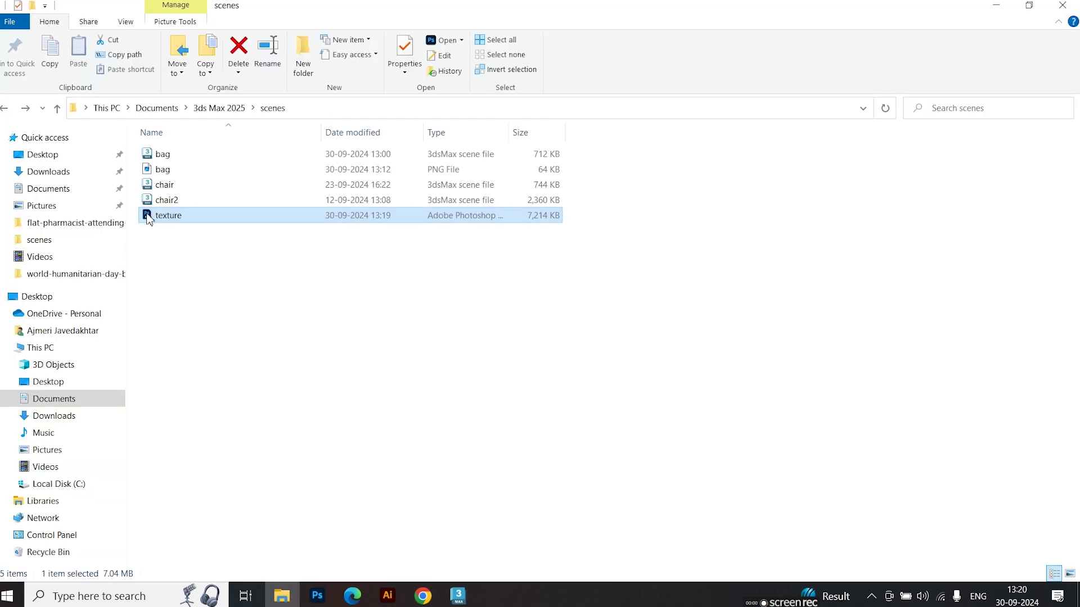
# - Bring the texture file into the 3ds Max Slate Material Editor as a bitmap and connect it to Material #43's Base Color Map
pyautogui.moveTo(149, 219); pyautogui.dragTo(119, 204)
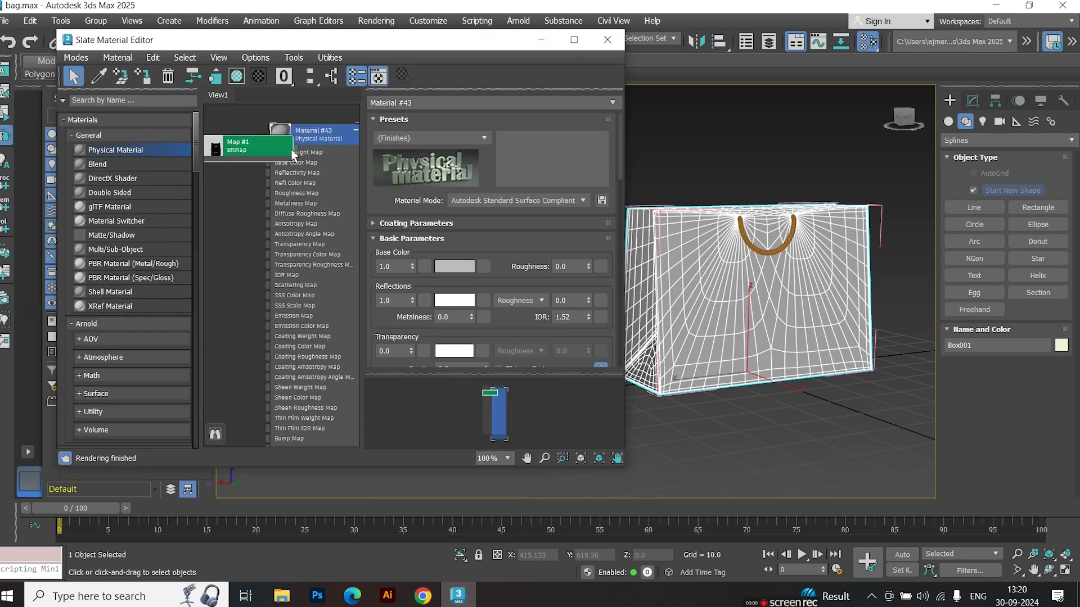
pyautogui.moveTo(296, 149); pyautogui.dragTo(267, 163)
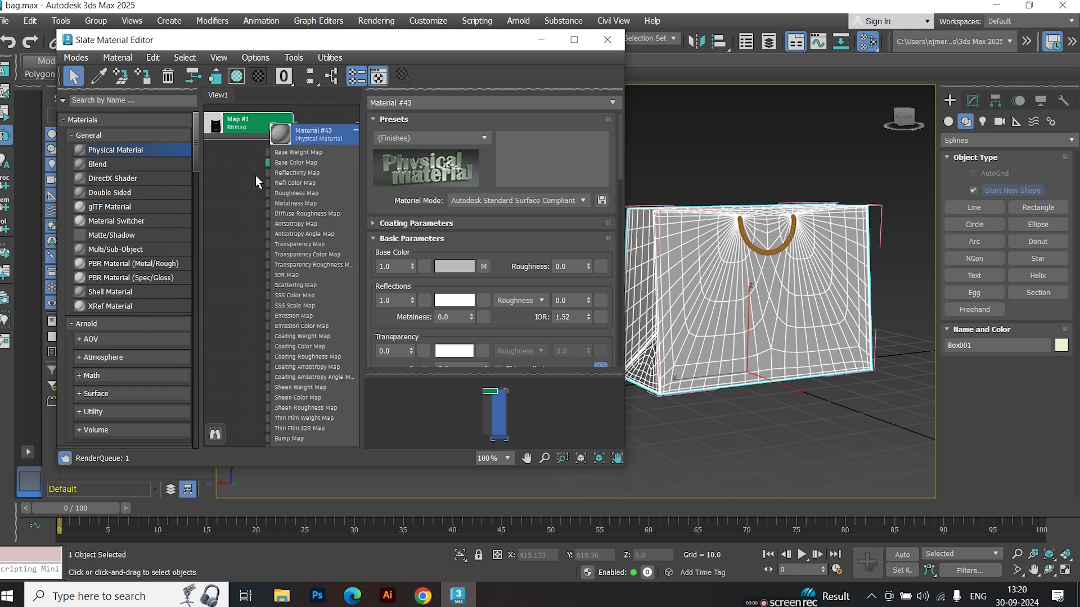
pyautogui.moveTo(269, 139); pyautogui.dragTo(225, 152)
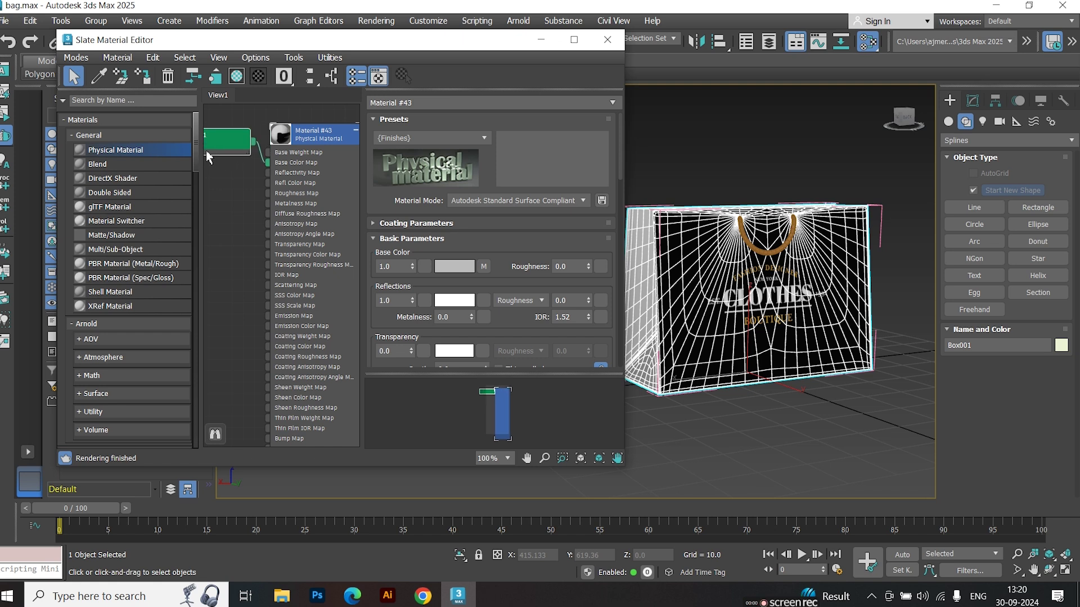
# - Deselect the bag, turn off edged faces, minimize the material editor and inspect the textured bag from the front and side
pyautogui.click(719, 432)
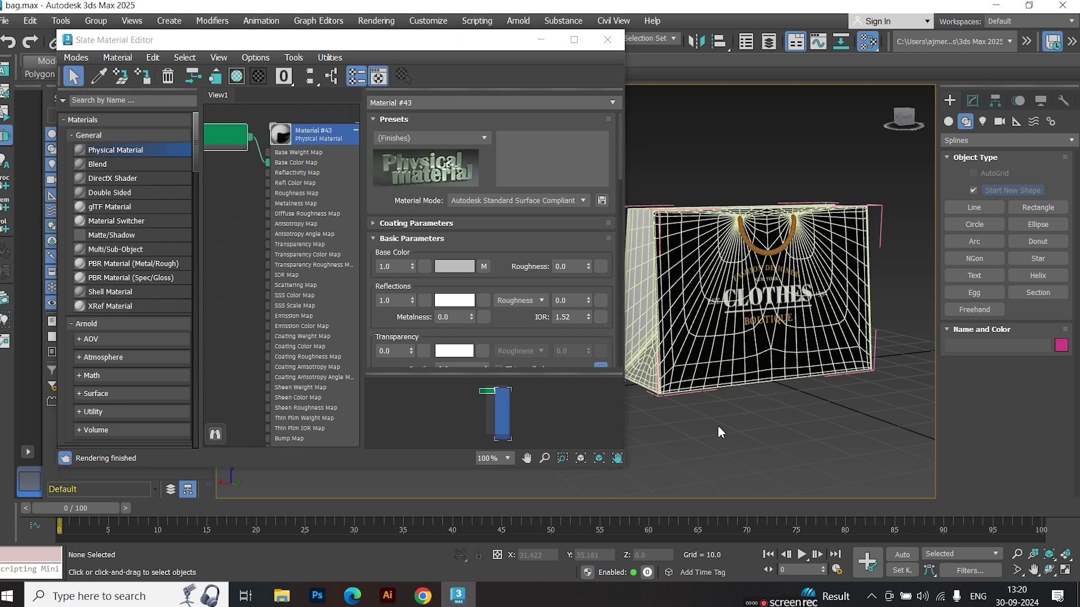
pyautogui.press('F4')
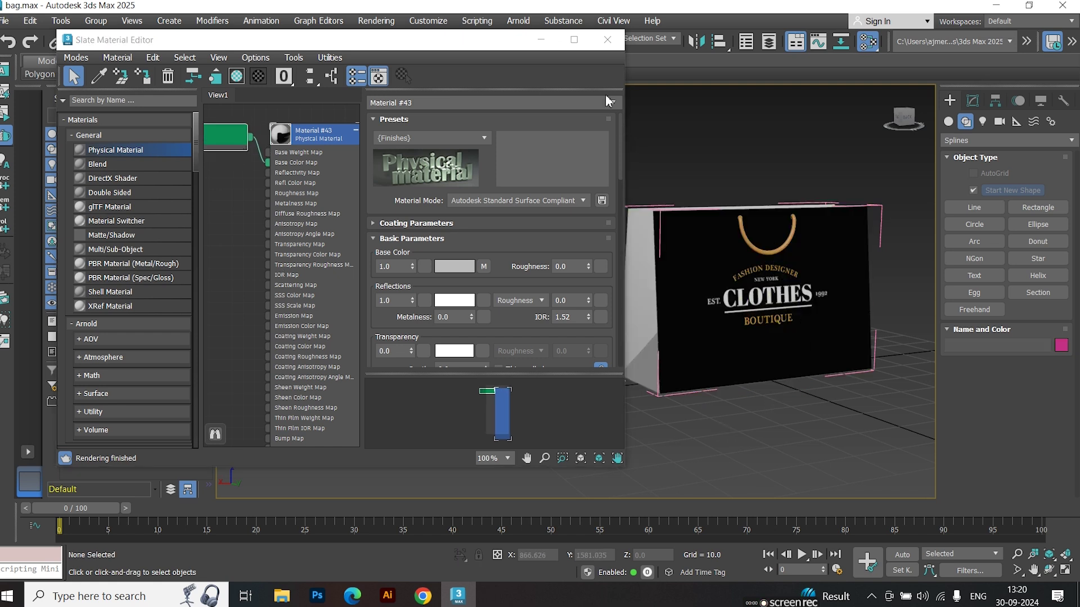
pyautogui.click(541, 40)
pyautogui.scroll(3, 619, 362)
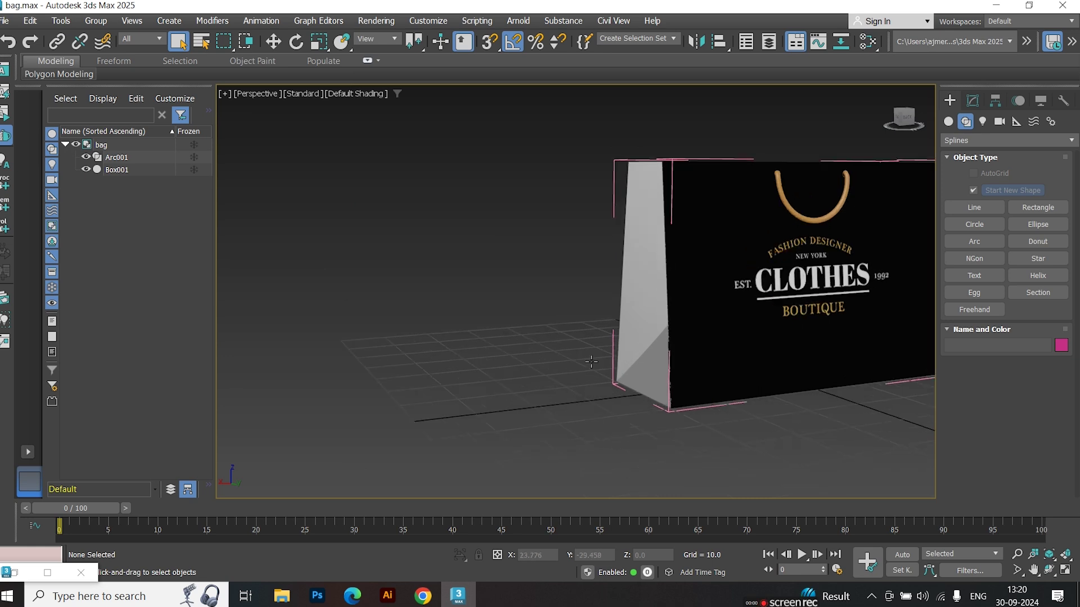
pyautogui.scroll(-2, 618, 361)
pyautogui.keyDown('alt'); pyautogui.moveTo(618, 362); pyautogui.dragTo(589, 367, button='middle'); pyautogui.keyUp('alt')
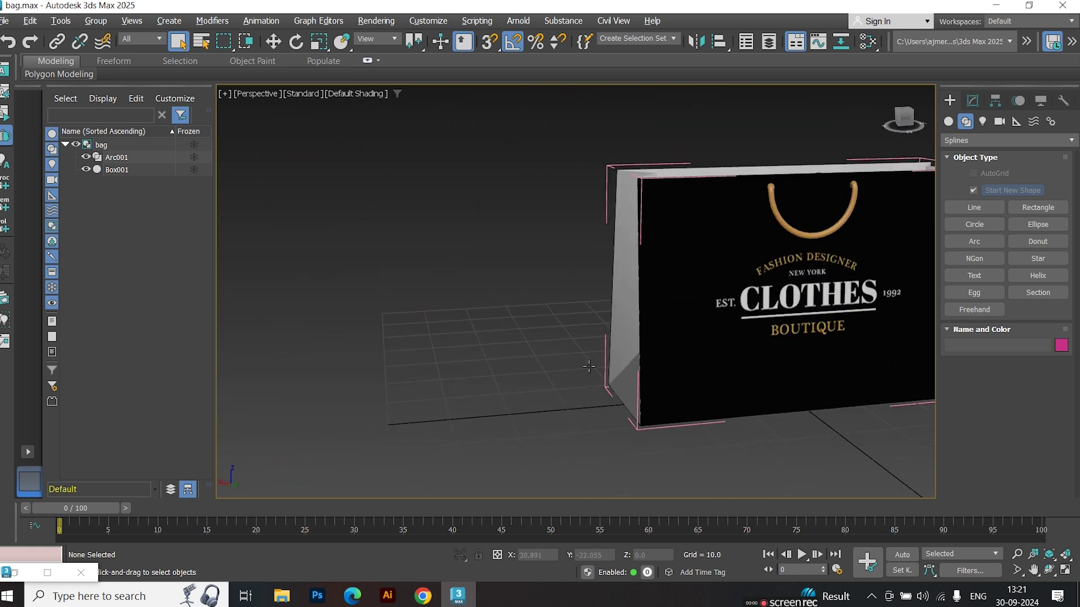